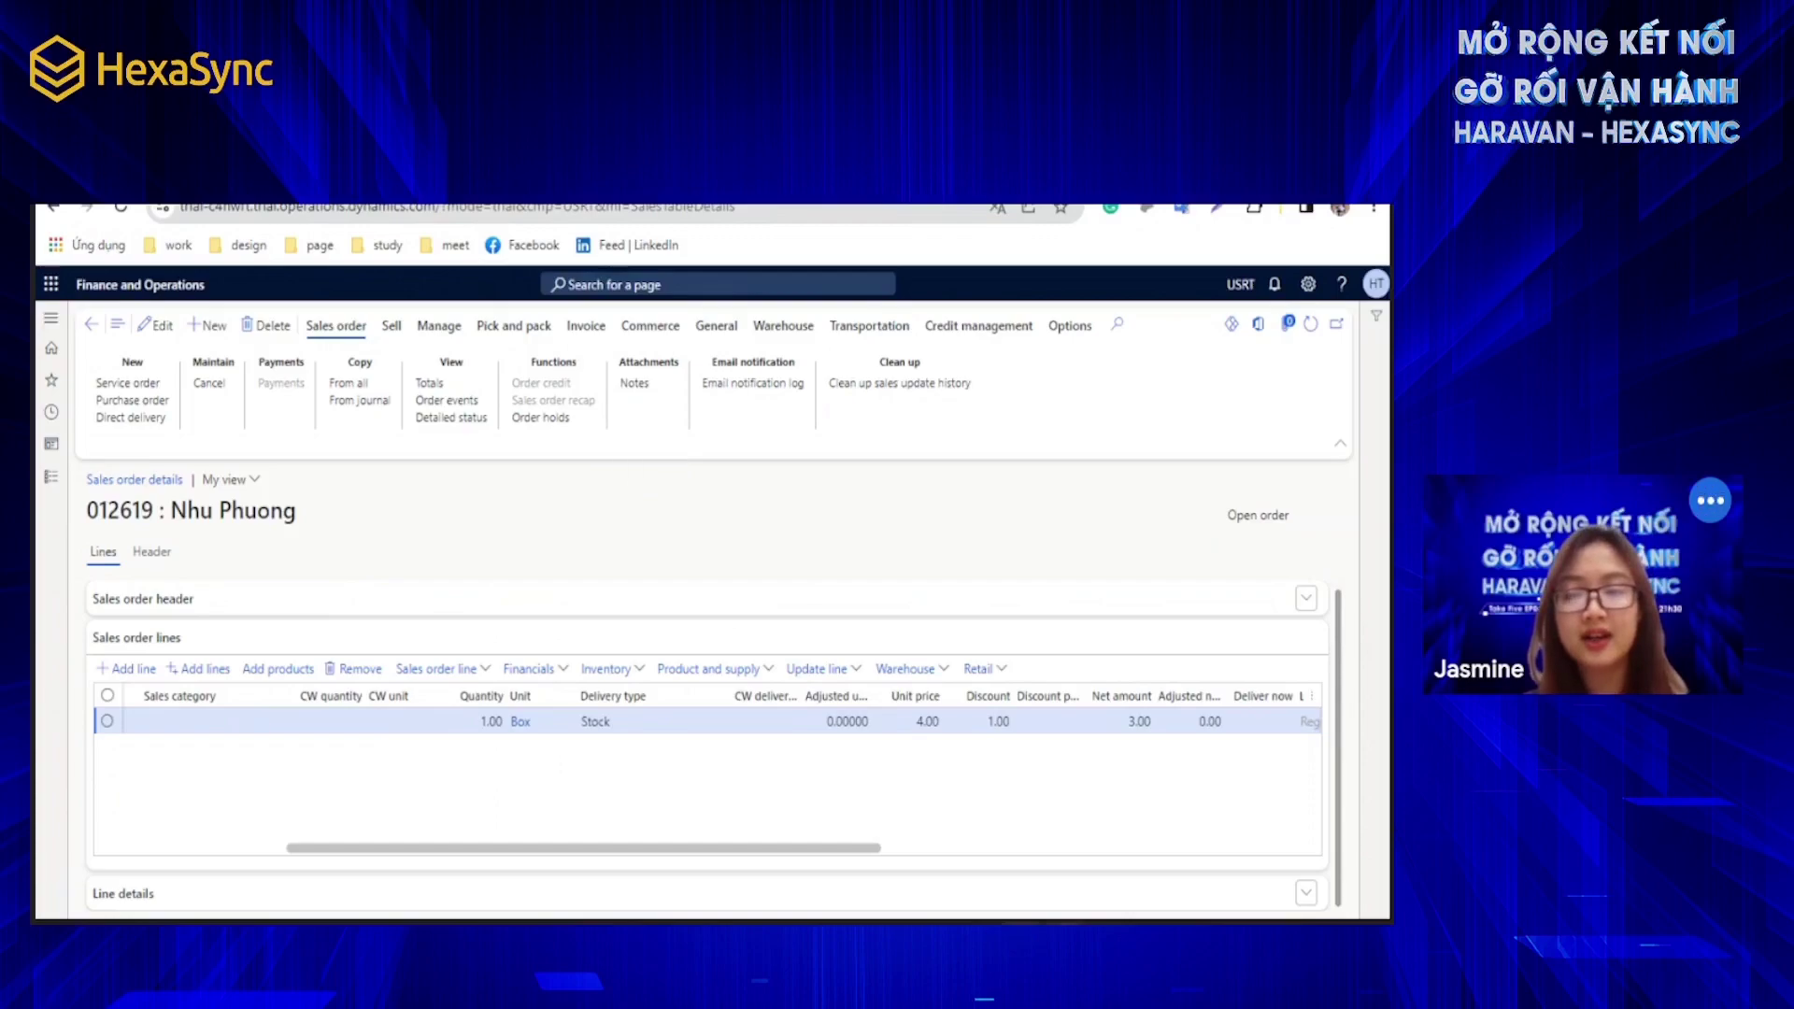
# Step: Show the Haravan - Misa Amis sync task list in HexaSync, then switch to the Haravan admin
pyautogui.click(1068, 822)
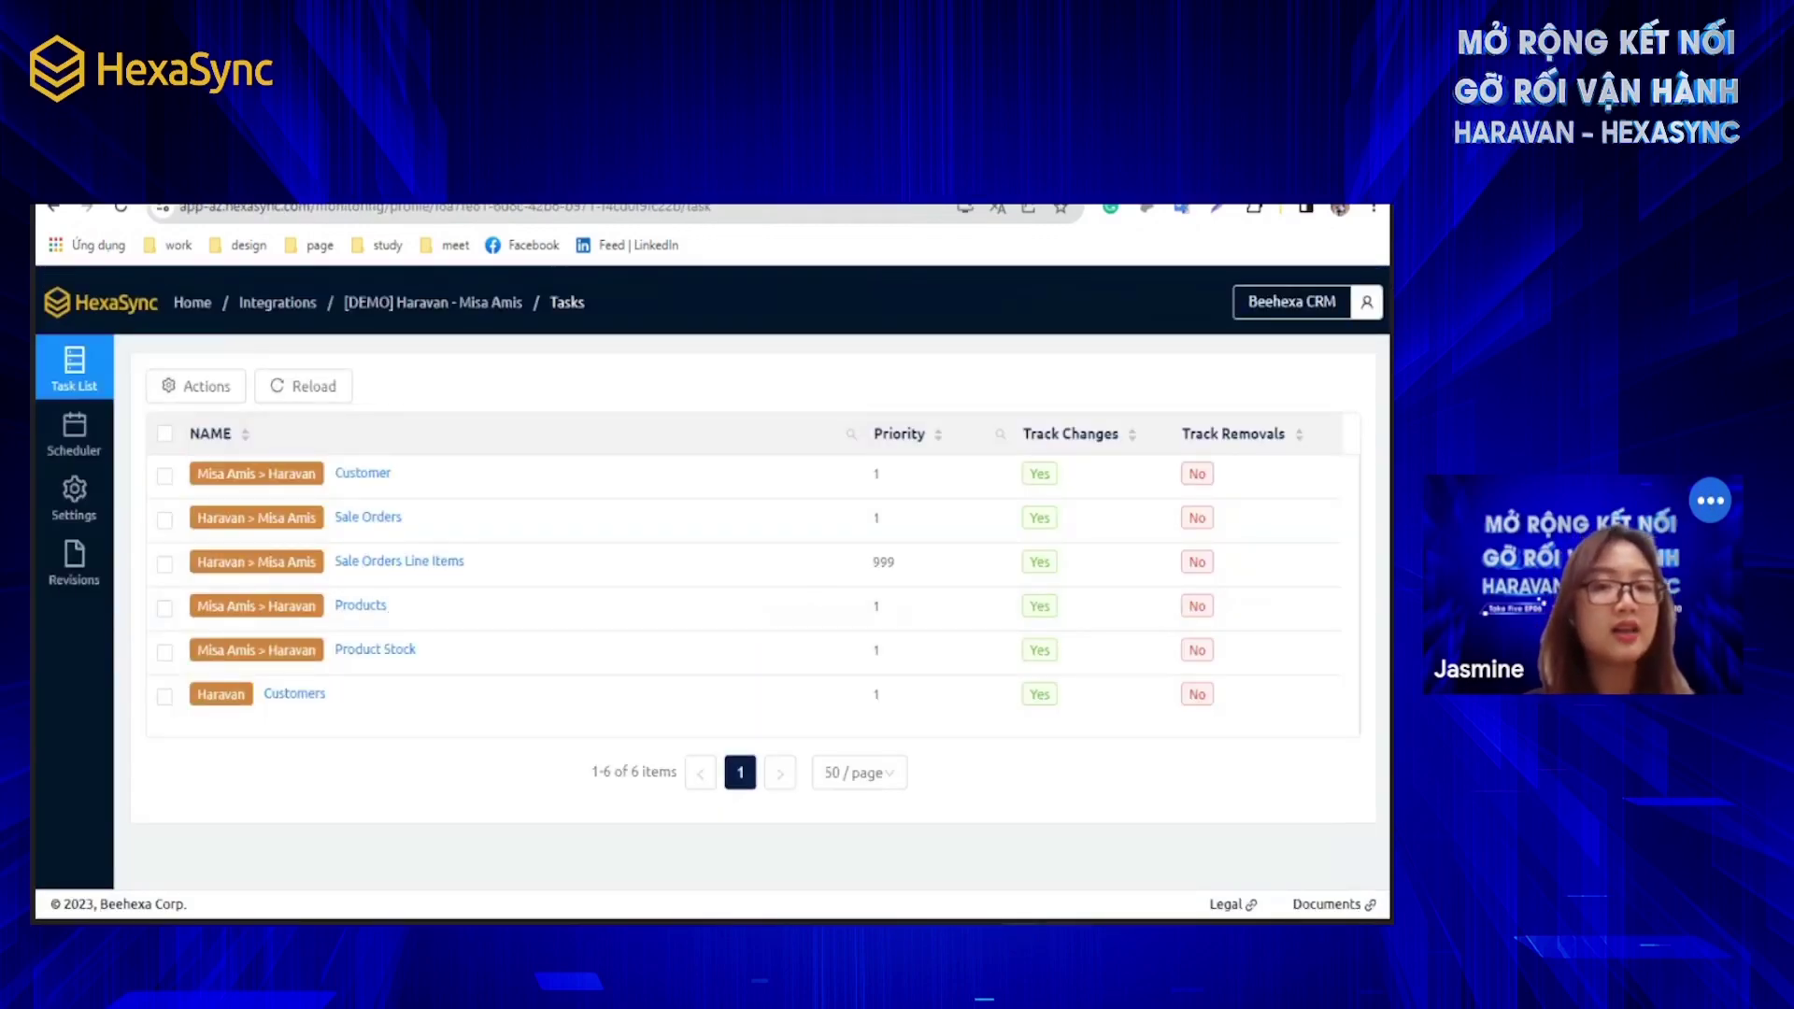
pyautogui.hotkey('ctrl', 'Tab')
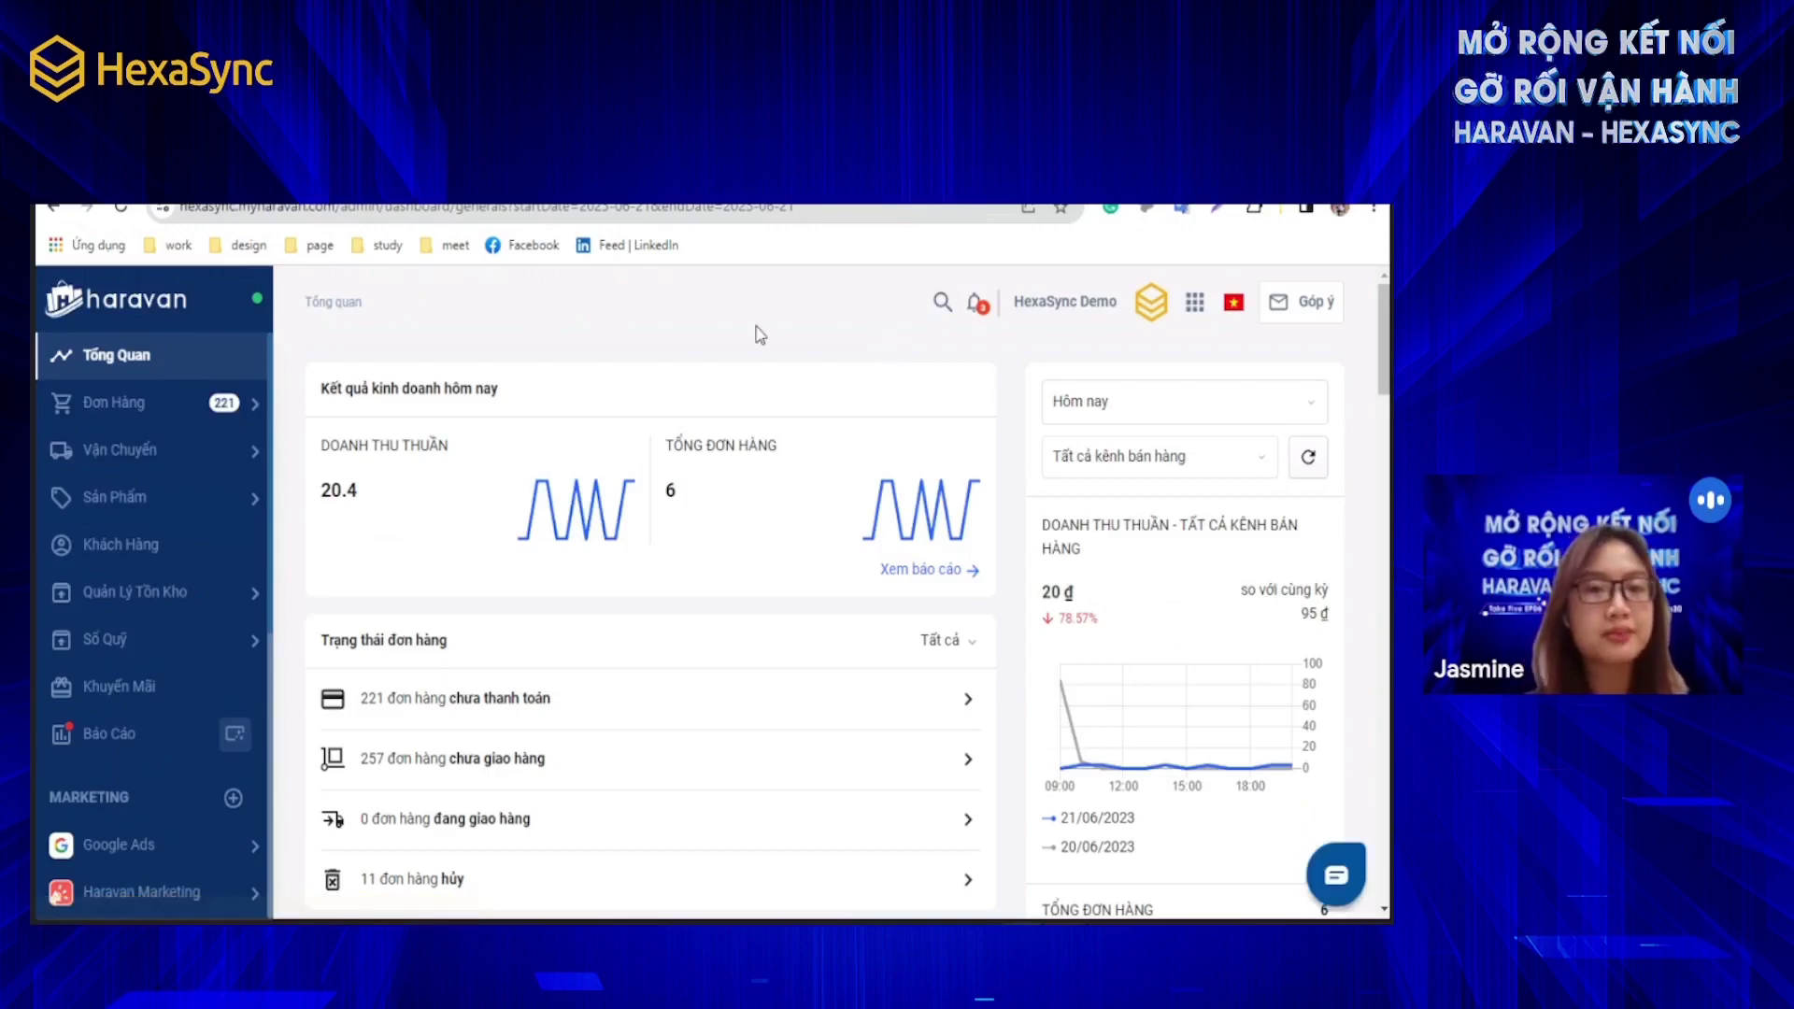
# Step: In Haravan, go through Đơn Hàng and Vận Chuyển to Sản Phẩm > Tất cả sản phẩm and its search box
pyautogui.hotkey('ctrl', 'Tab')
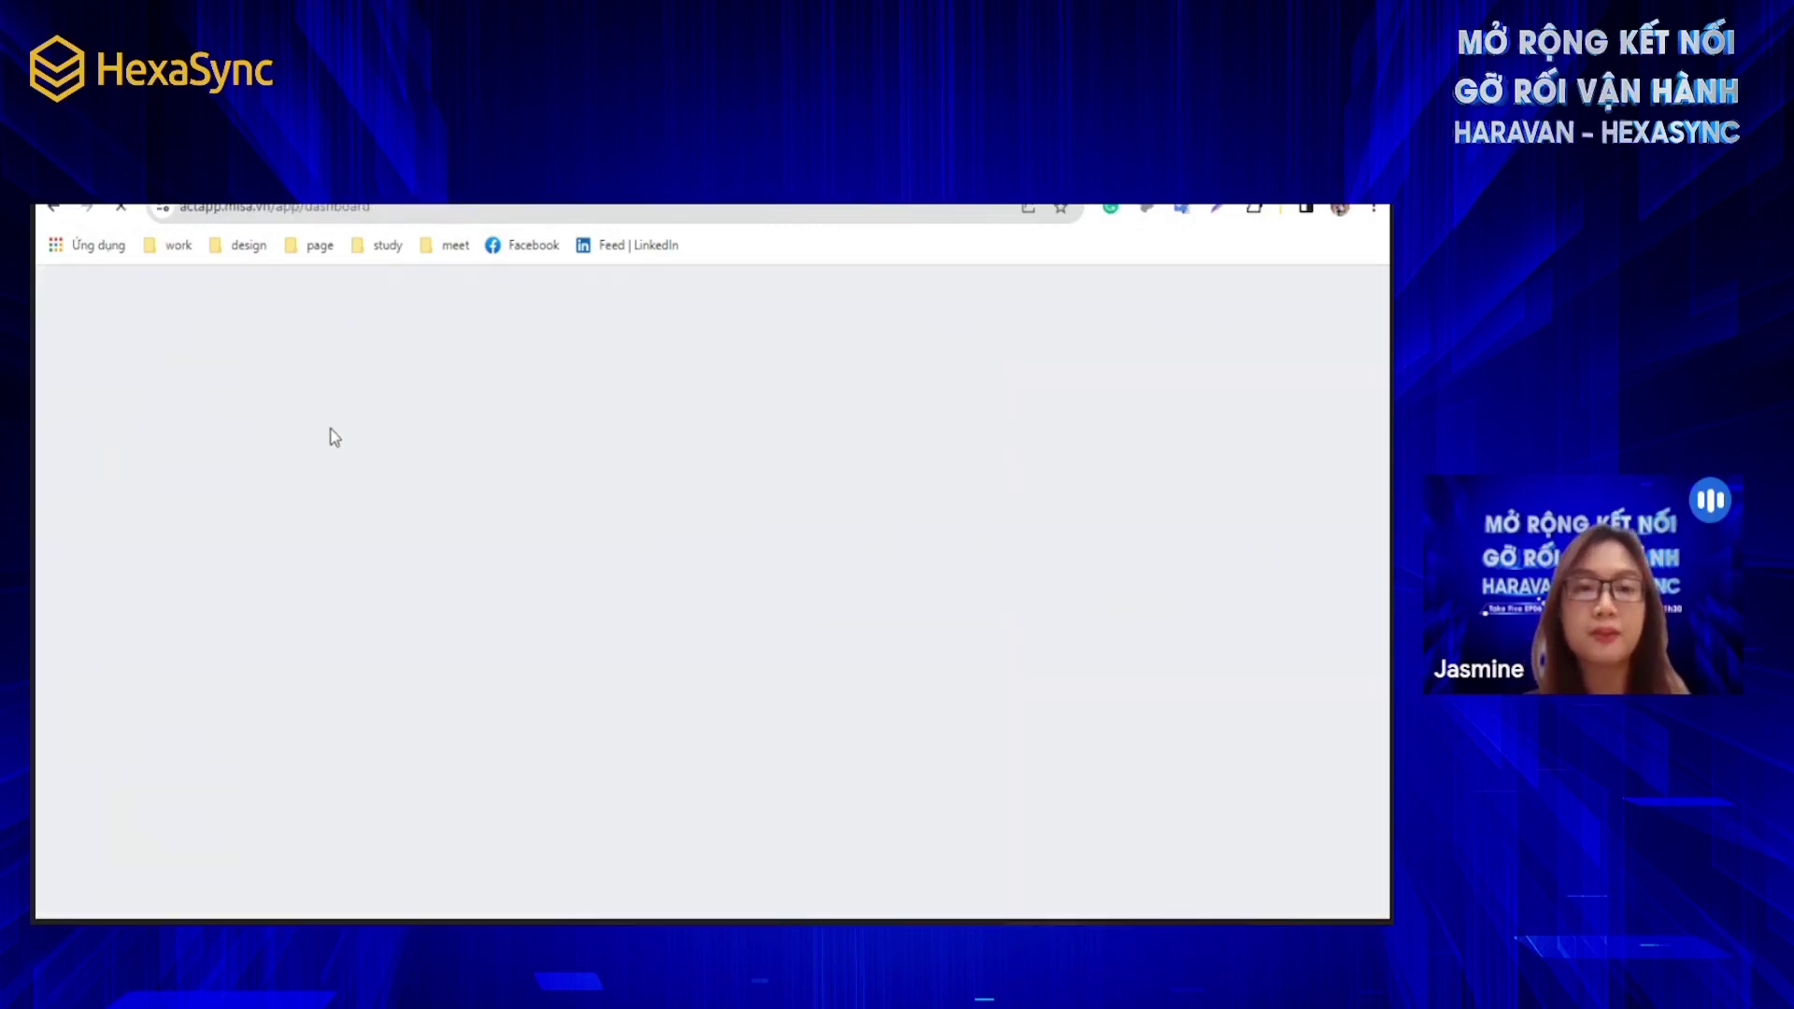
pyautogui.hotkey('ctrl', 'shift', 'Tab')
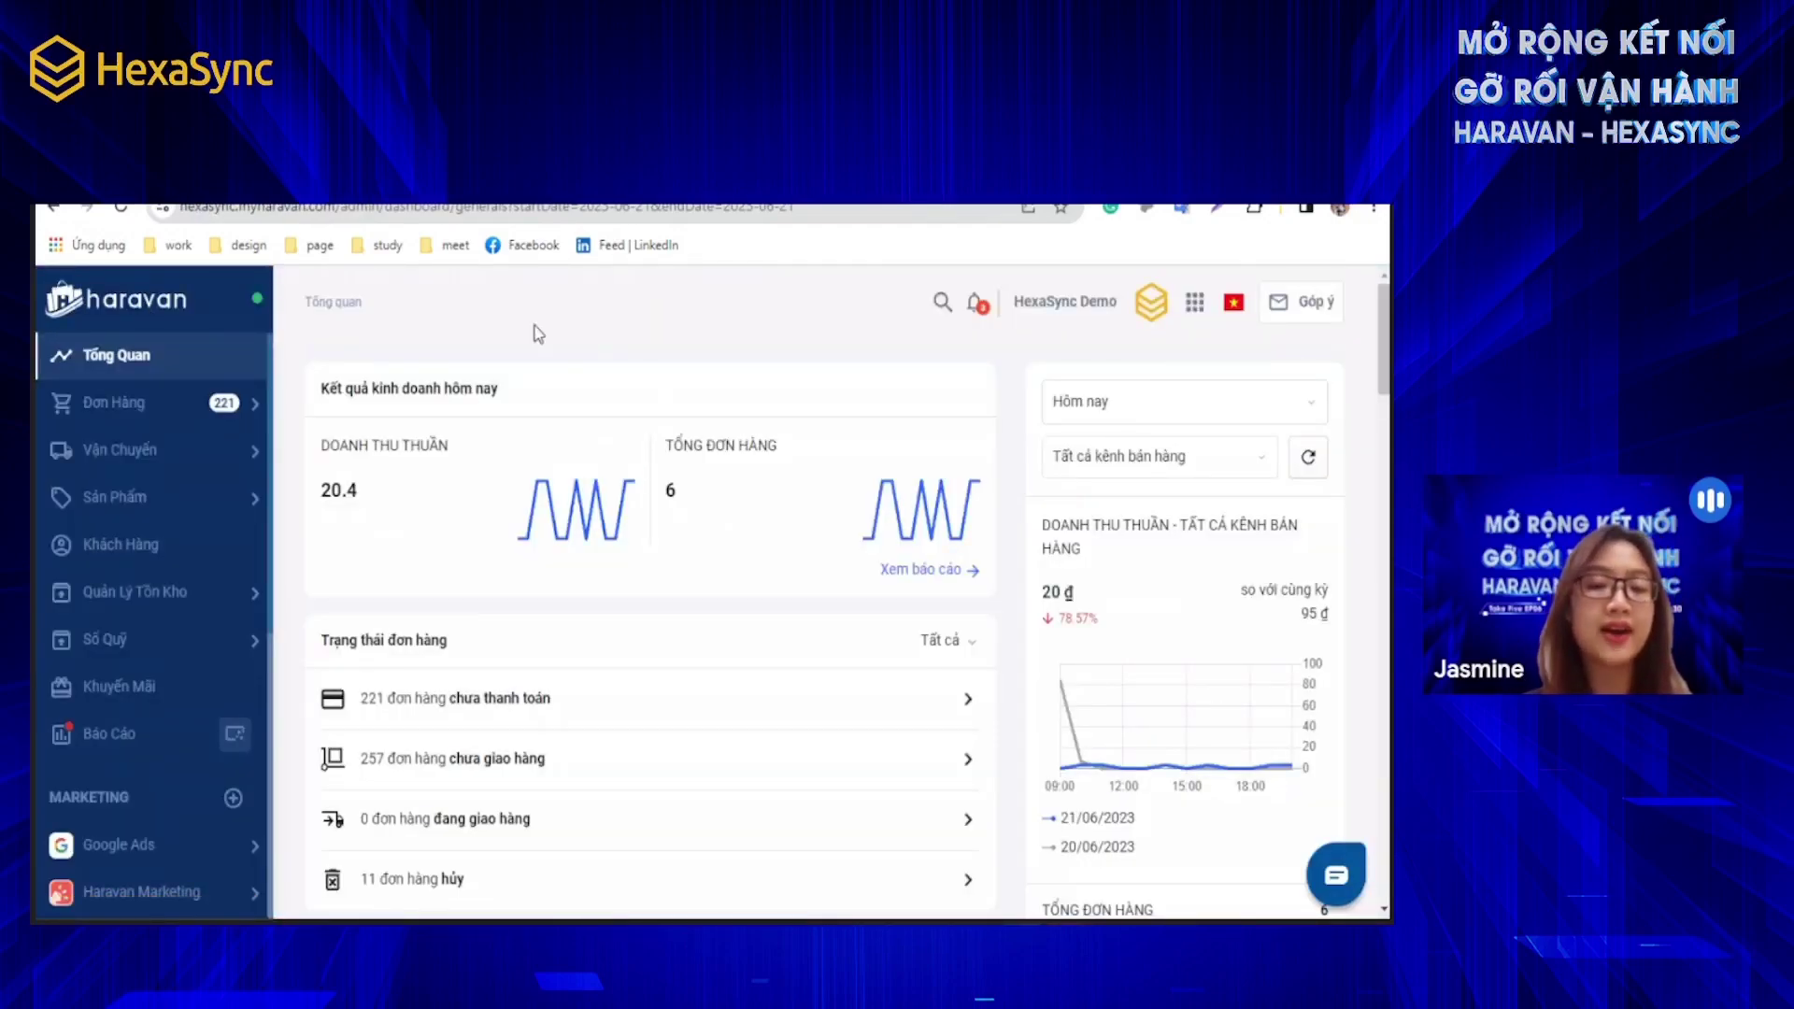
pyautogui.click(140, 404)
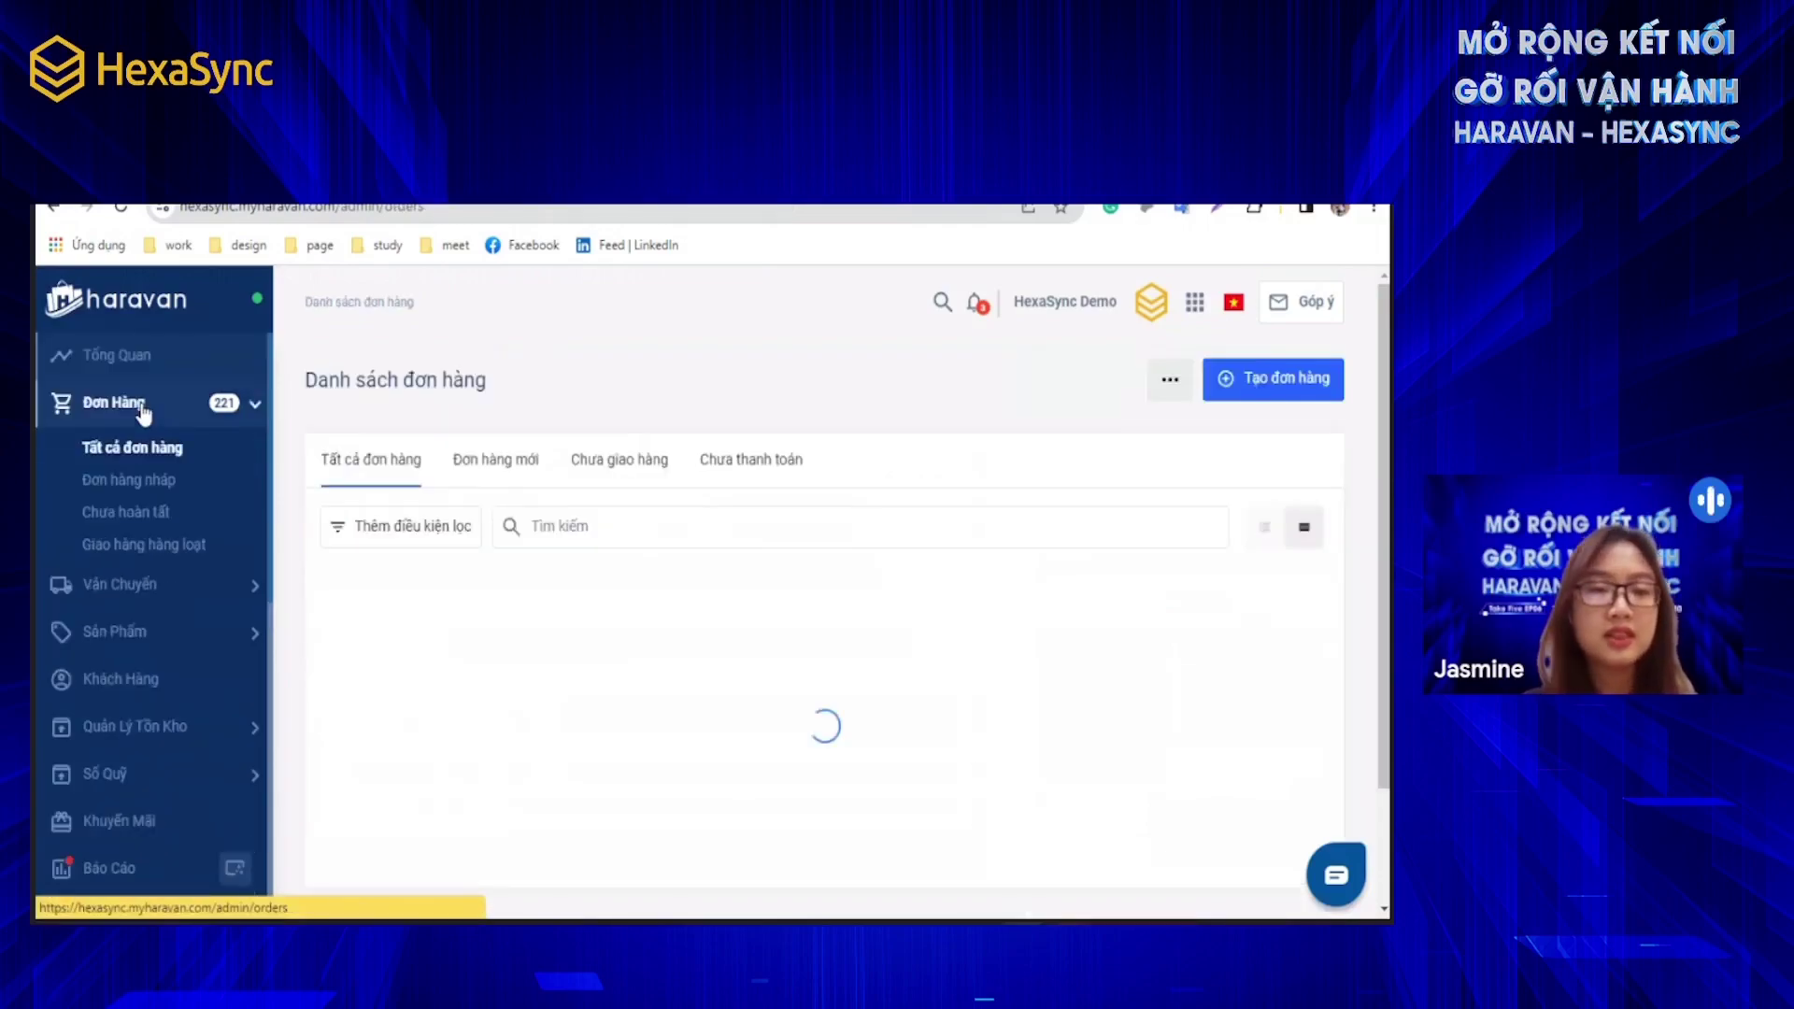
pyautogui.click(120, 584)
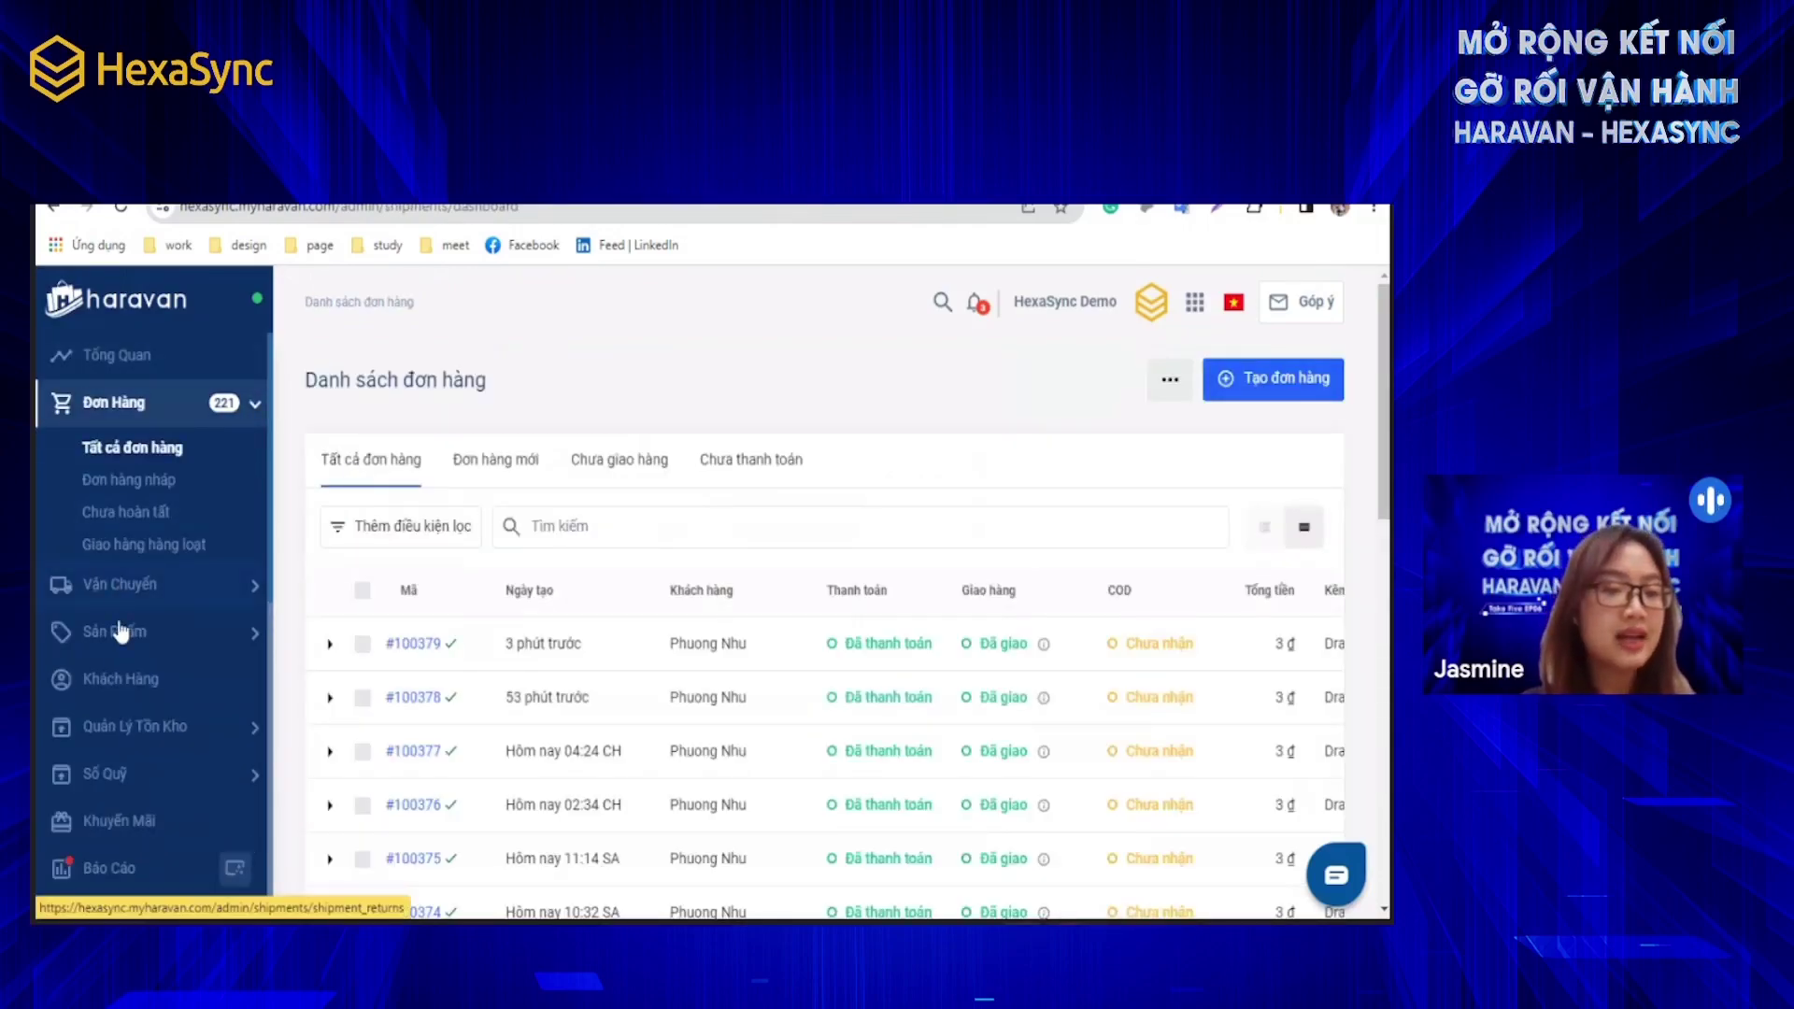
pyautogui.click(124, 642)
pyautogui.click(120, 667)
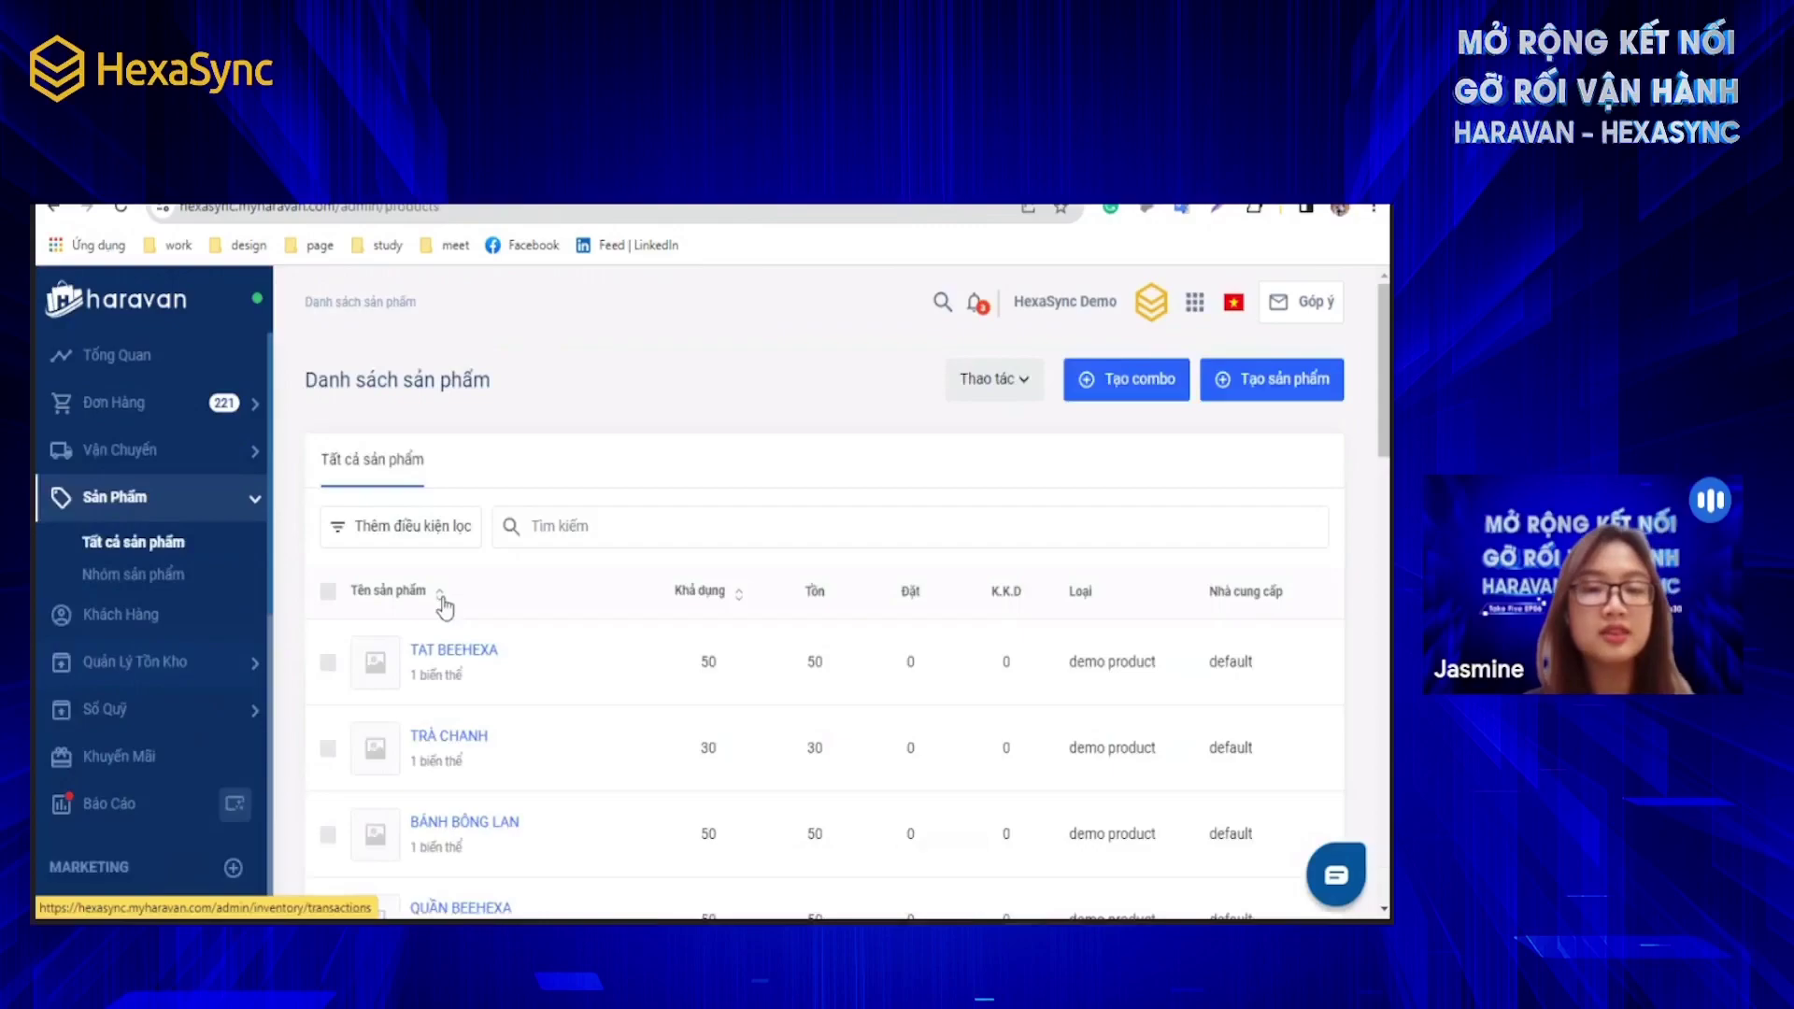
pyautogui.click(675, 524)
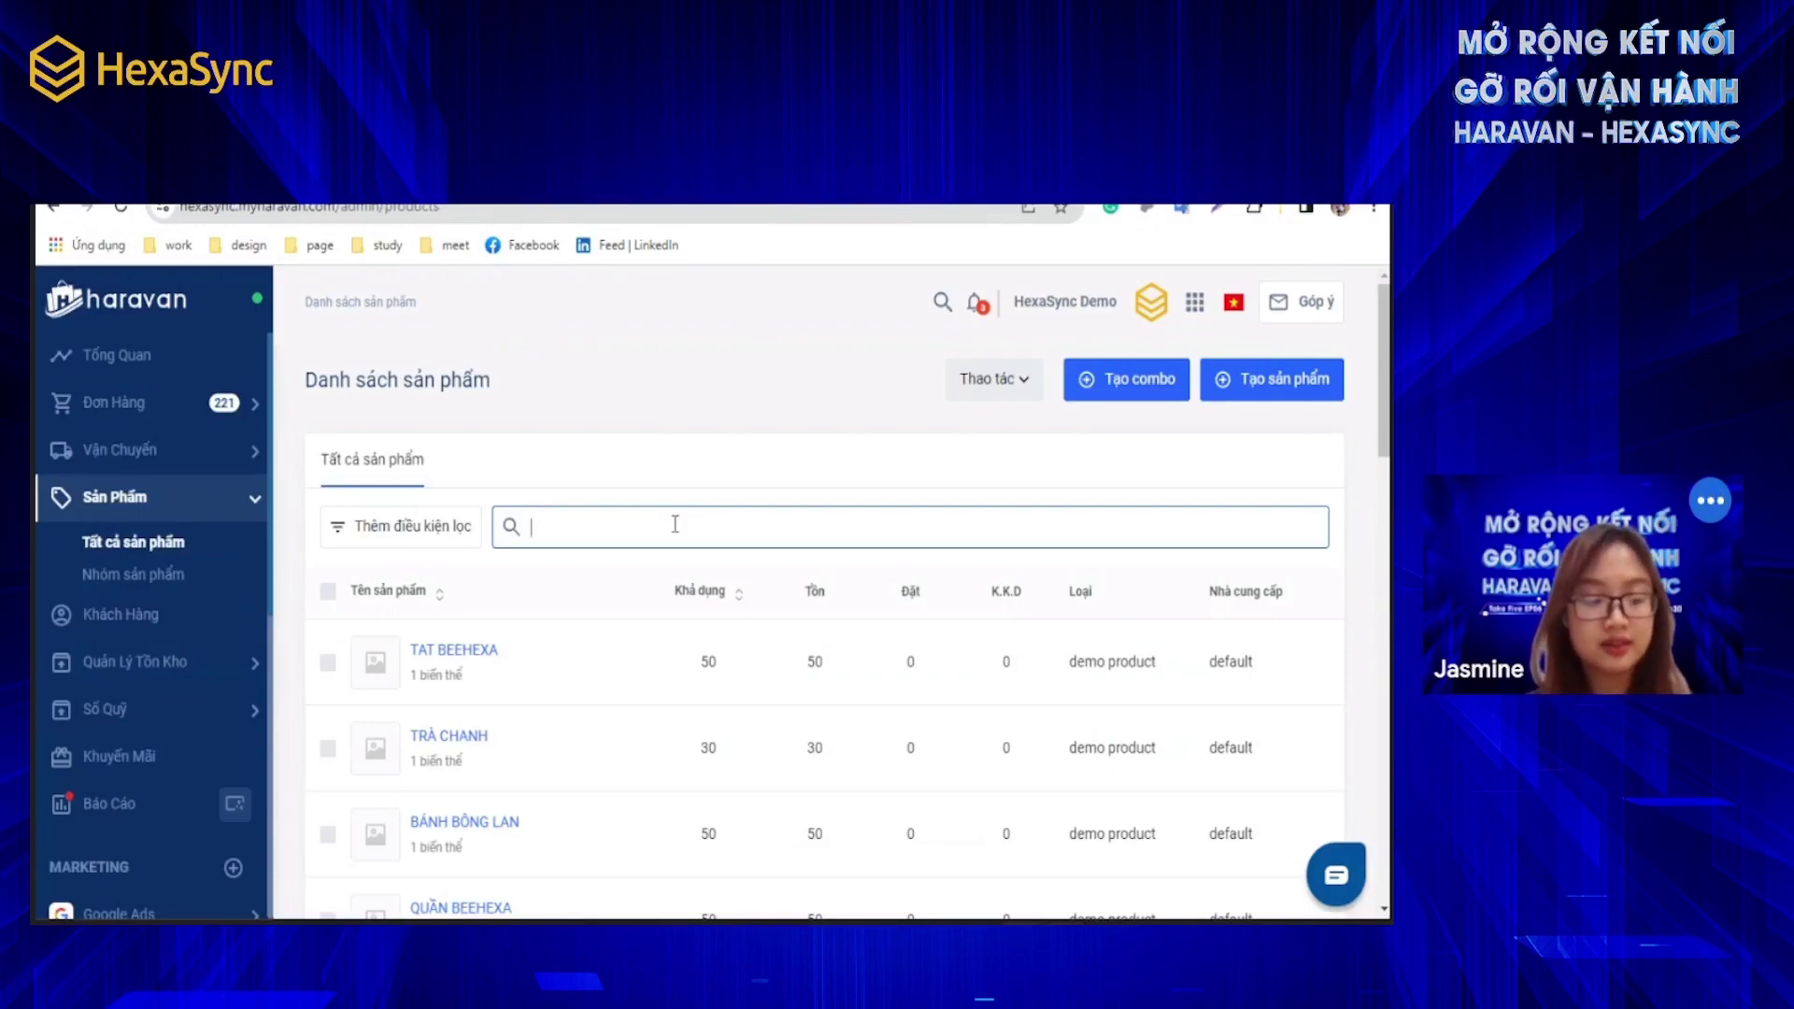
# Step: Search Haravan products for SOMIBEEHEXA and scroll to the empty result list
pyautogui.write('SOM')
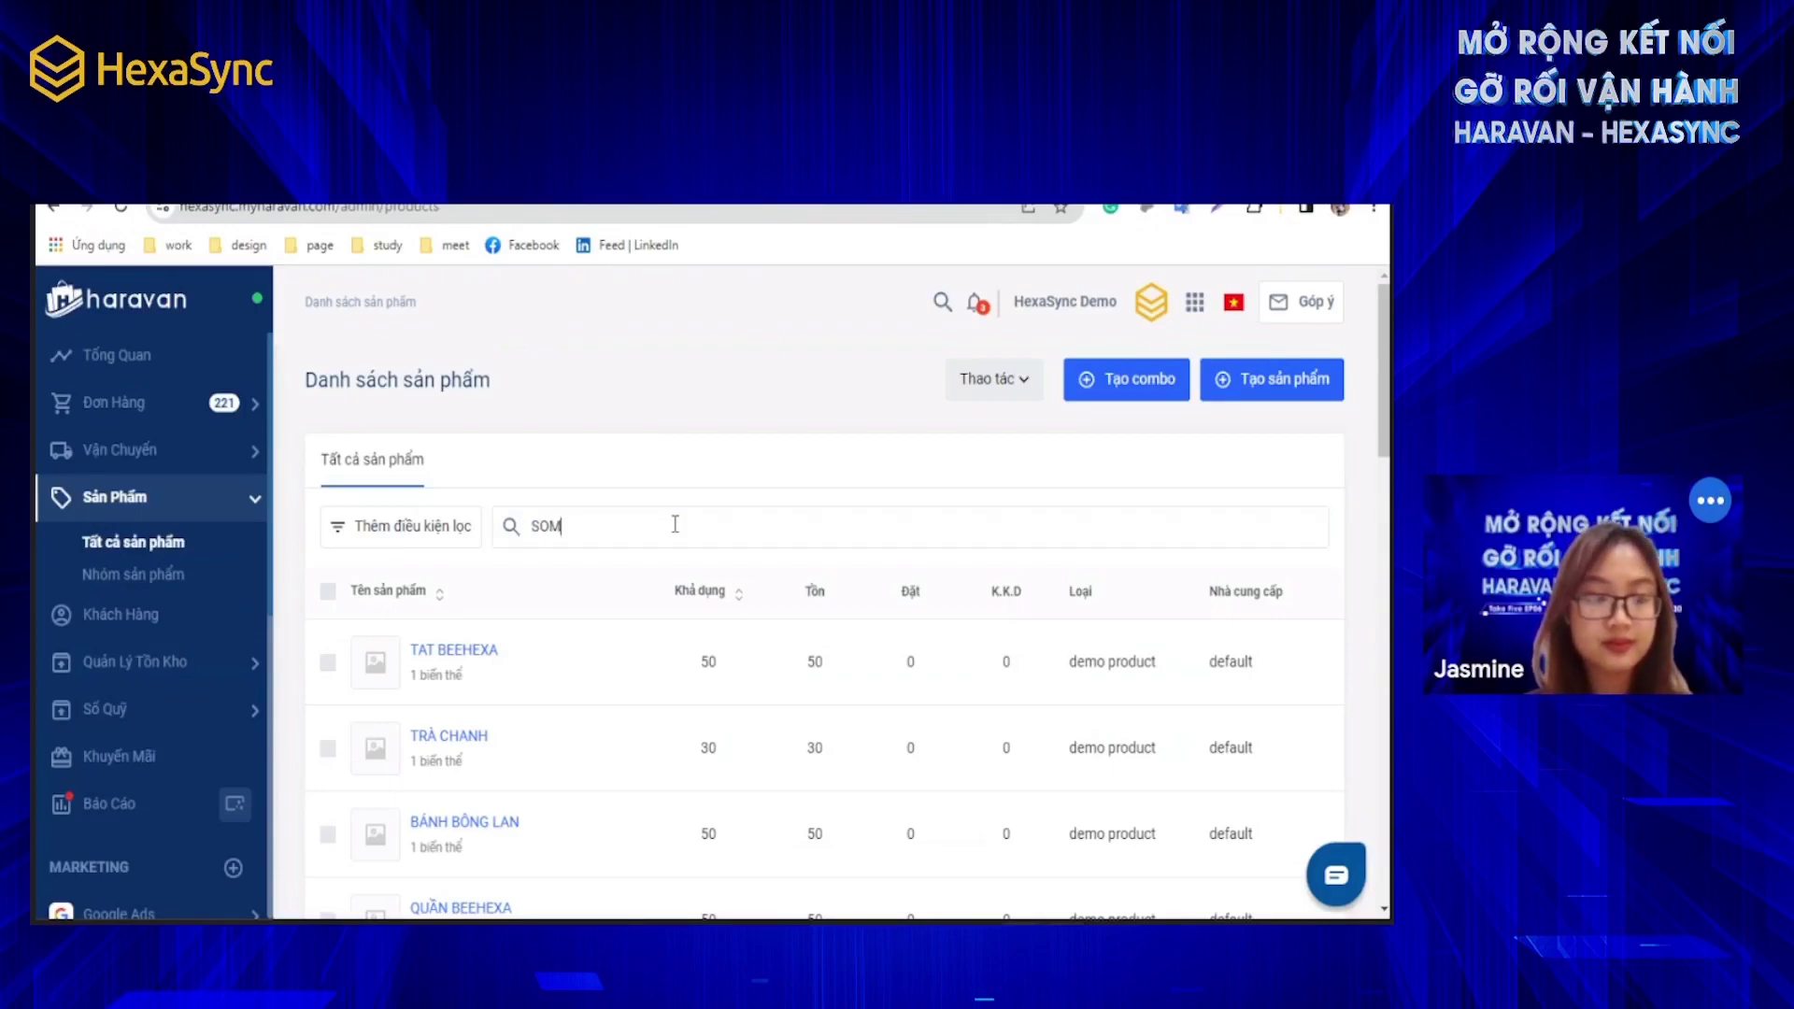
pyautogui.write('IBEEEHEXA')
pyautogui.moveTo(660, 528); pyautogui.dragTo(529, 527)
pyautogui.hotkey('ctrl', 'c')
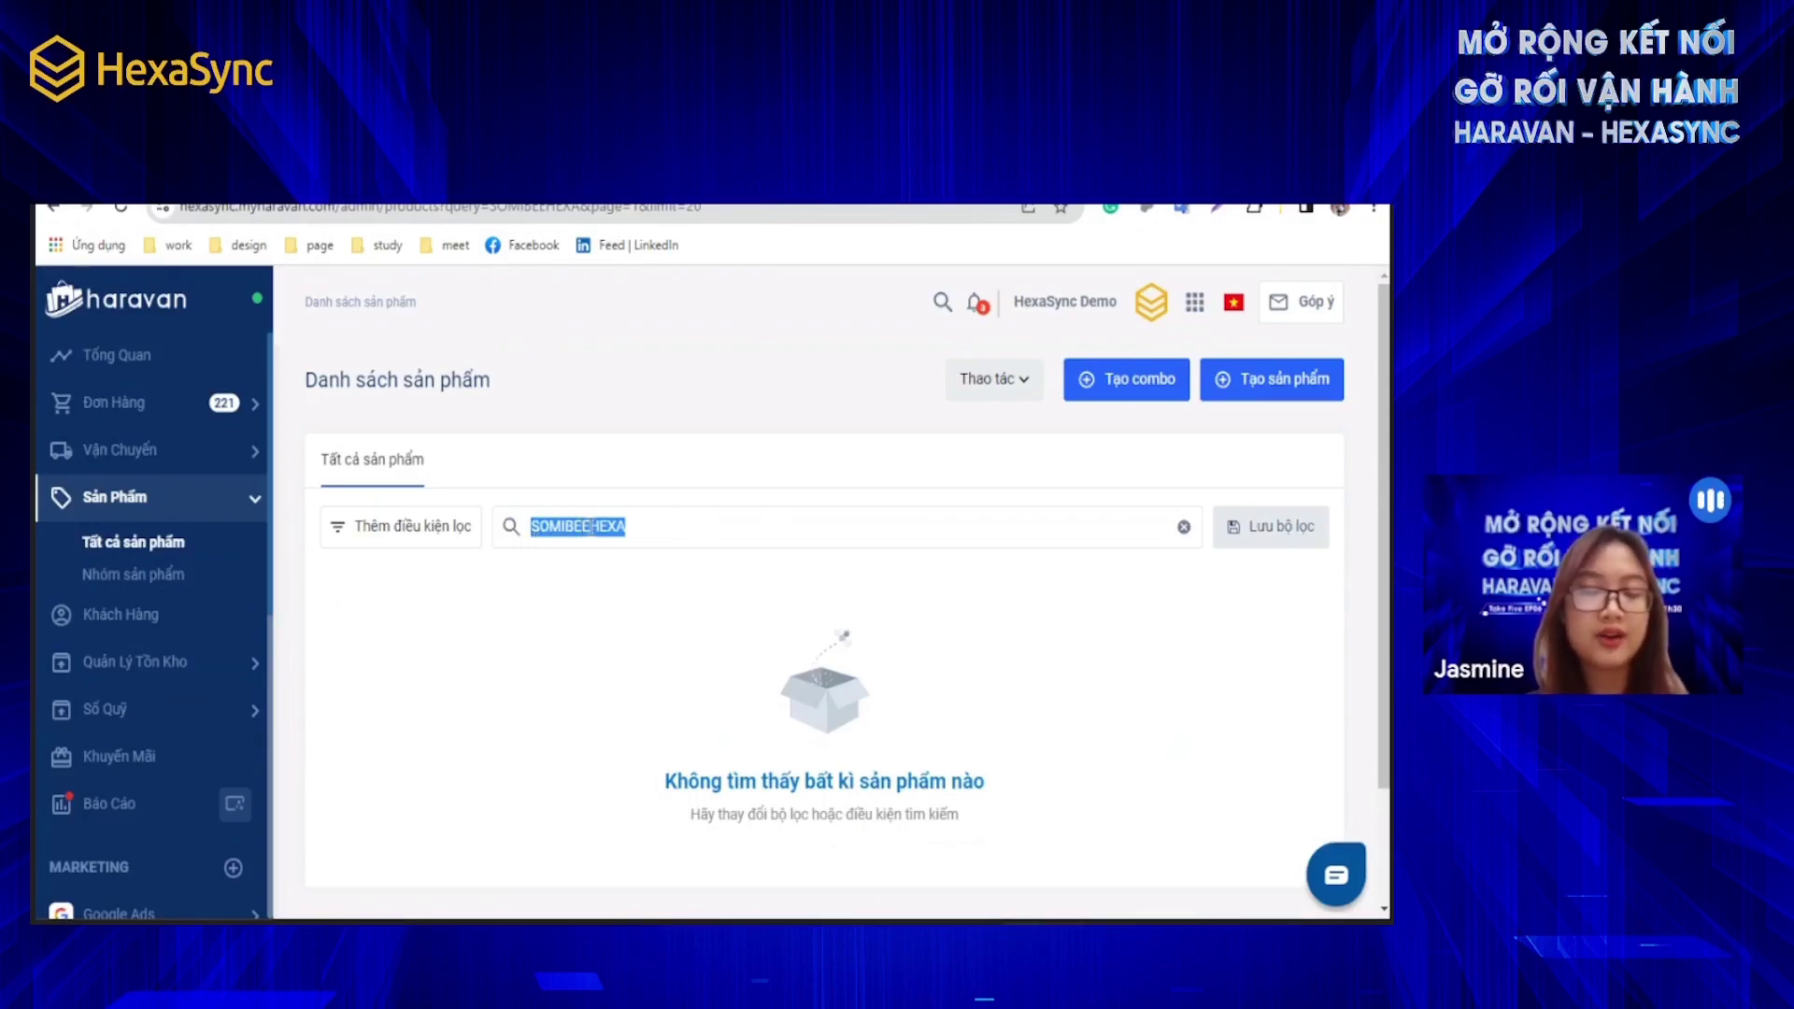
pyautogui.scroll(-2, 991, 679)
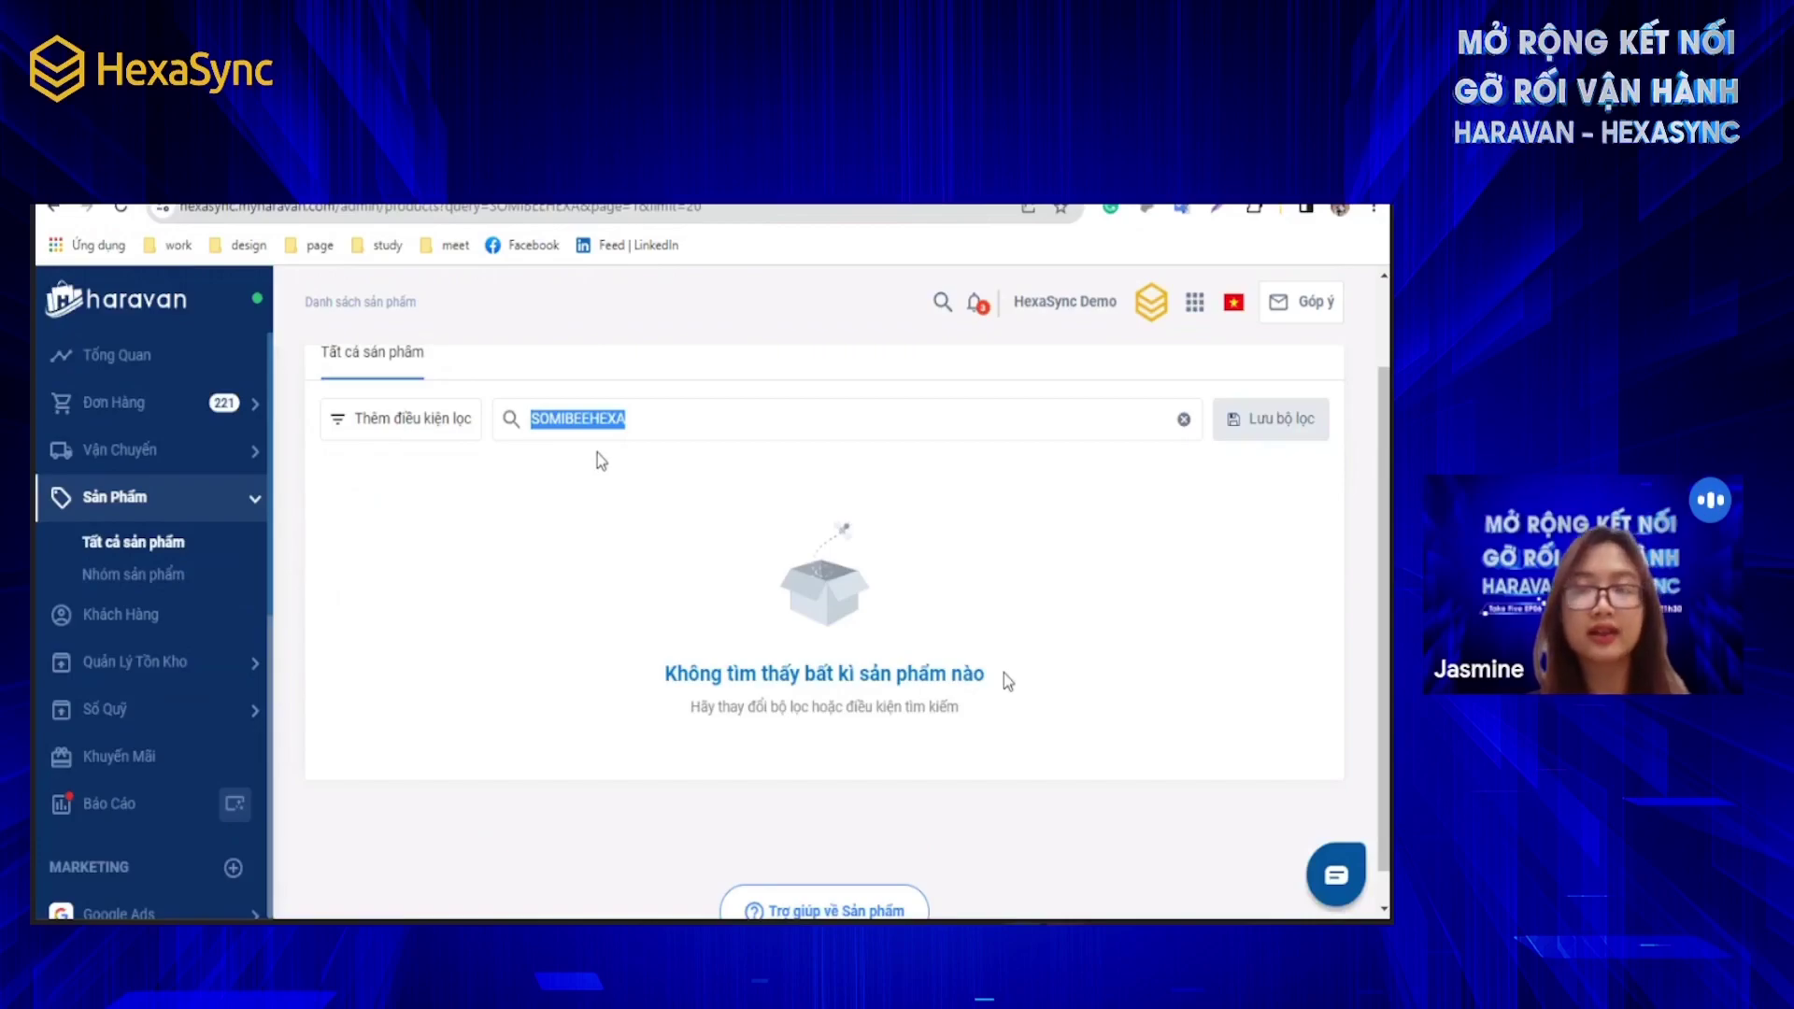
# Step: In MISA, open the Kho module and its Hàng hóa, dịch vụ list
pyautogui.hotkey('ctrl', 'Tab')
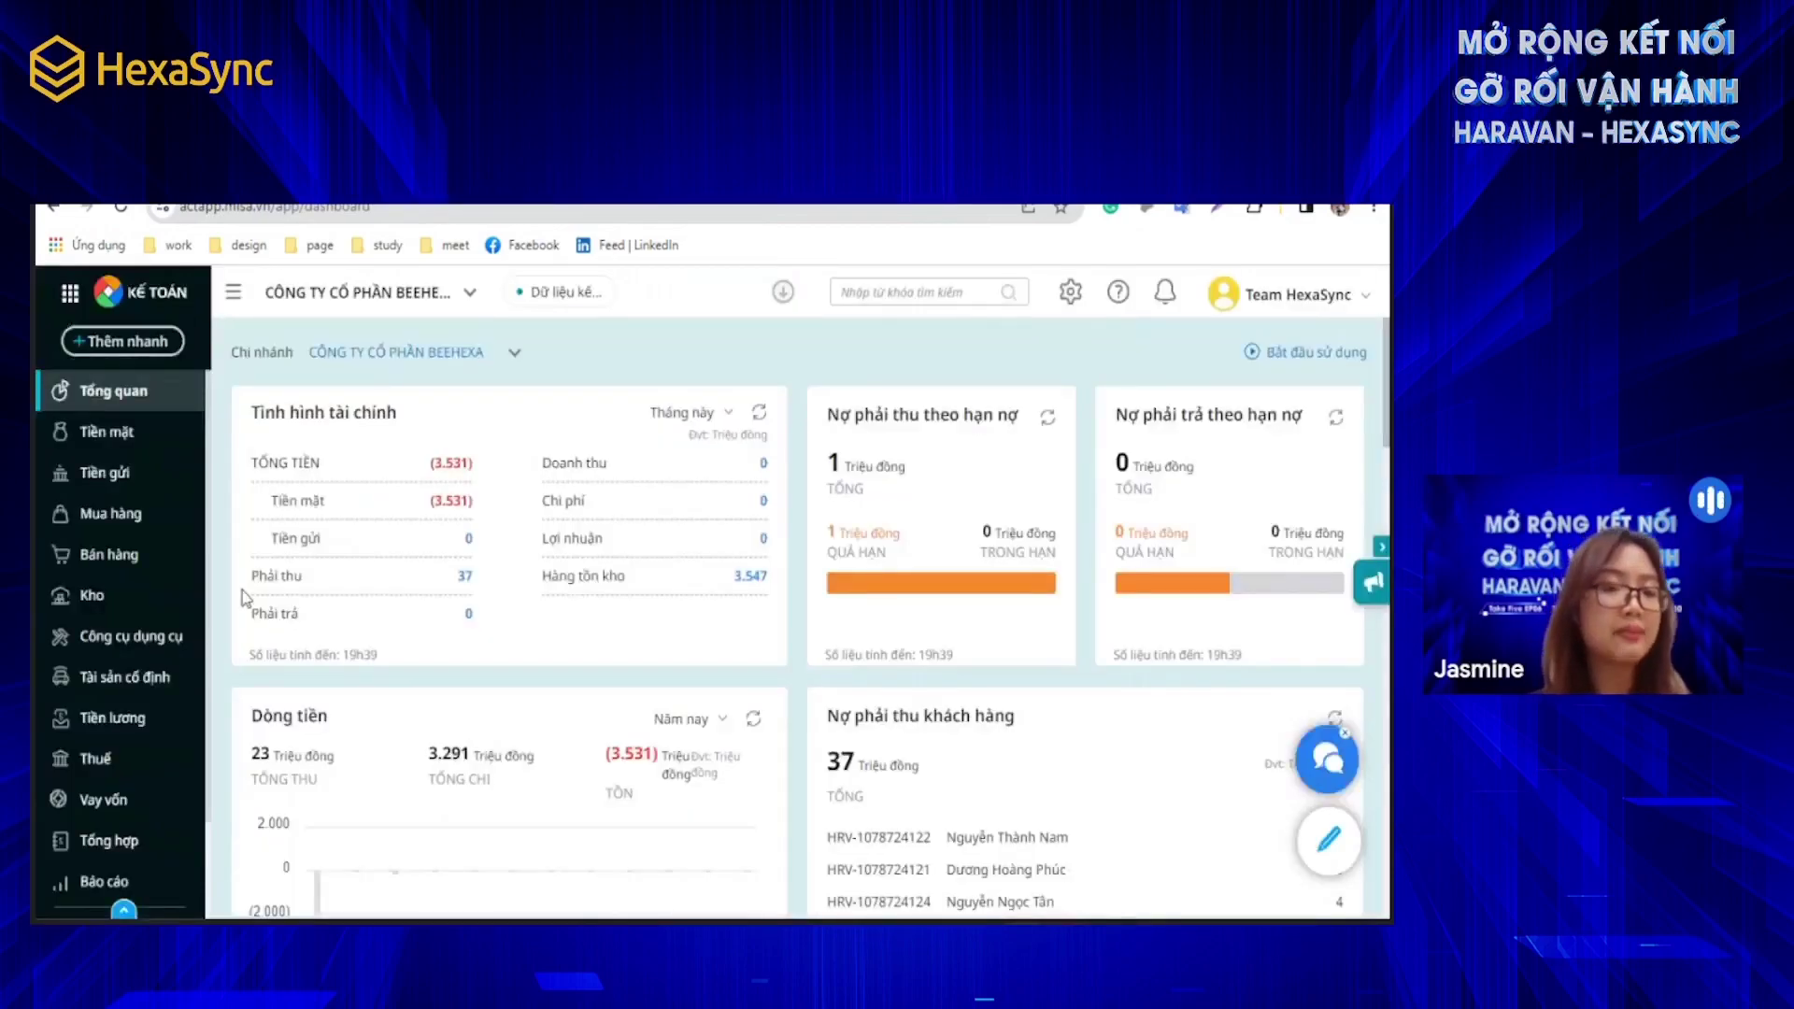
pyautogui.click(92, 596)
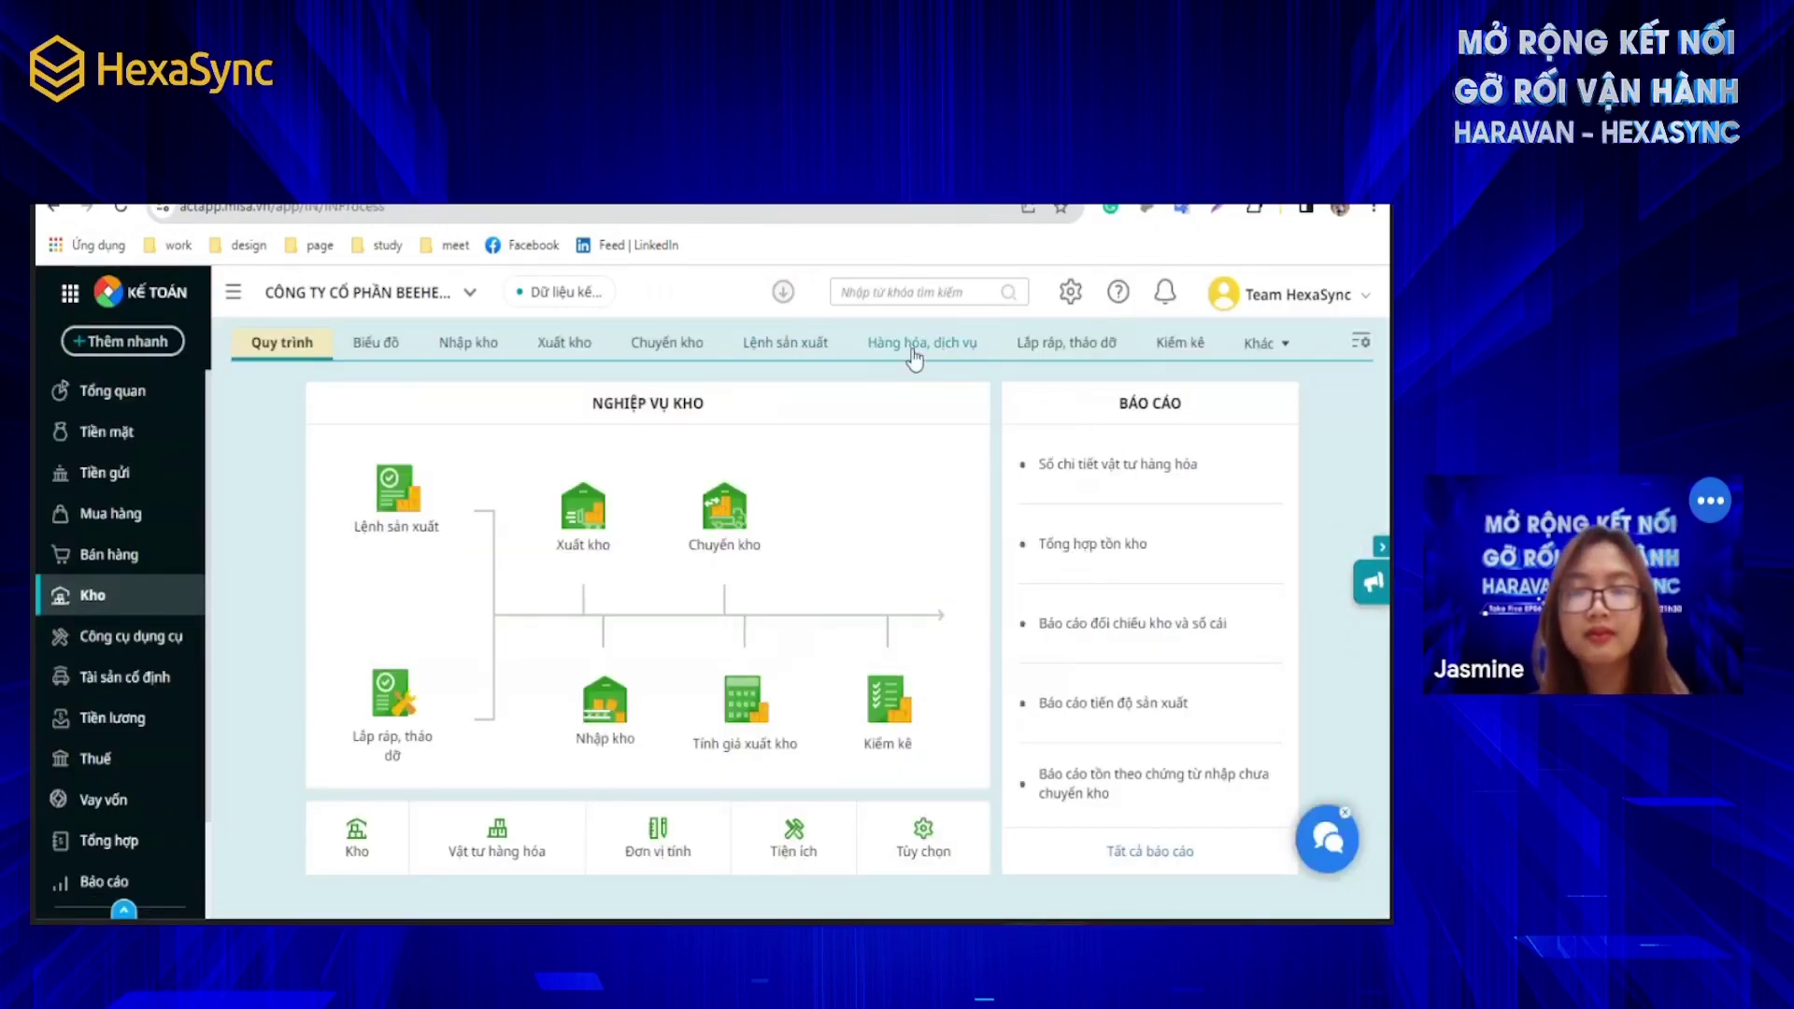
pyautogui.click(925, 355)
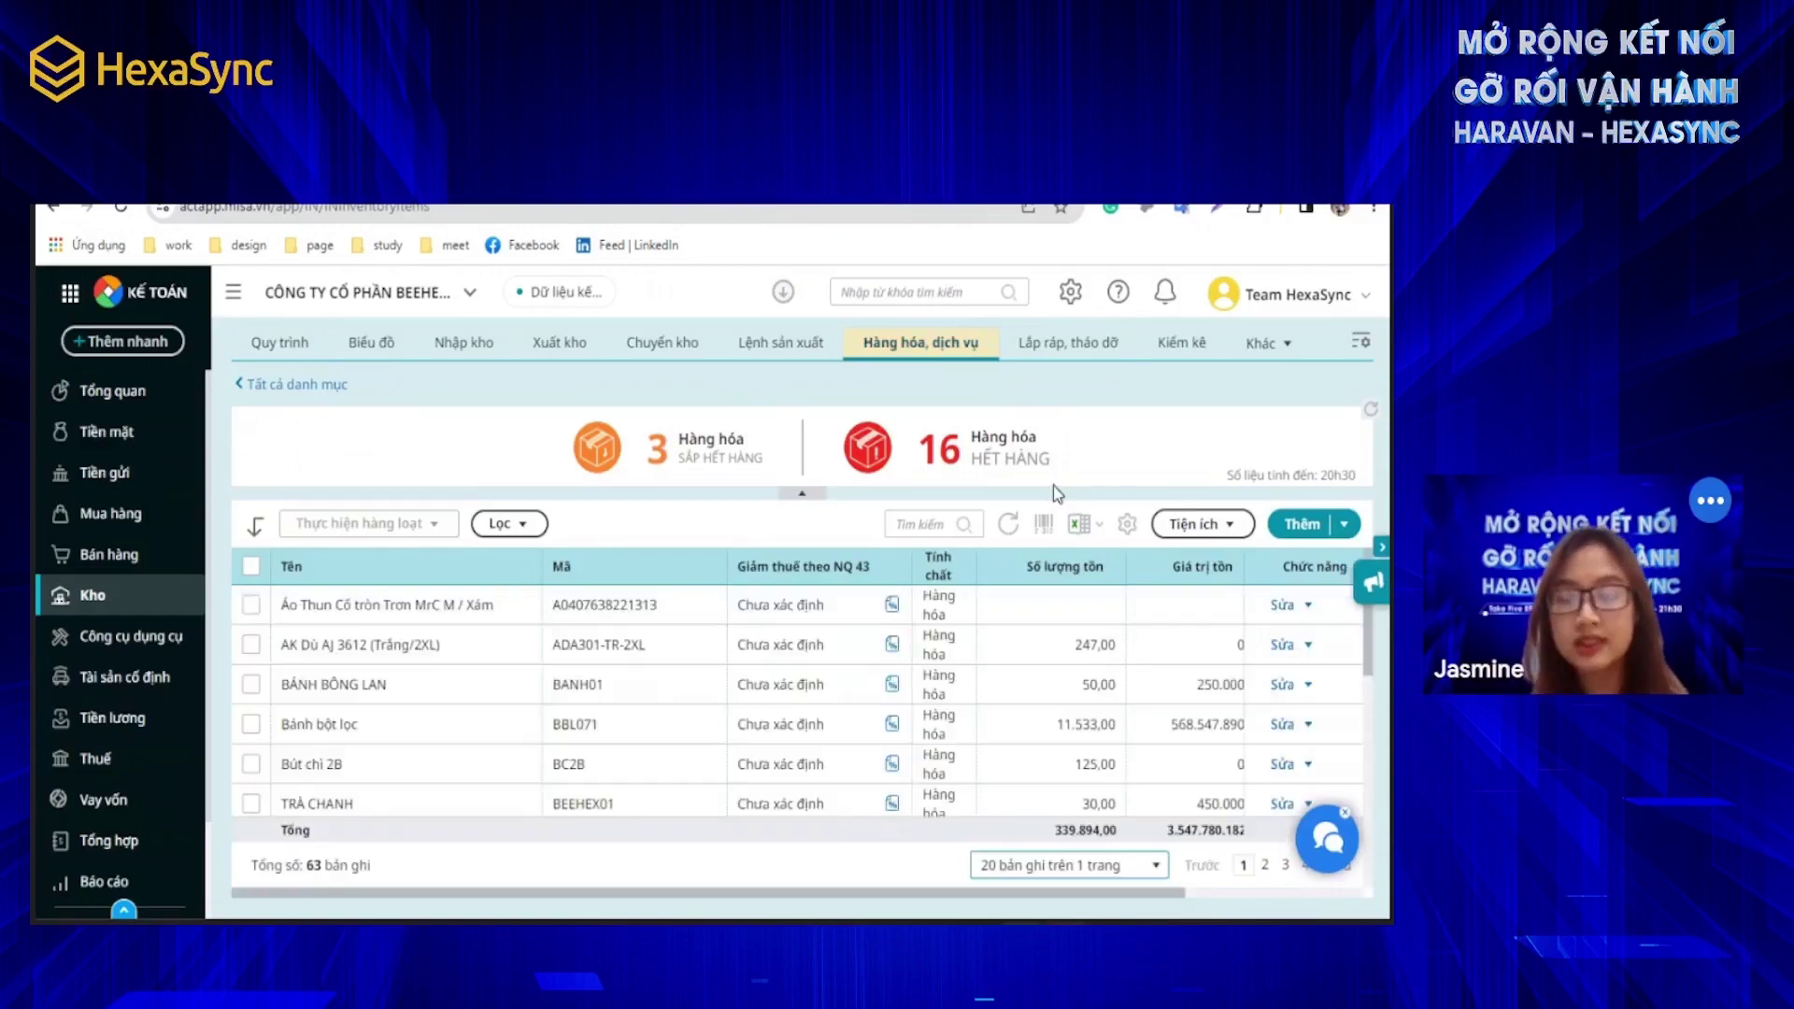
# Step: Create a new goods item named SOMI BEEHEXA with item code SOMIBEEHEXA
pyautogui.click(1303, 524)
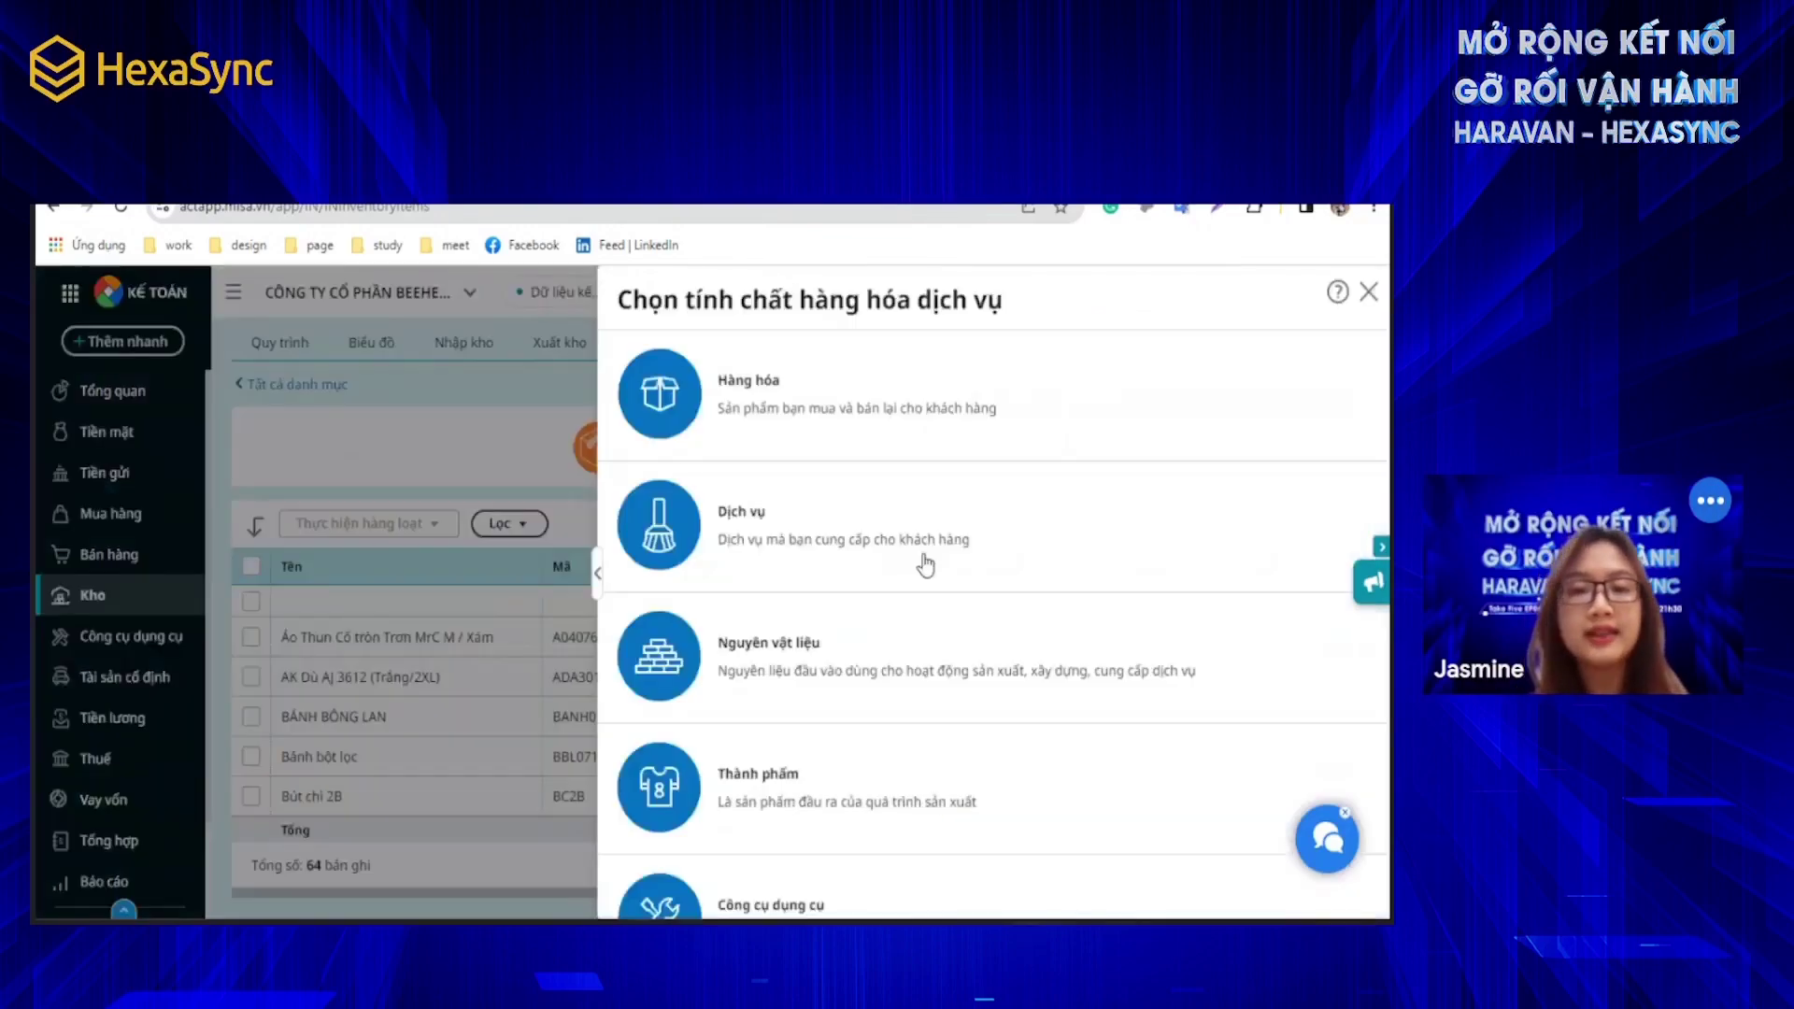
pyautogui.click(770, 387)
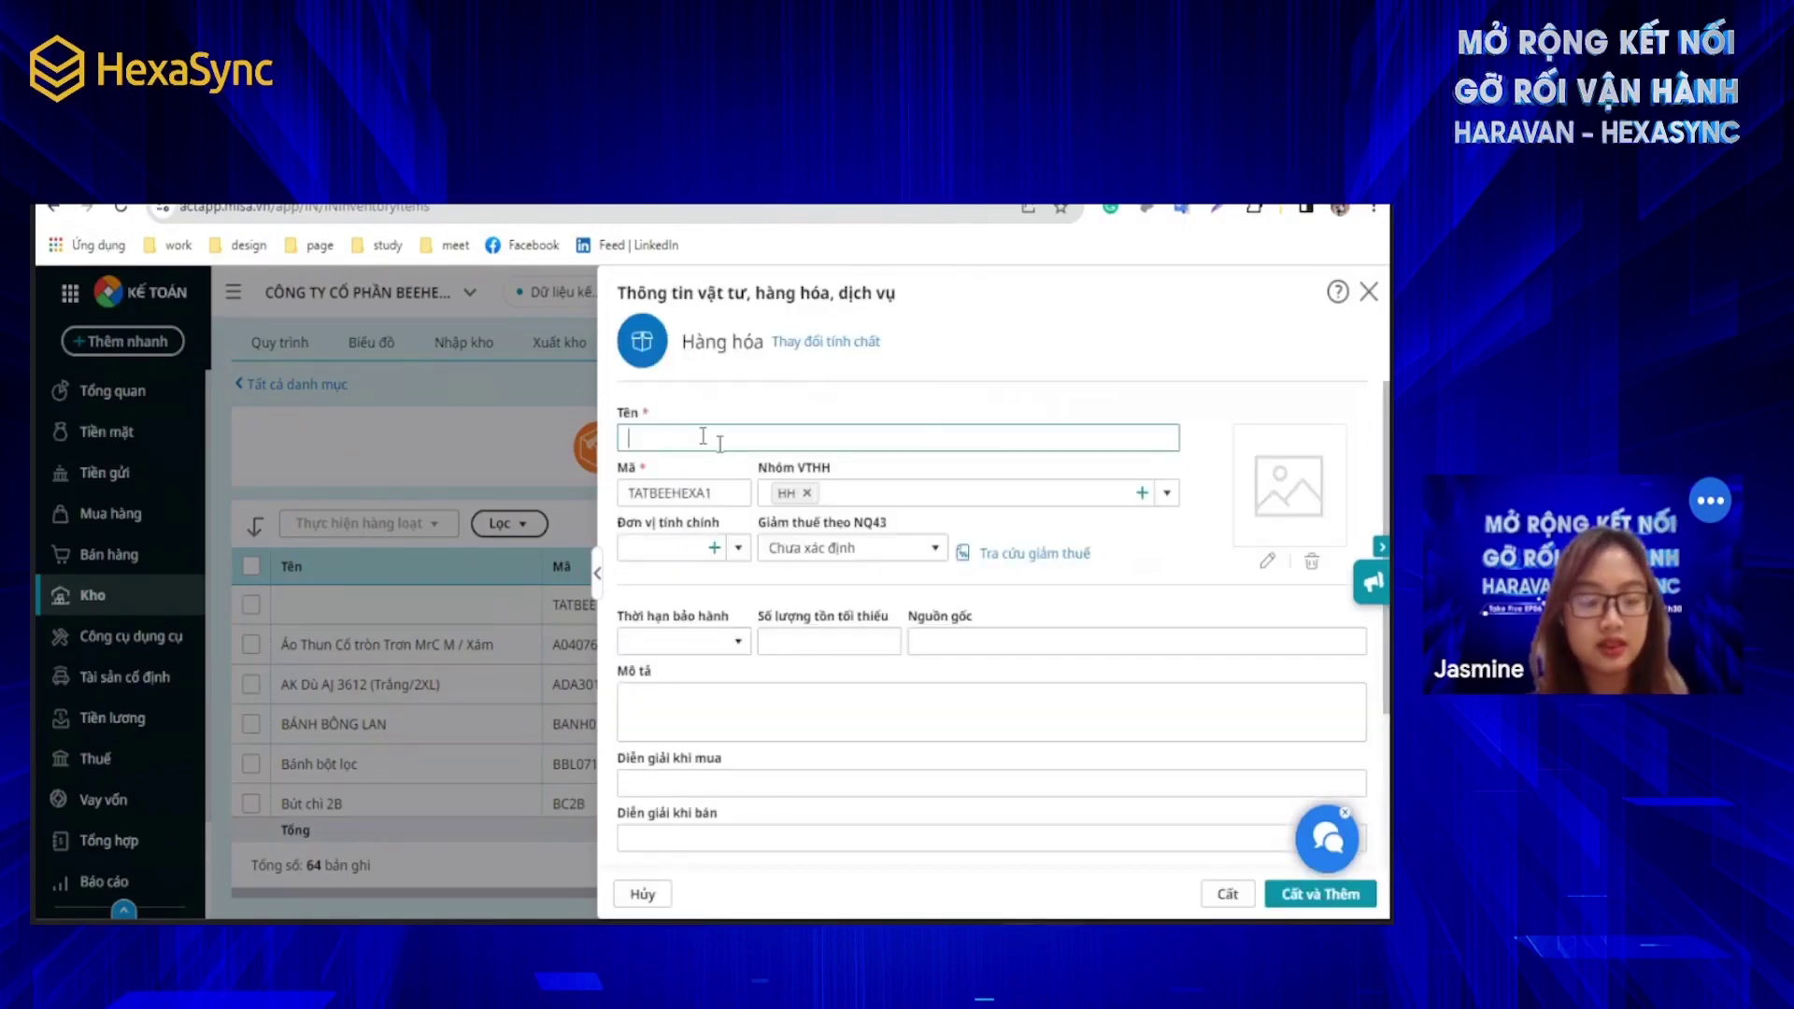
pyautogui.write('SO')
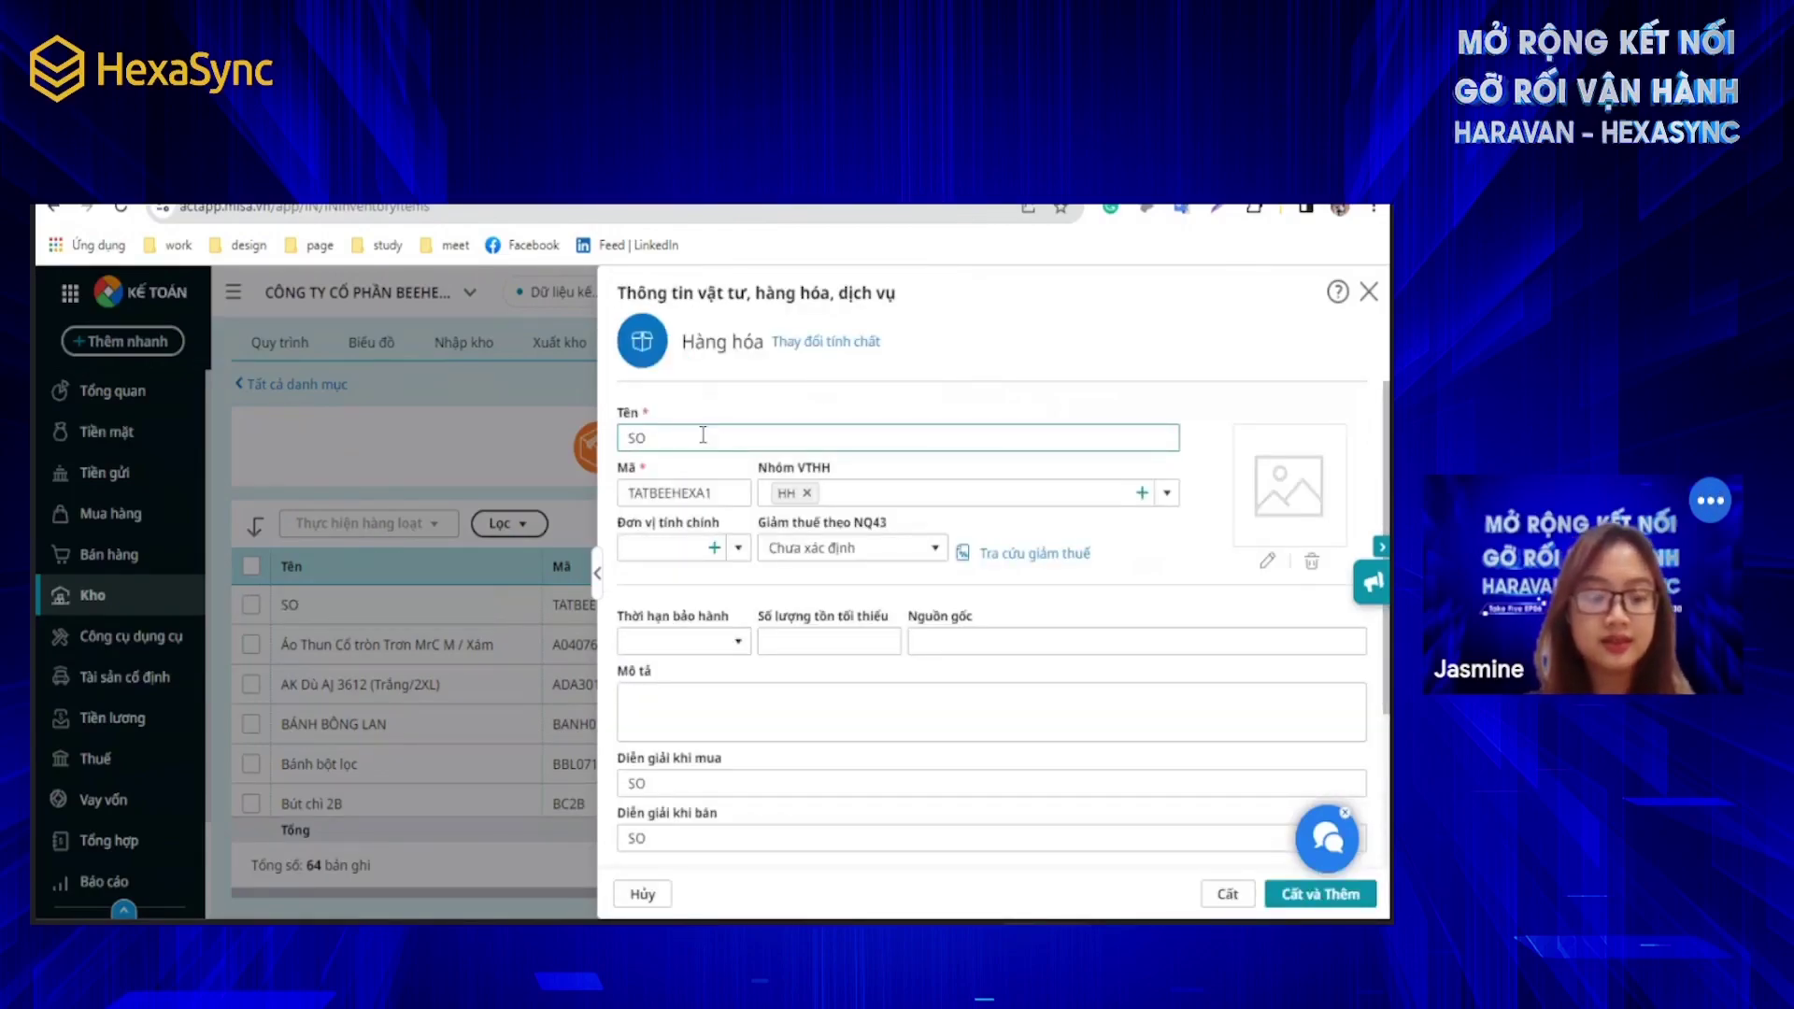
pyautogui.write('MI BE')
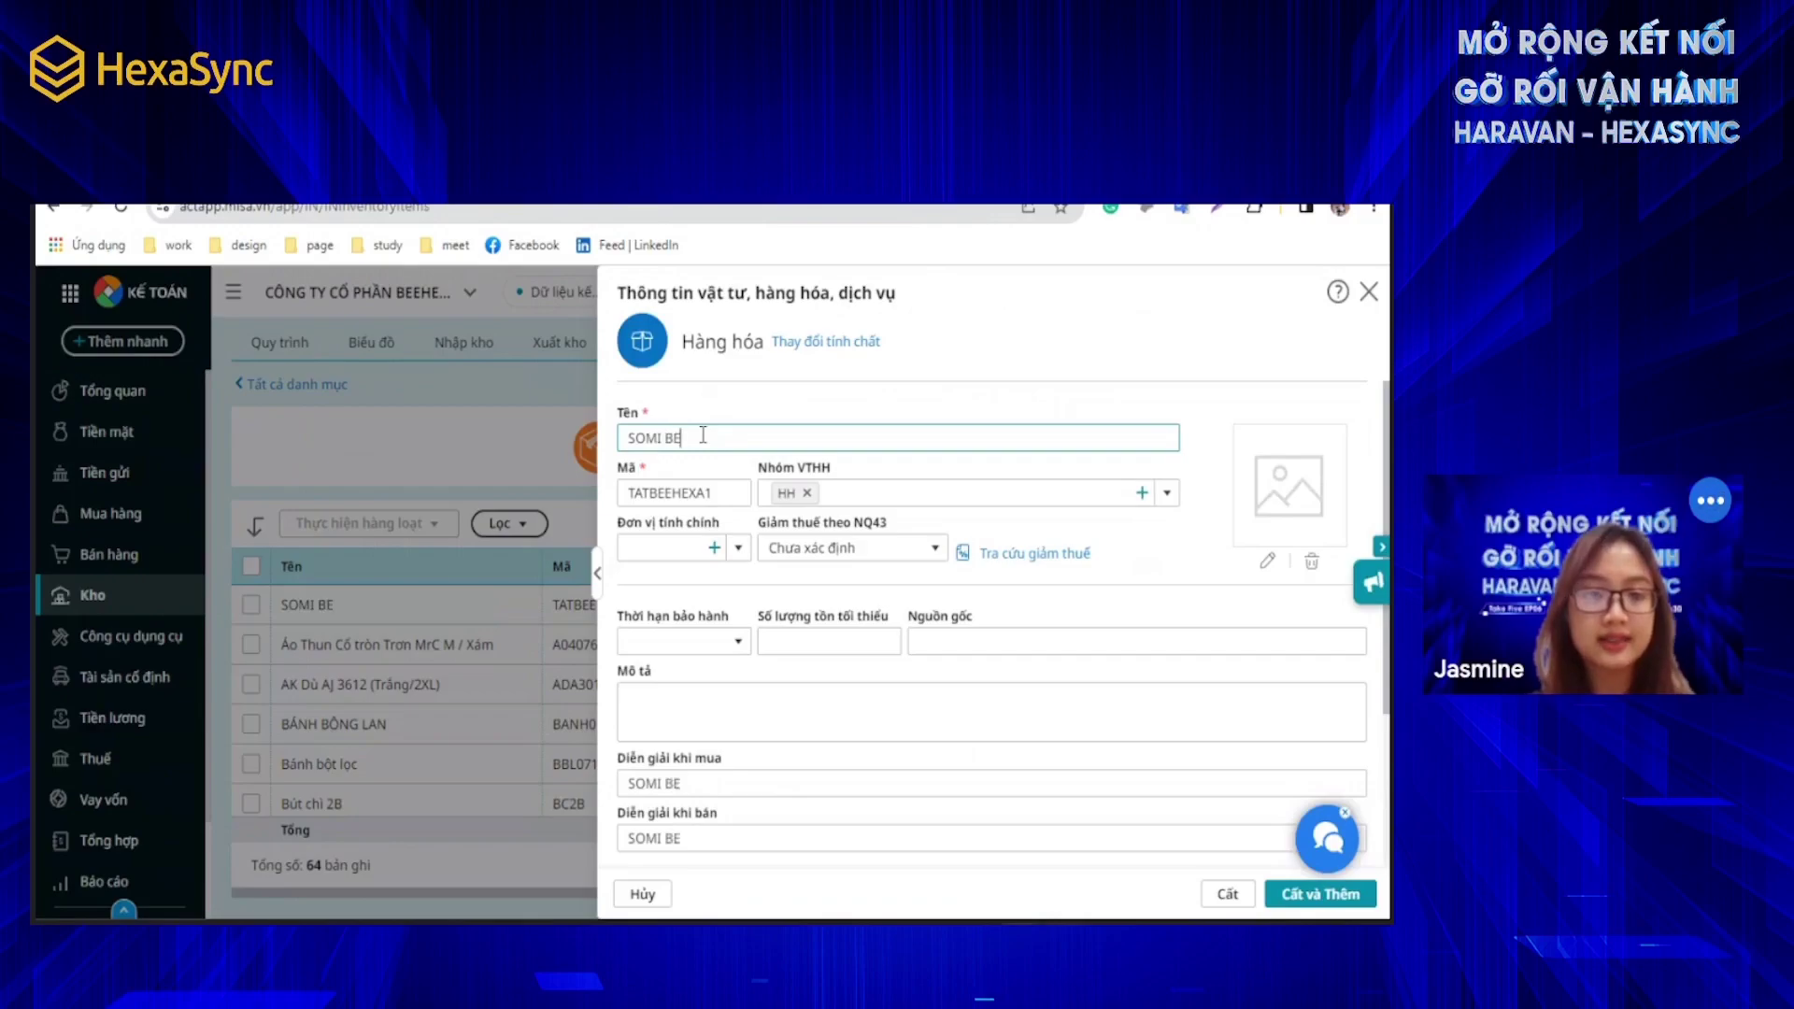
pyautogui.write('EHEXA')
pyautogui.click(713, 499)
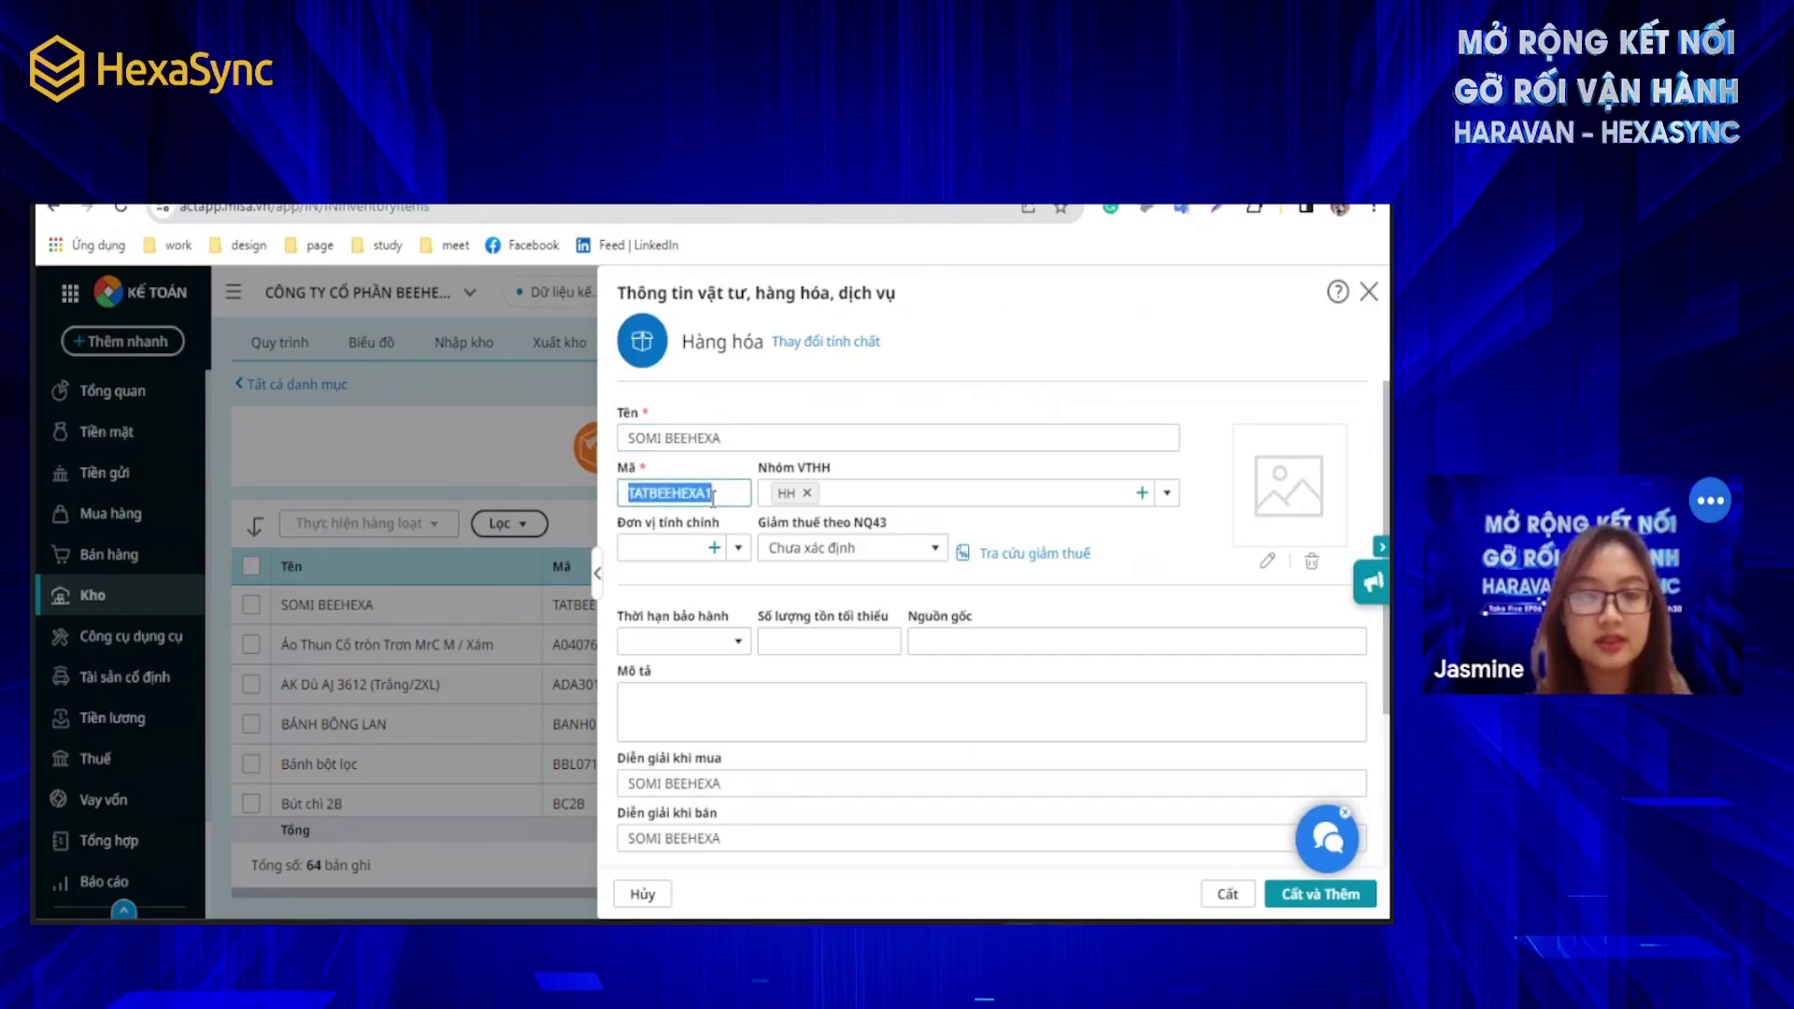
pyautogui.hotkey('ctrl', 'v')
pyautogui.moveTo(626, 493); pyautogui.dragTo(719, 491)
pyautogui.hotkey('ctrl', 'c')
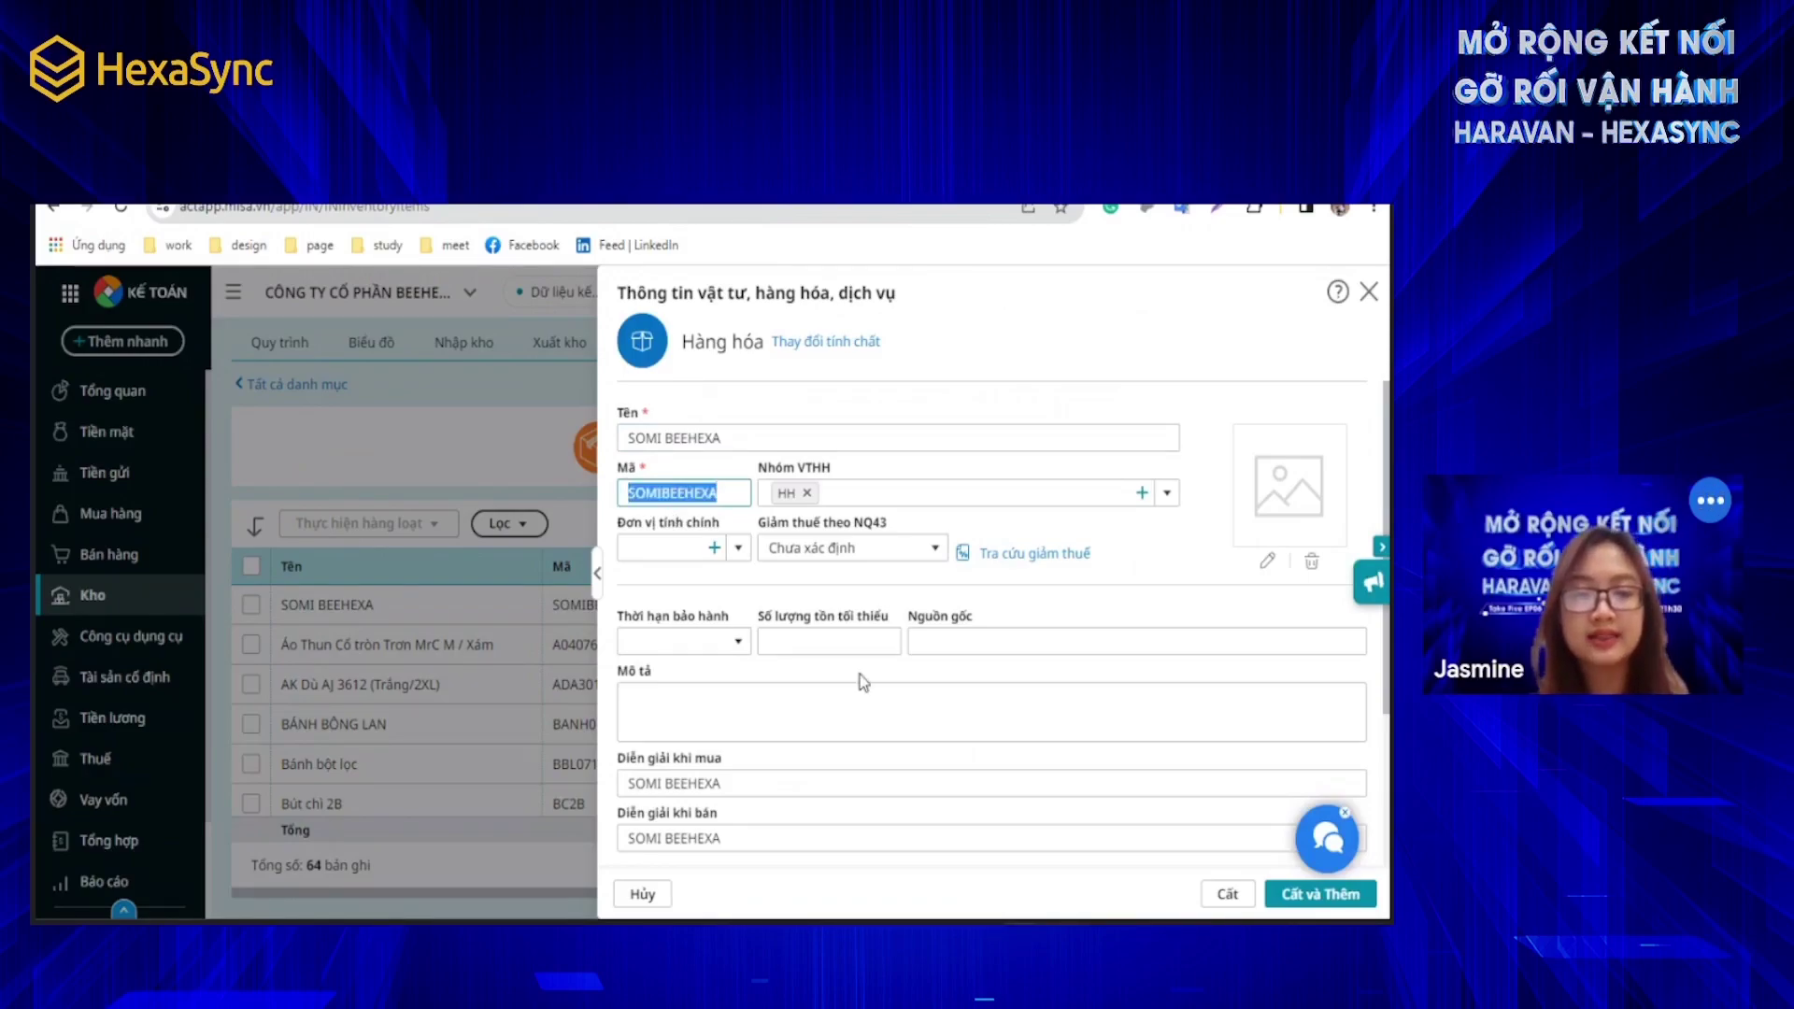
# Step: Set the item's Đơn giá bán to 200000 and save it with Cất
pyautogui.scroll(-3, 860, 674)
pyautogui.click(728, 673)
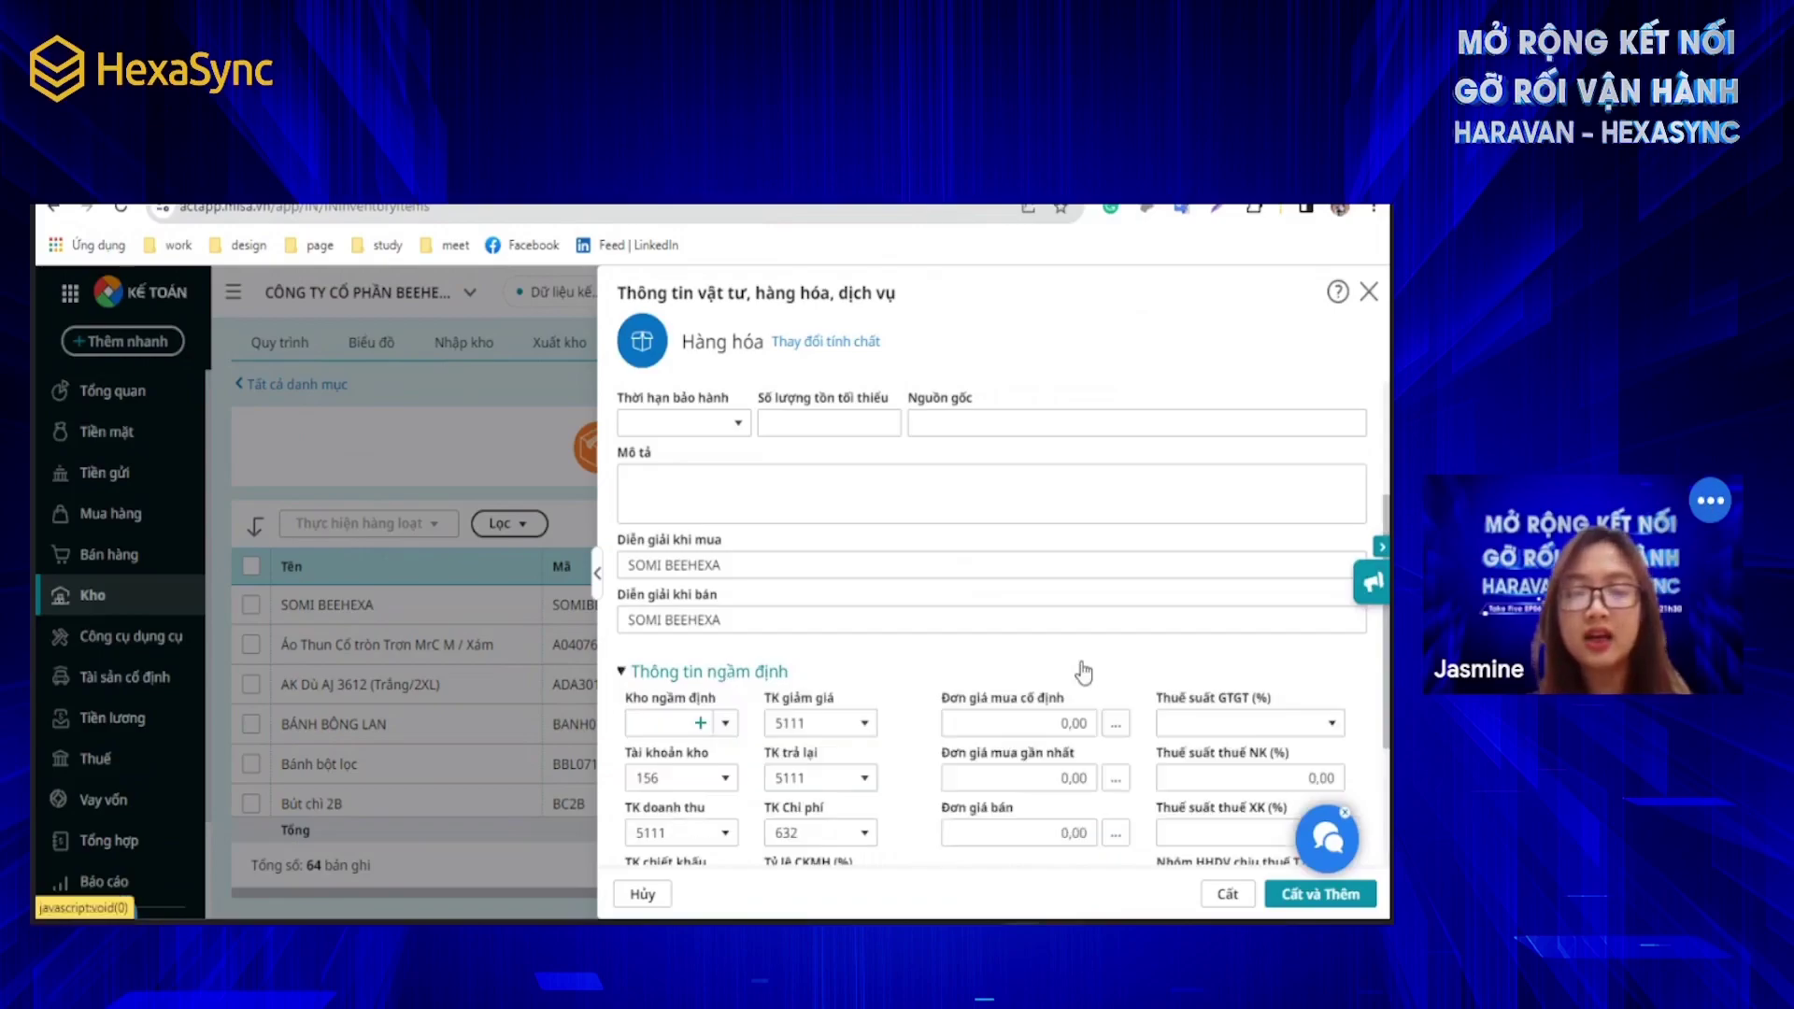
pyautogui.scroll(-3, 964, 634)
pyautogui.click(1090, 617)
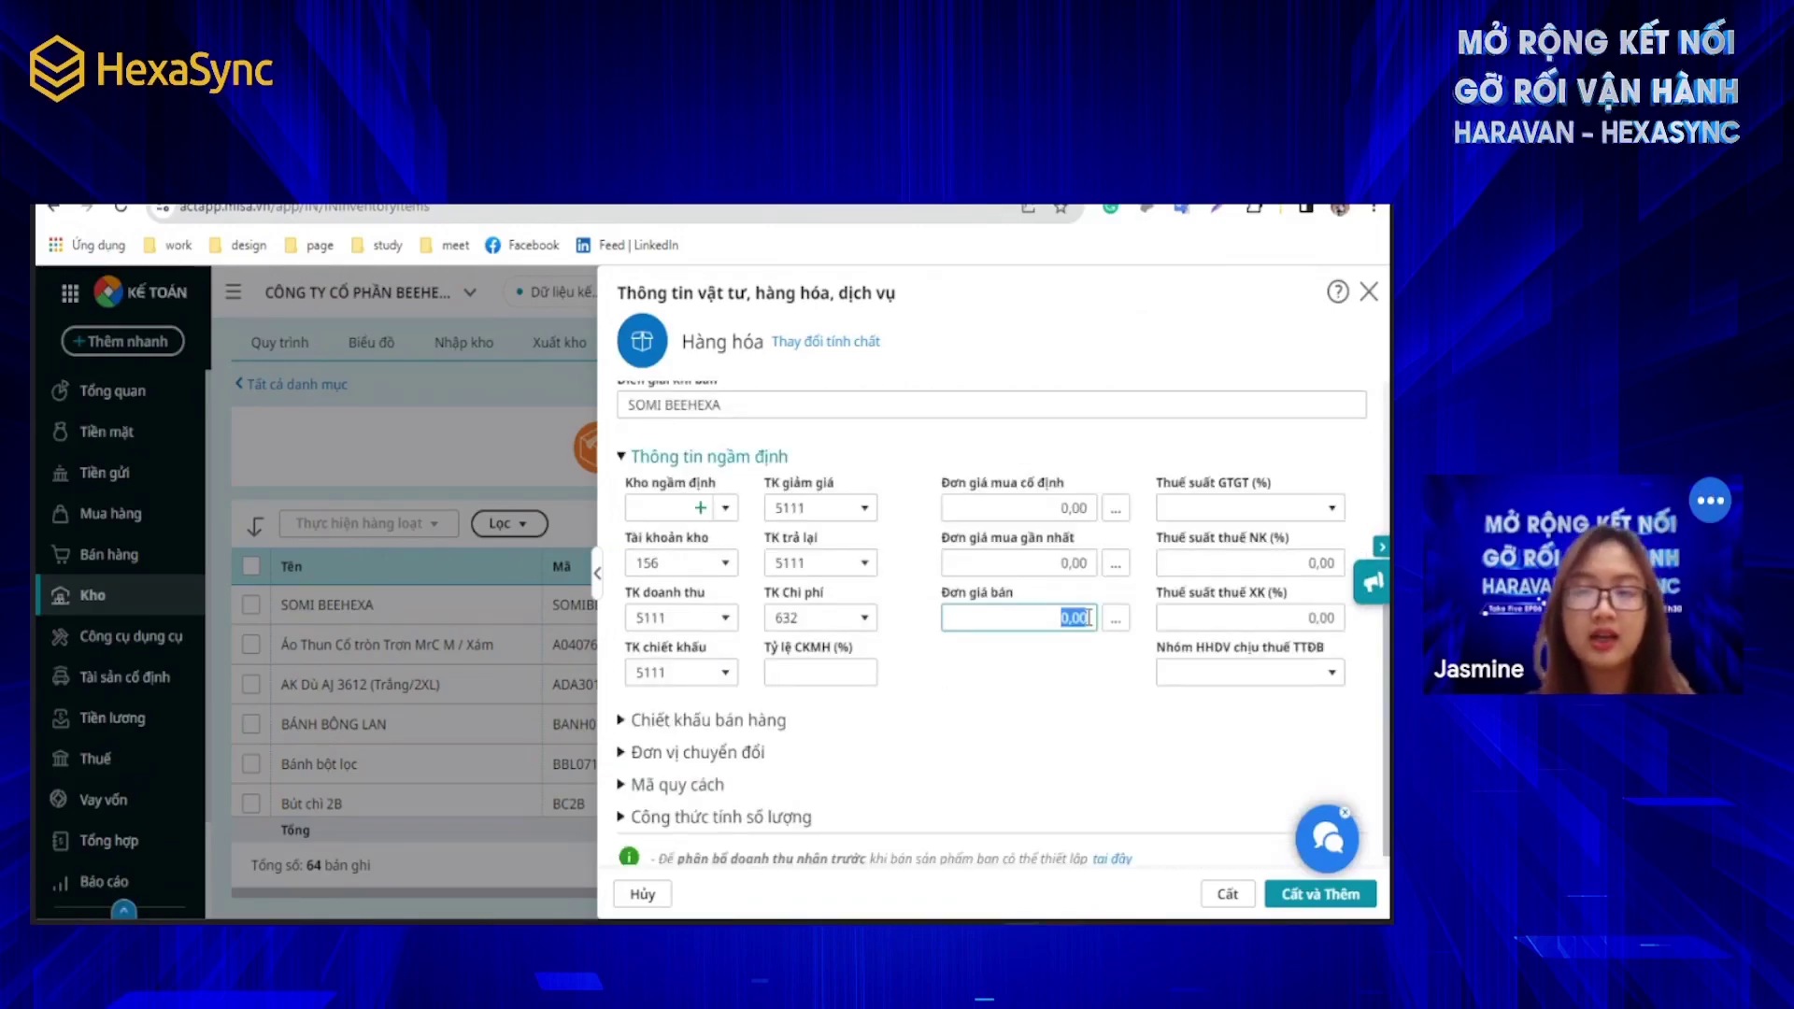
pyautogui.write('2000000')
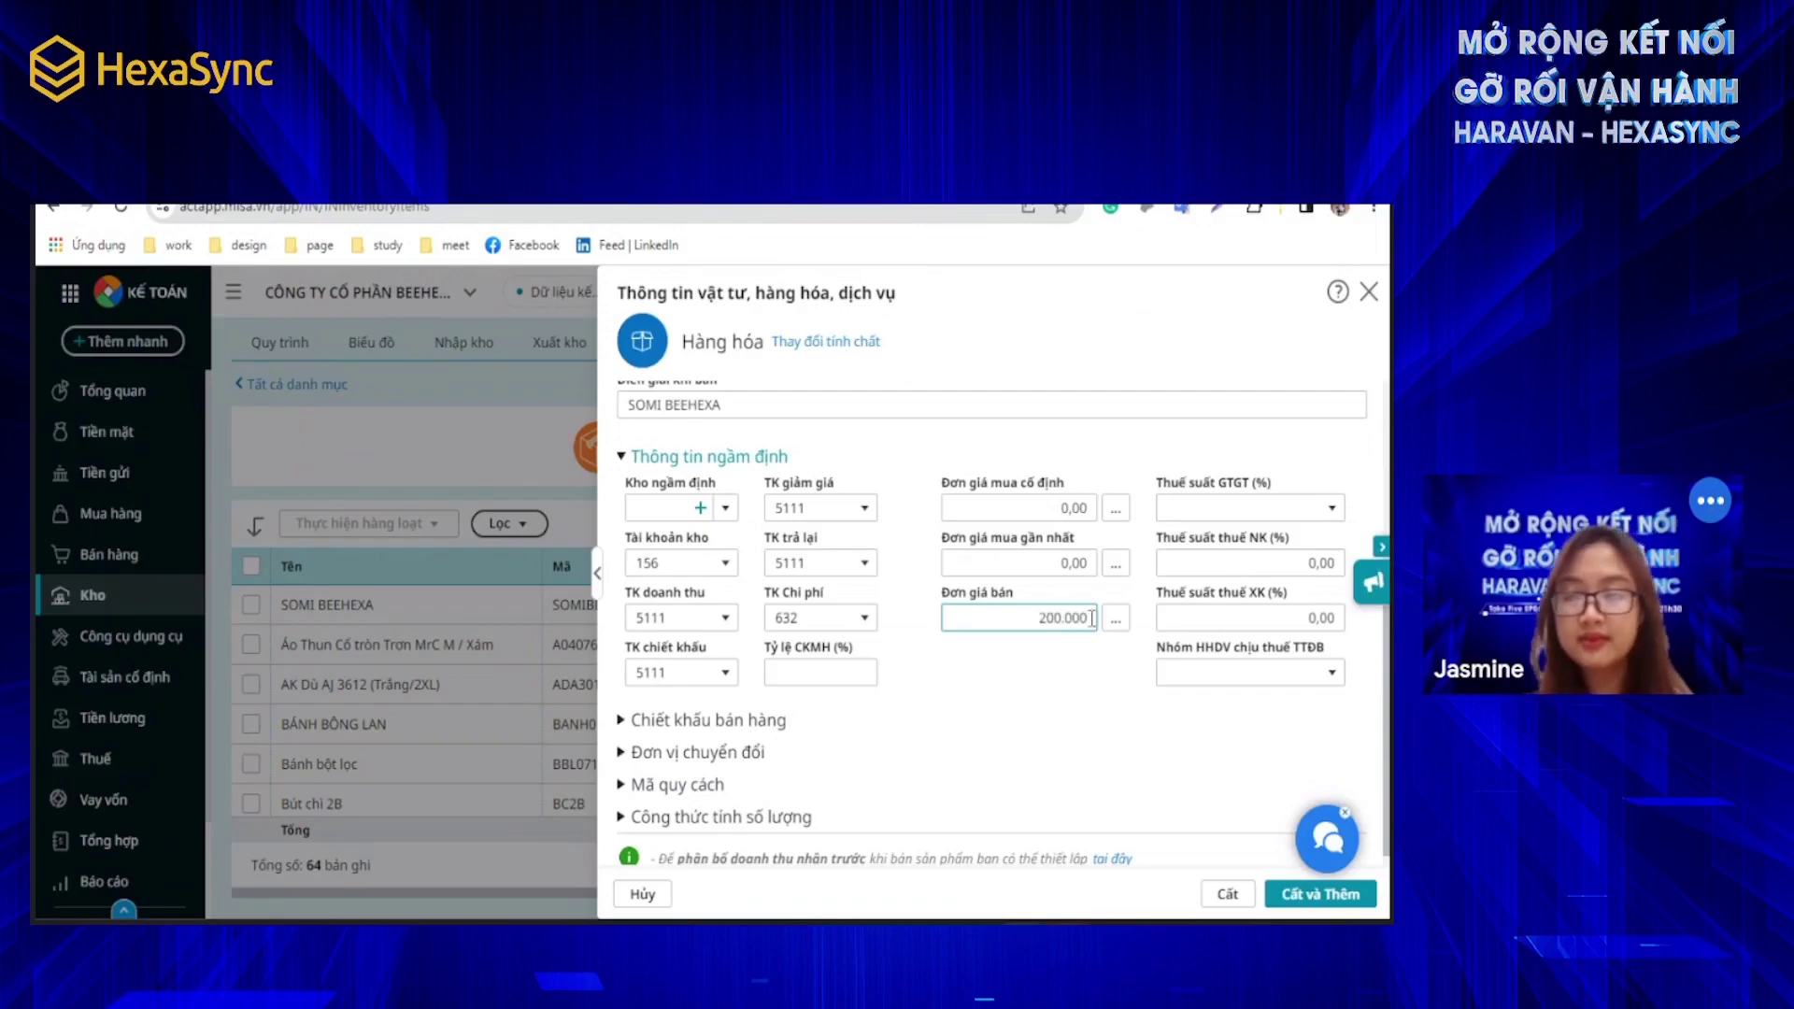
pyautogui.click(1226, 897)
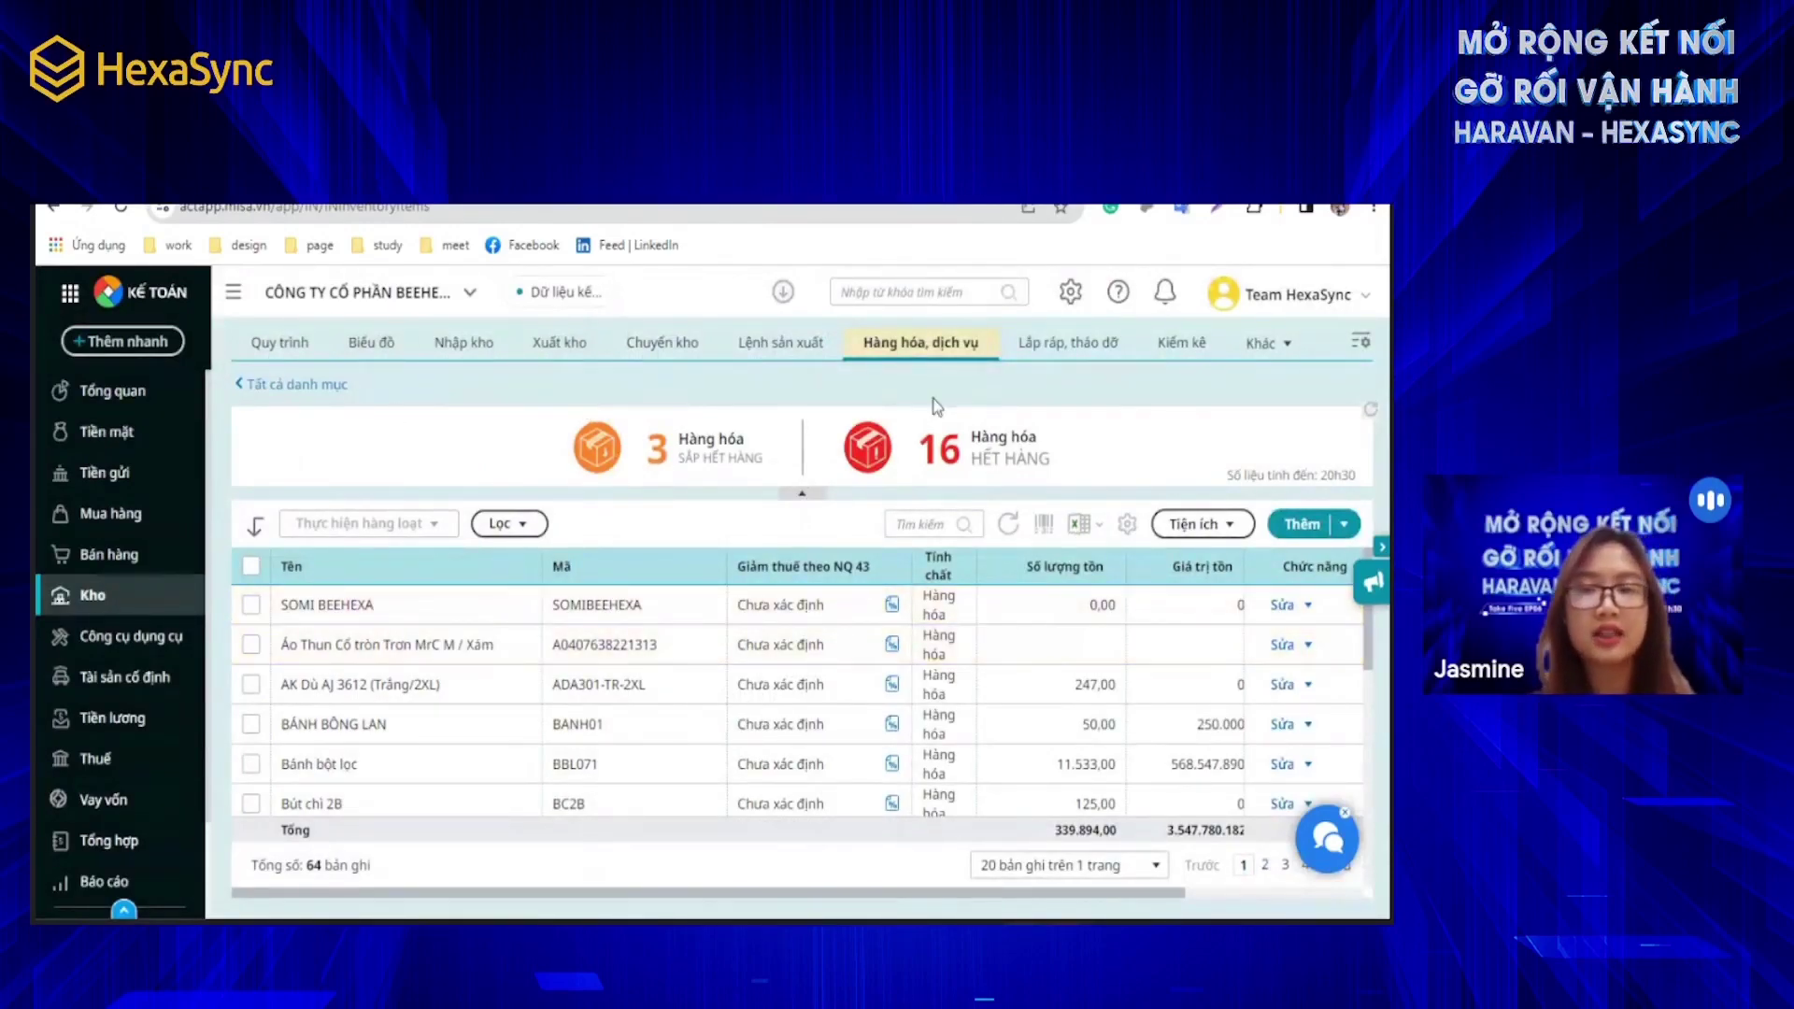
# Step: Start a new Nhập kho voucher for counterparty Beehexa Accountant and enter its address
pyautogui.click(476, 351)
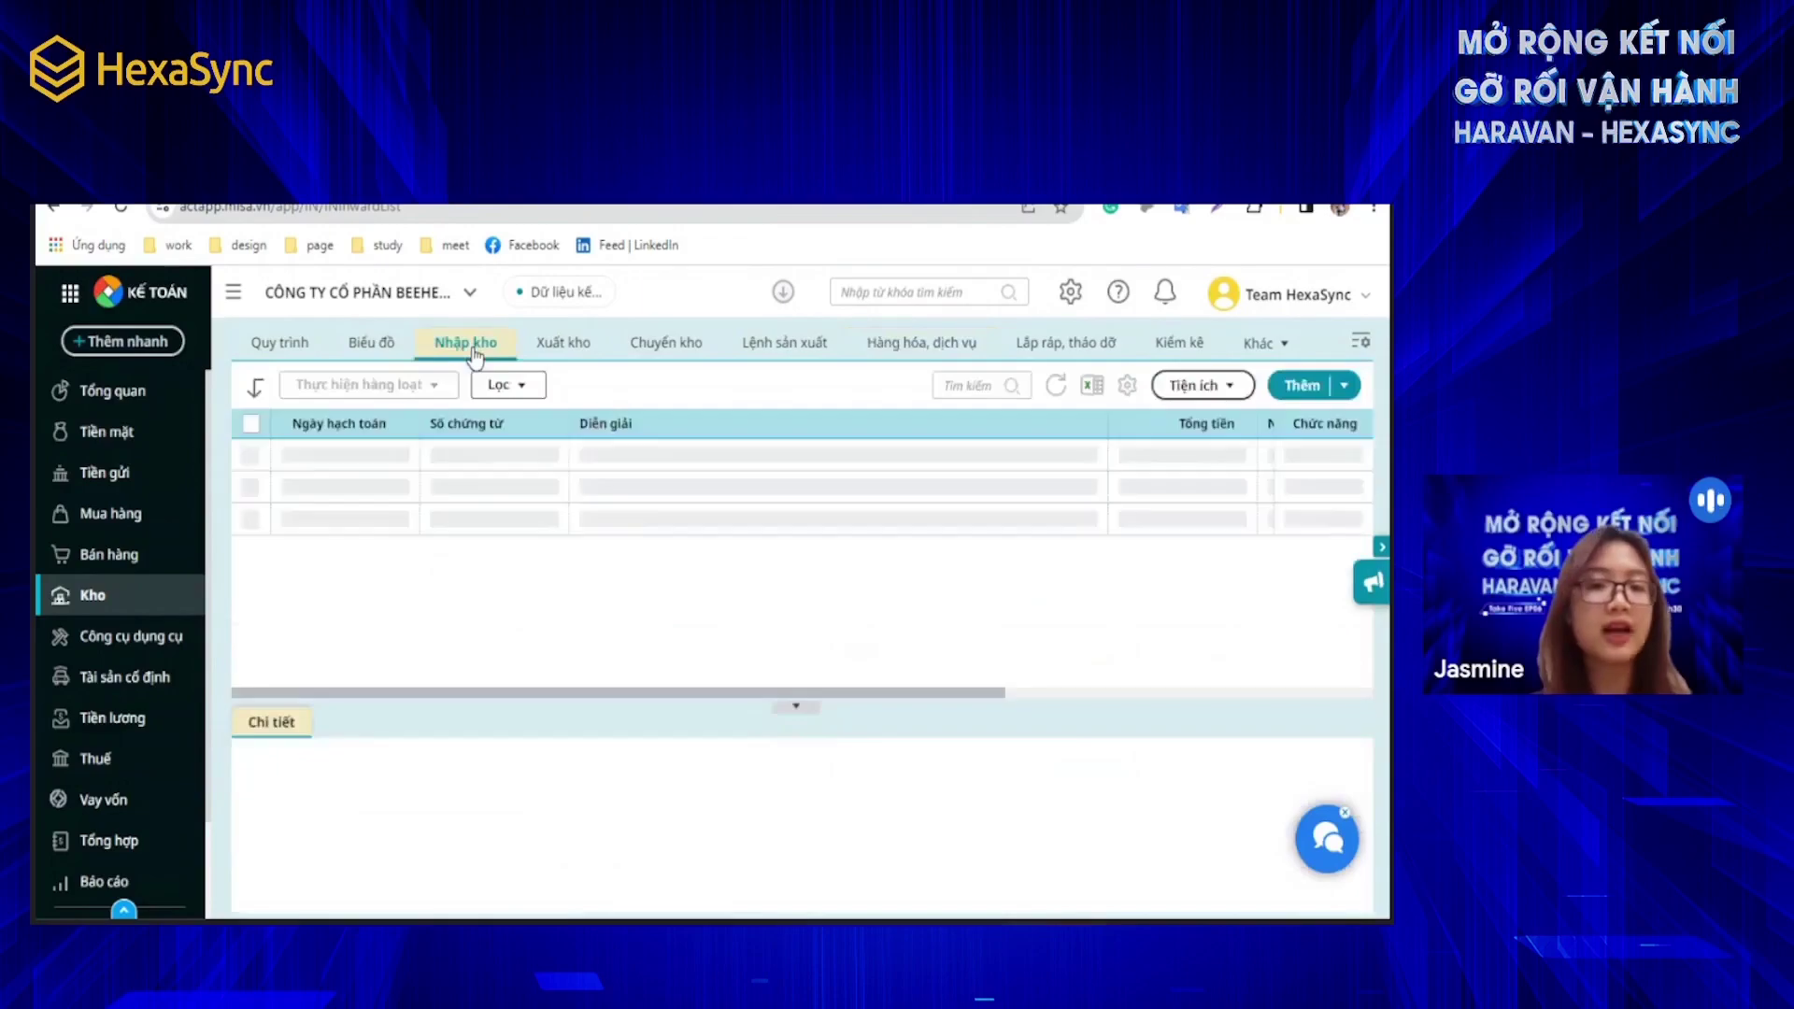
pyautogui.click(1313, 391)
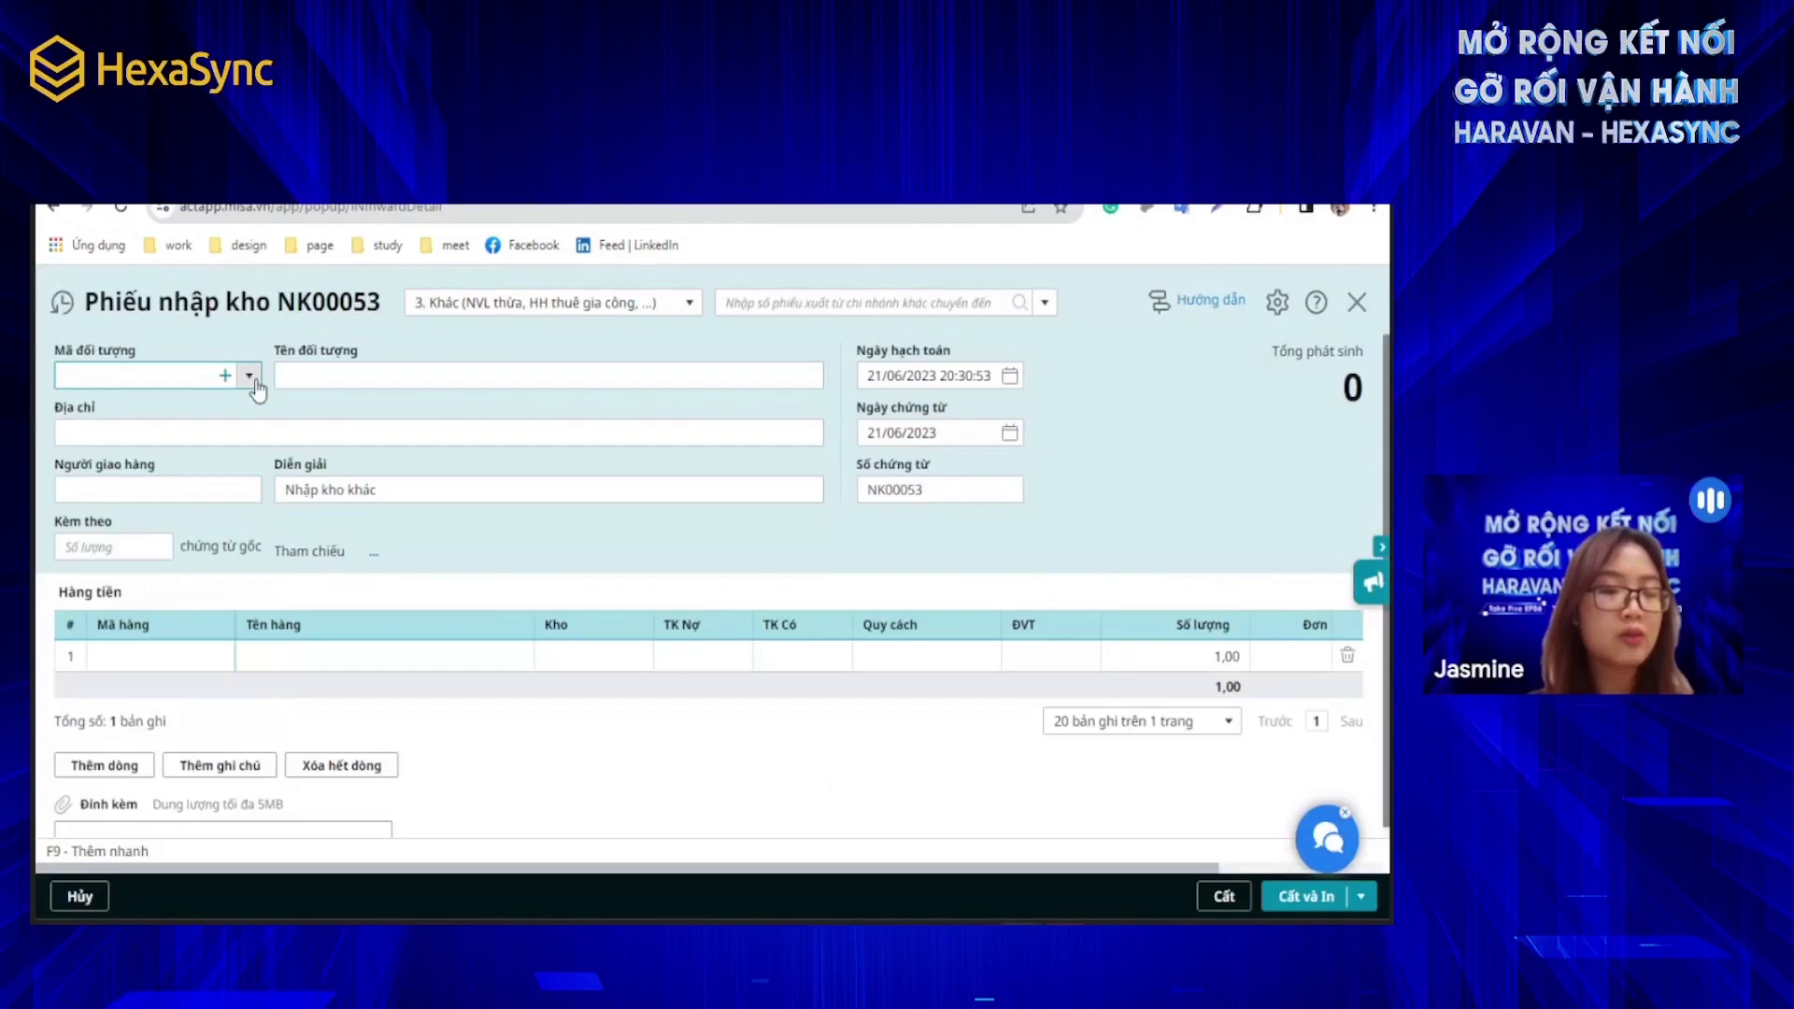
pyautogui.click(250, 375)
pyautogui.scroll(-1, 245, 517)
pyautogui.scroll(-5, 246, 517)
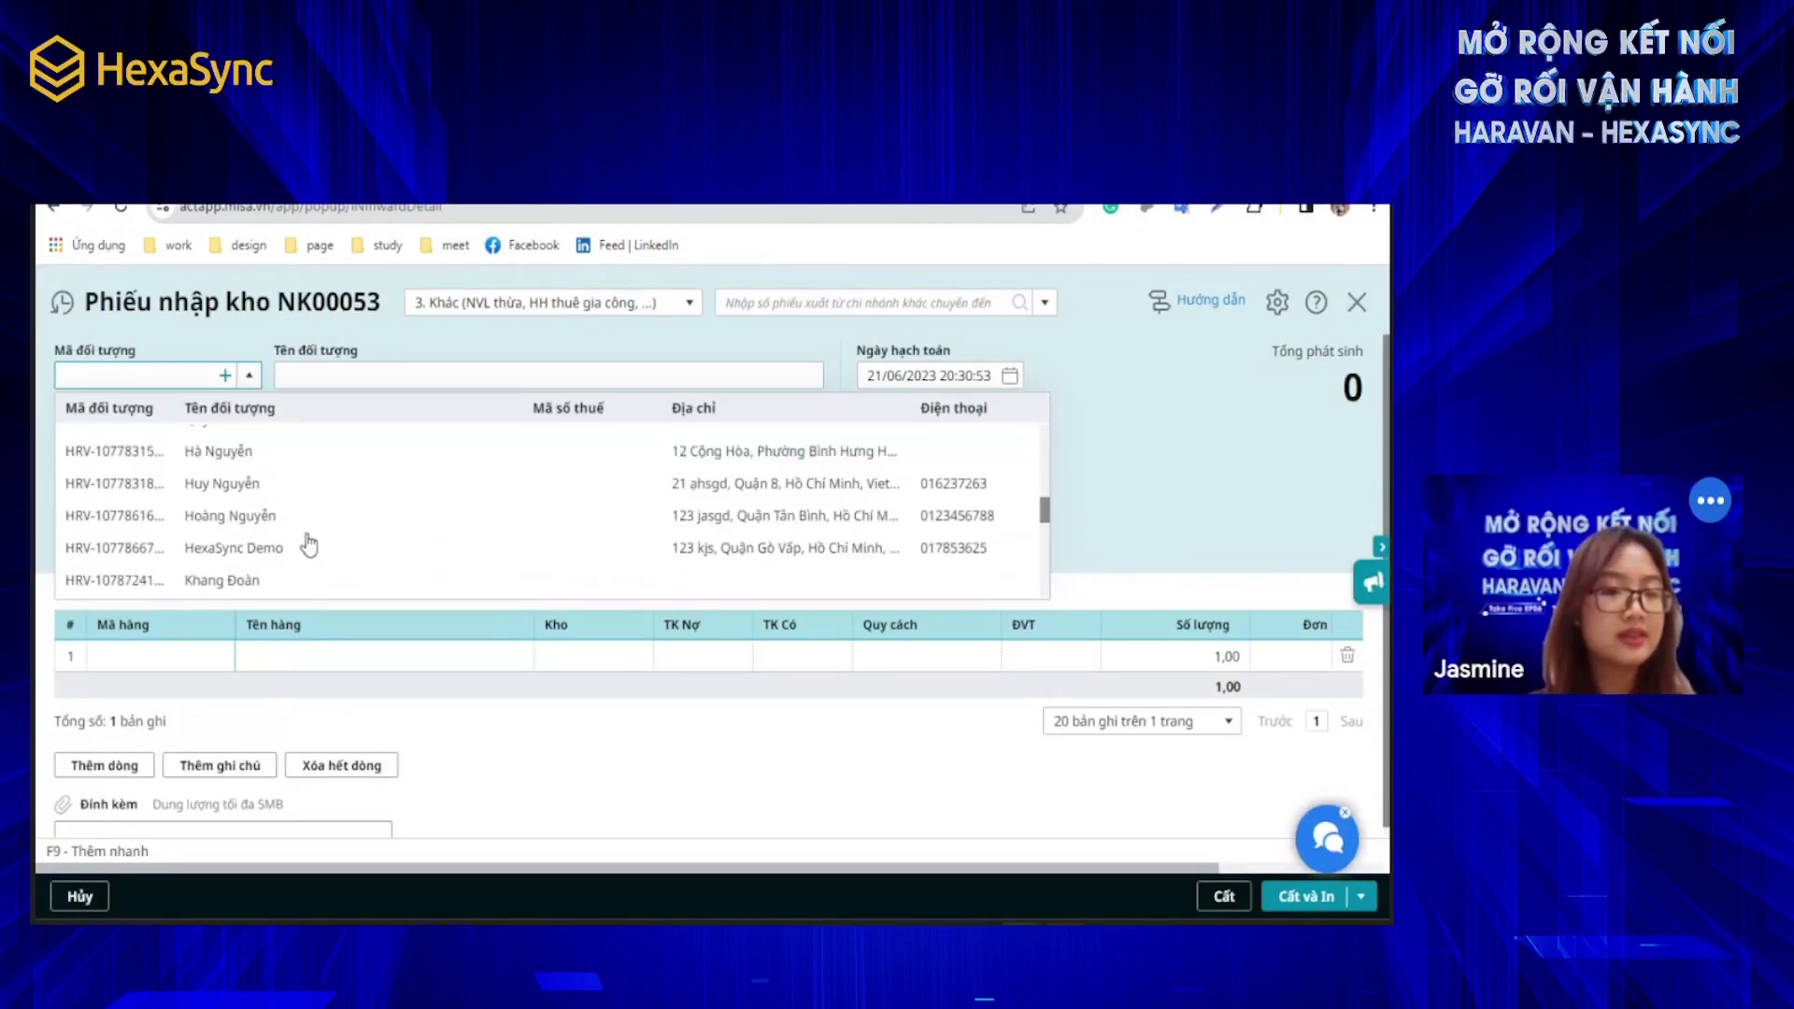
pyautogui.scroll(-5, 309, 544)
pyautogui.click(301, 538)
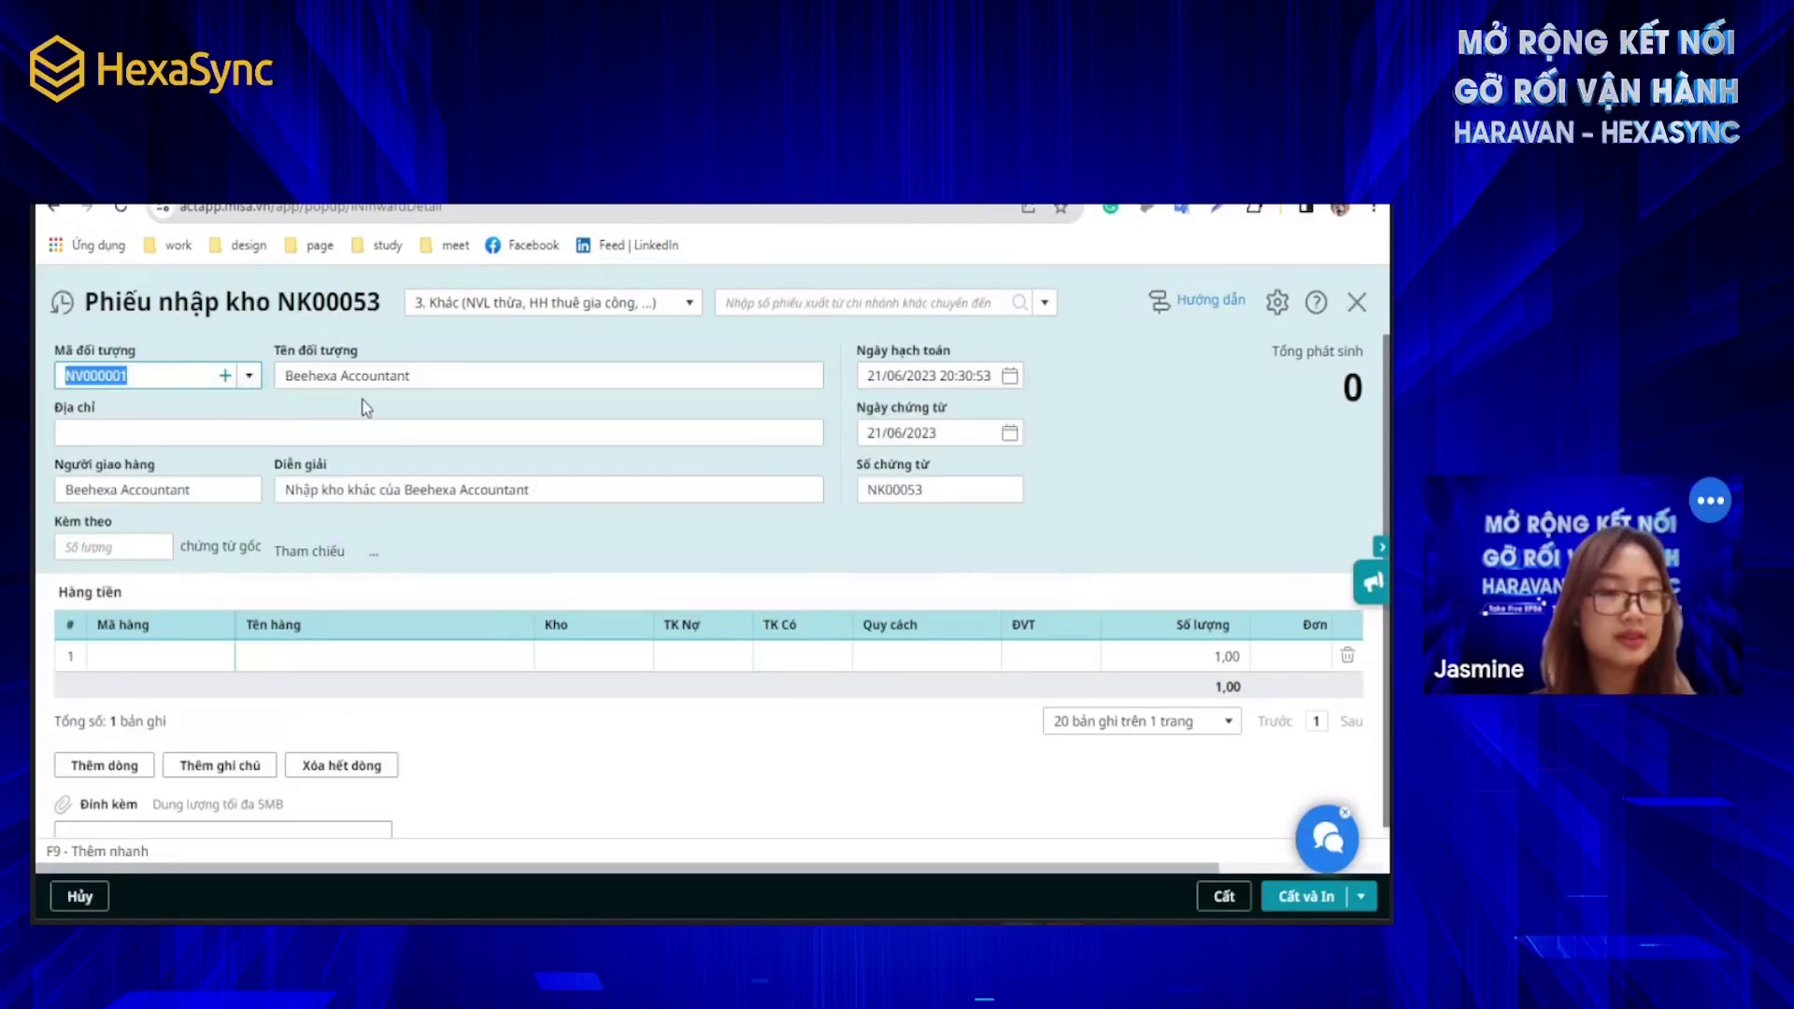
pyautogui.click(156, 435)
pyautogui.write('20 Le')
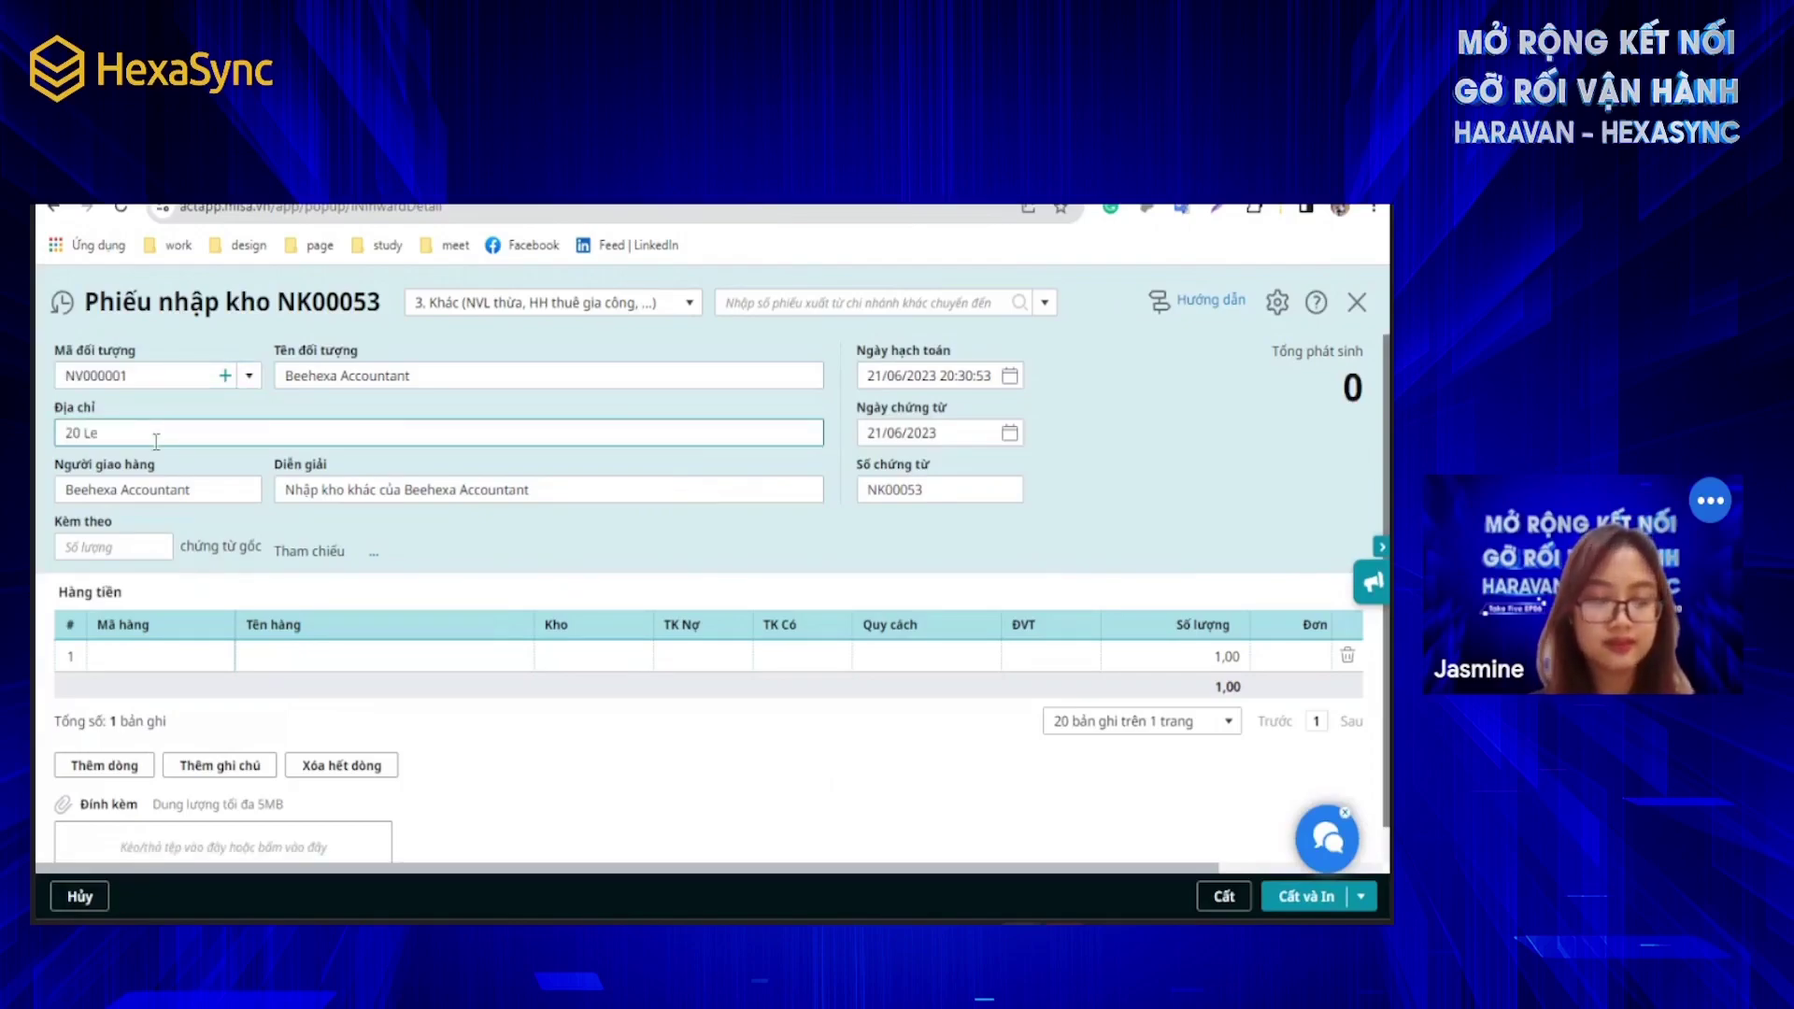
pyautogui.write(' Loi, Hue')
# Step: Add SOMI BEEHEXA in row 1, received into warehouse HCMKHO001
pyautogui.click(150, 655)
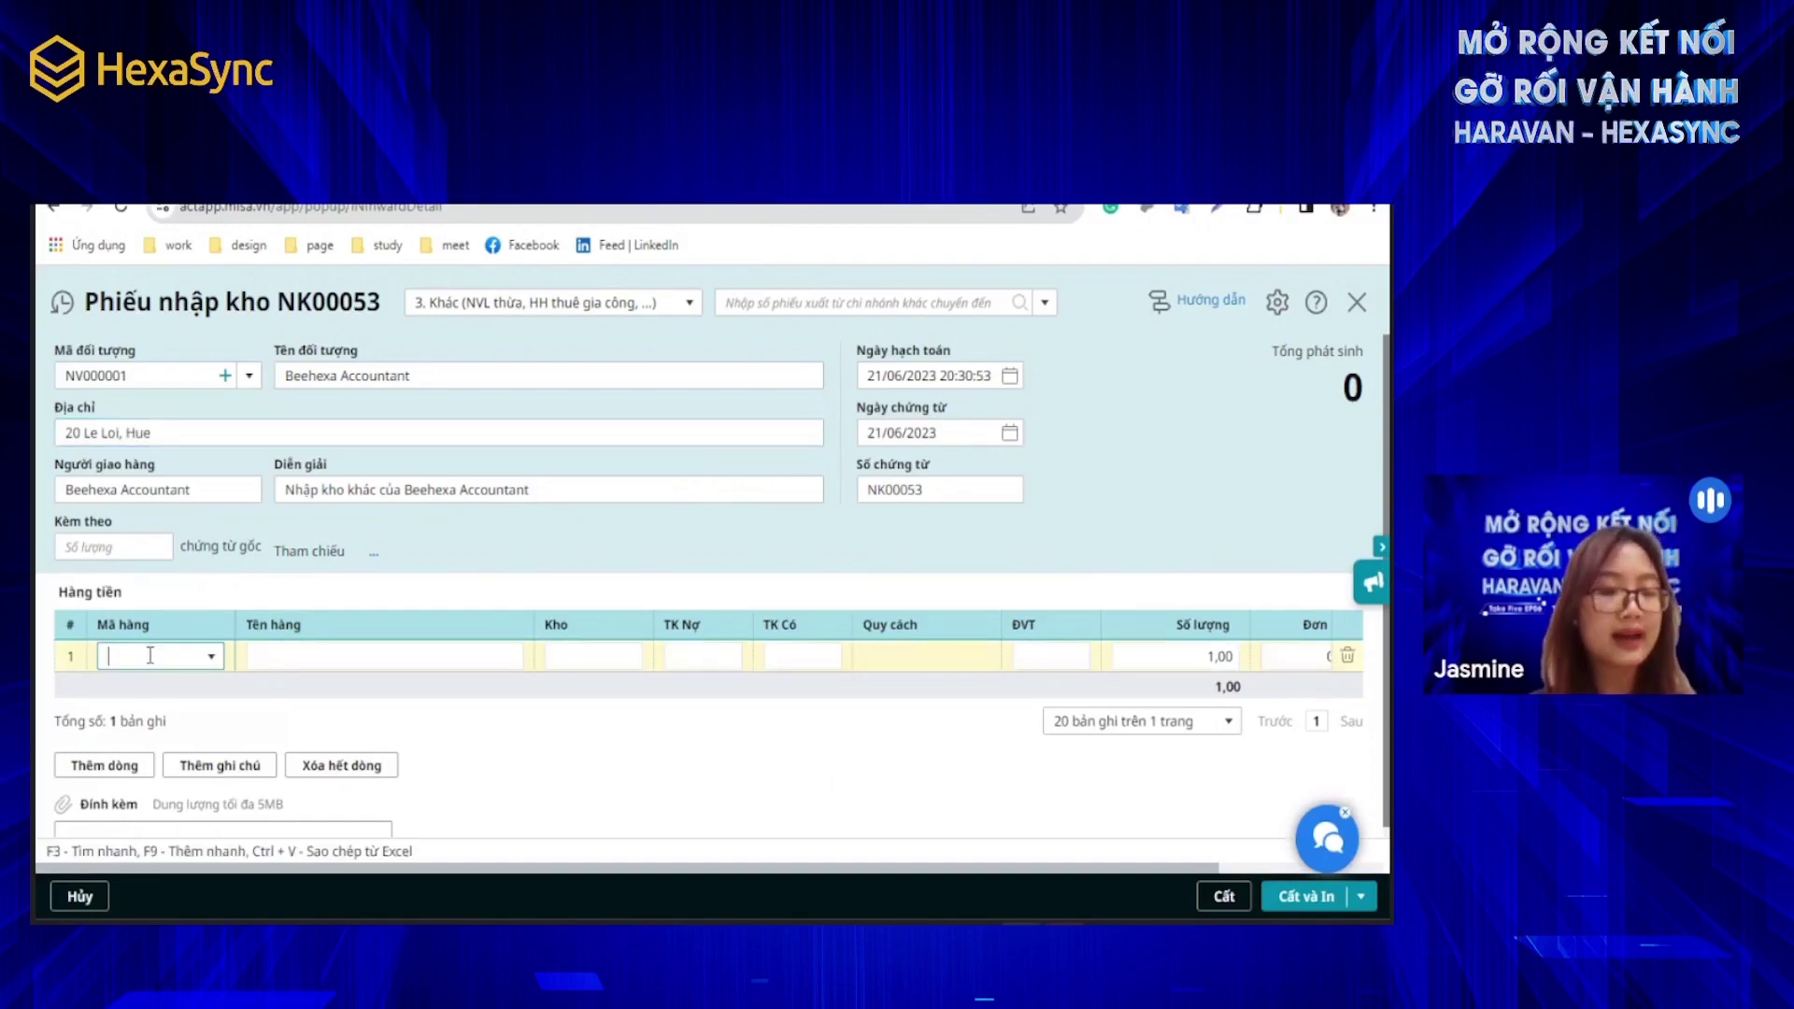
pyautogui.hotkey('ctrl', 'v')
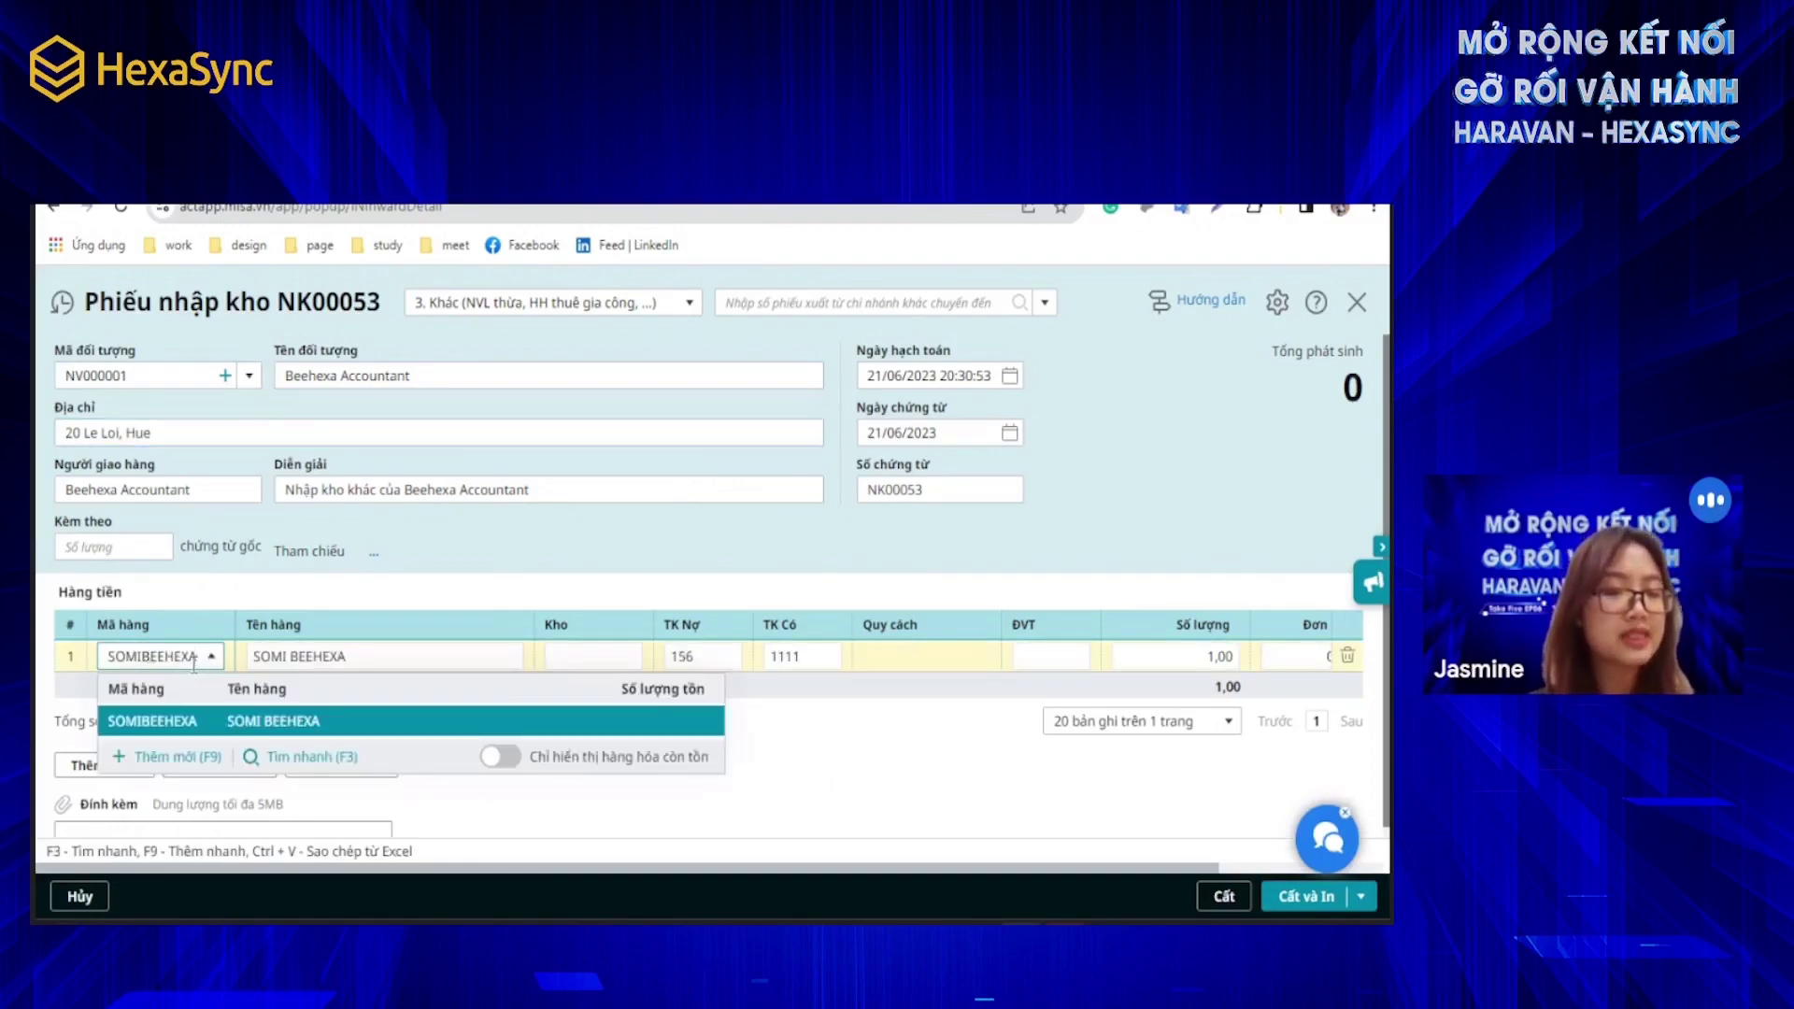
pyautogui.click(259, 724)
pyautogui.hotkey('ctrl', 'c')
pyautogui.click(573, 657)
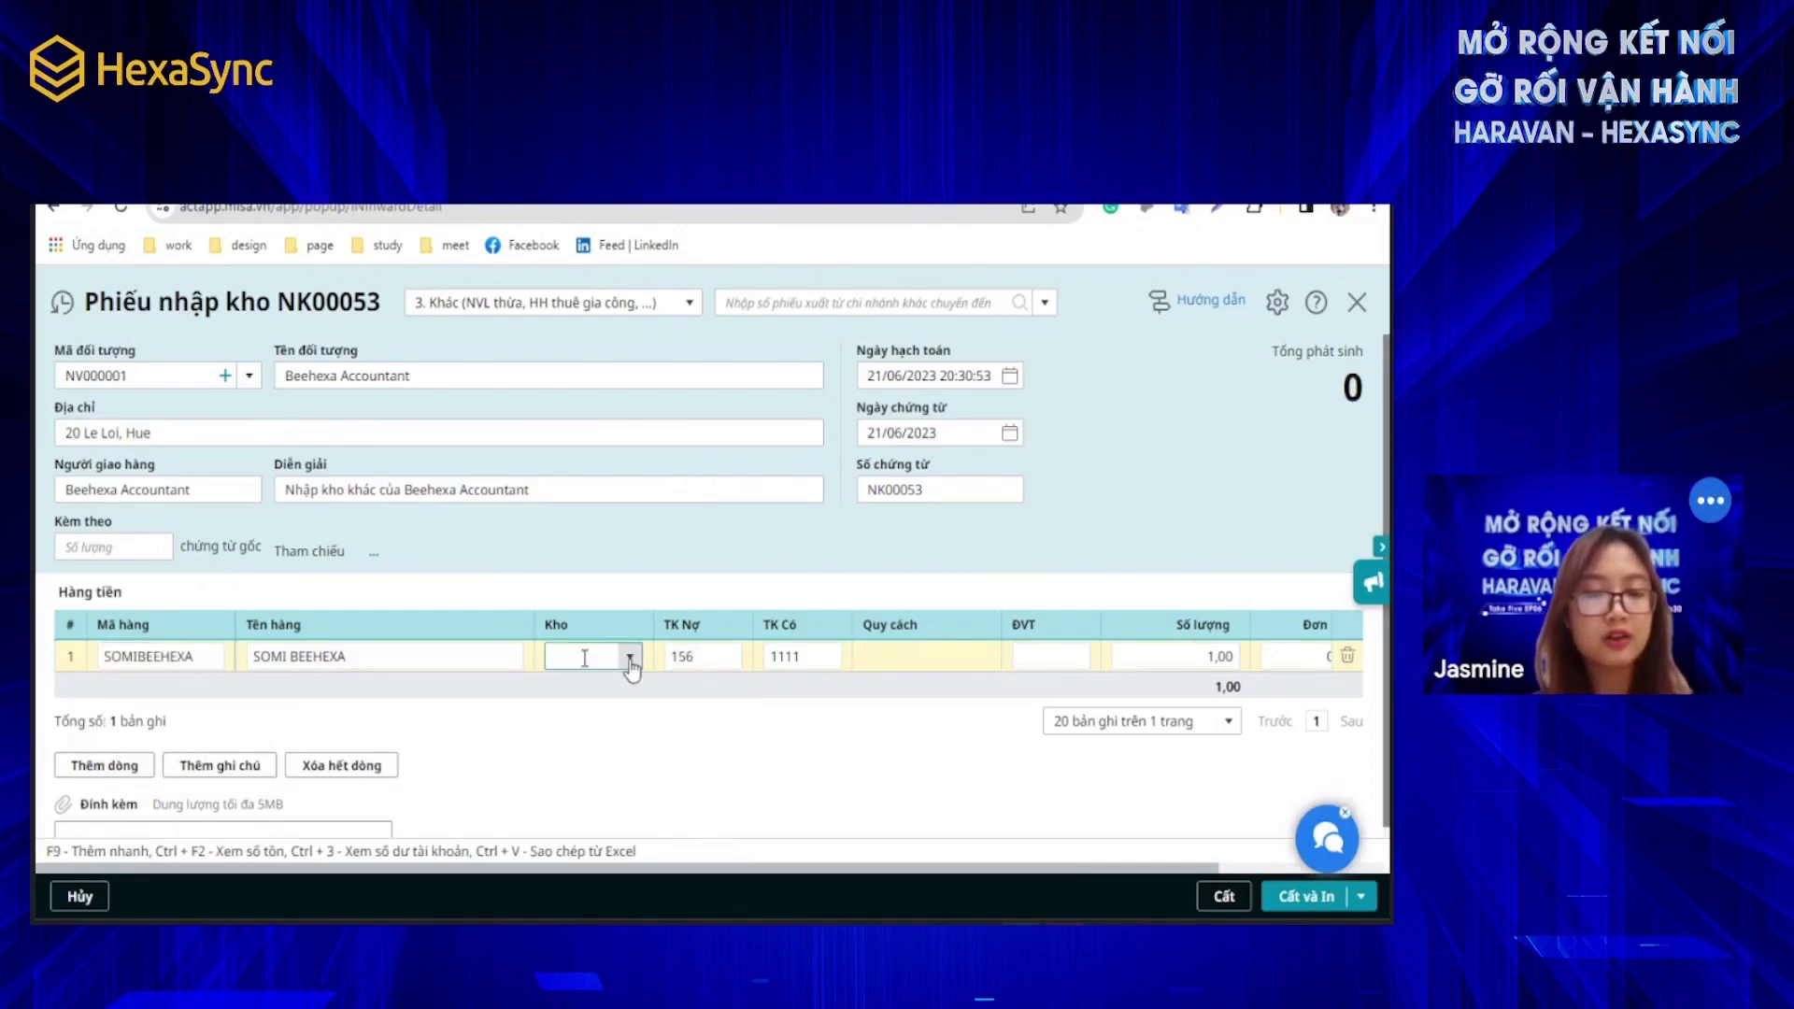
pyautogui.click(617, 721)
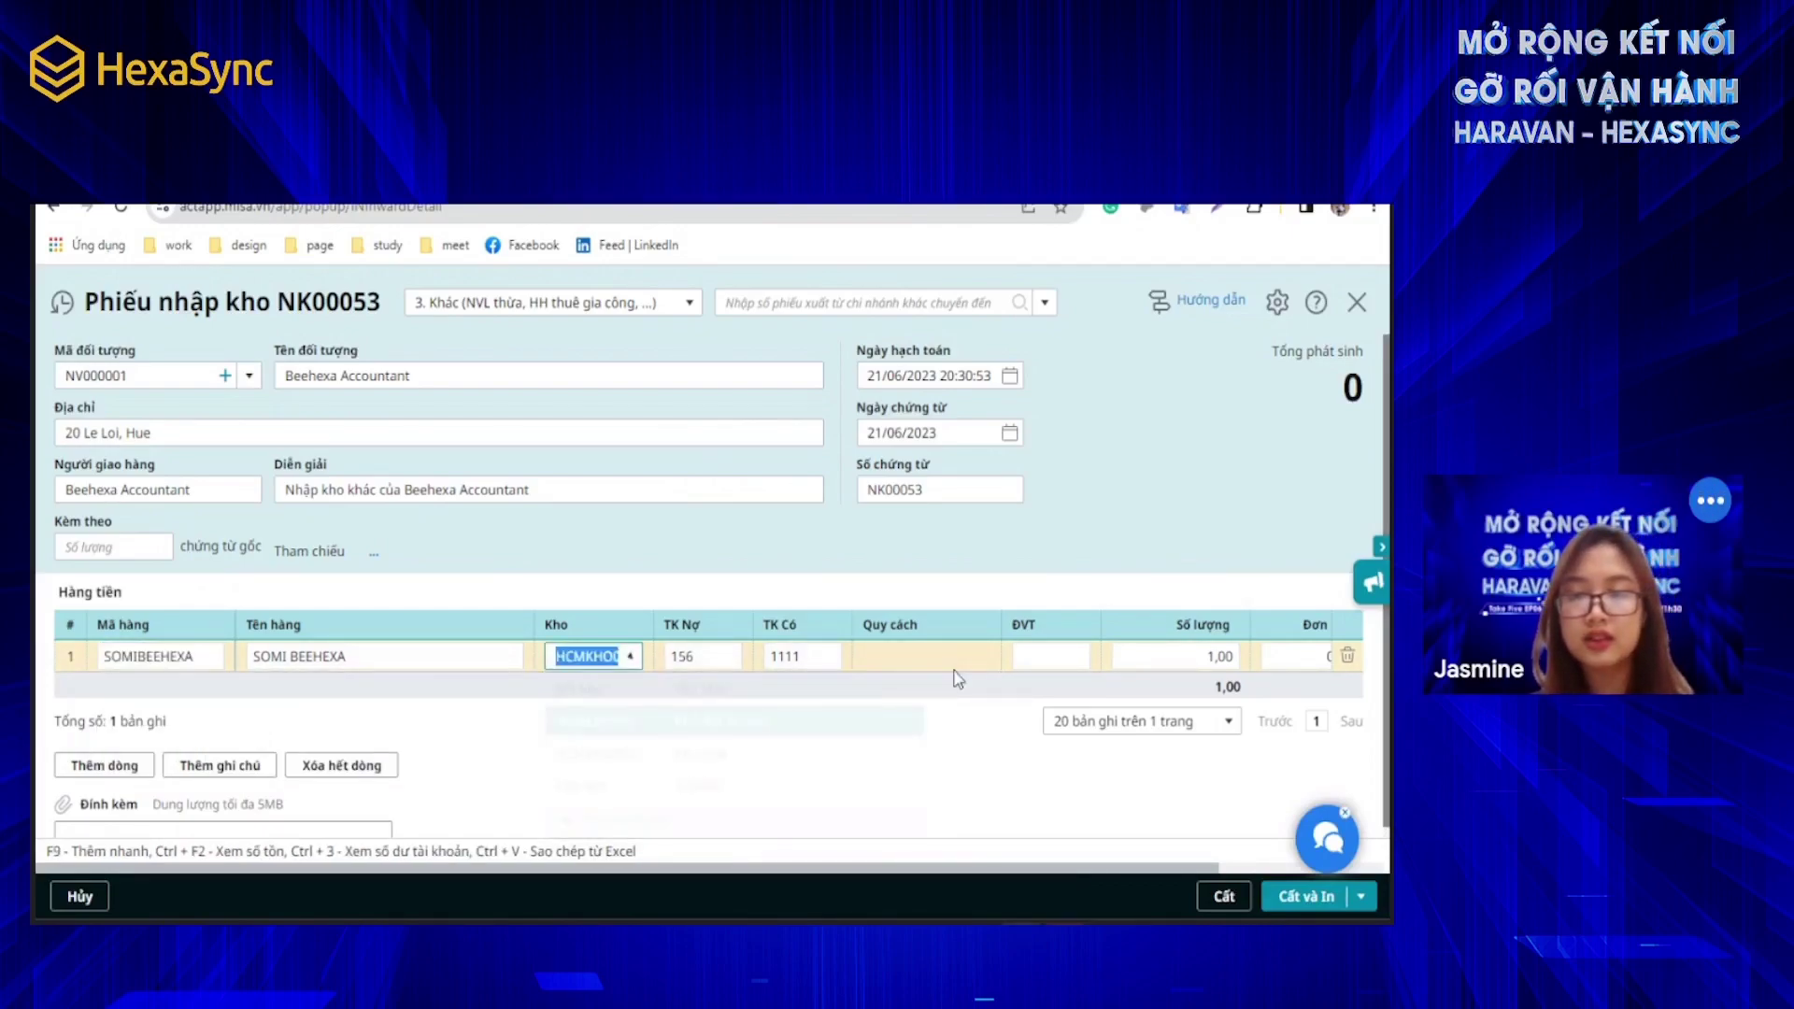
# Step: Enter quantity 50 and unit price 200.000 for row 1, then save with Cất
pyautogui.hscroll(3, 1187, 662)
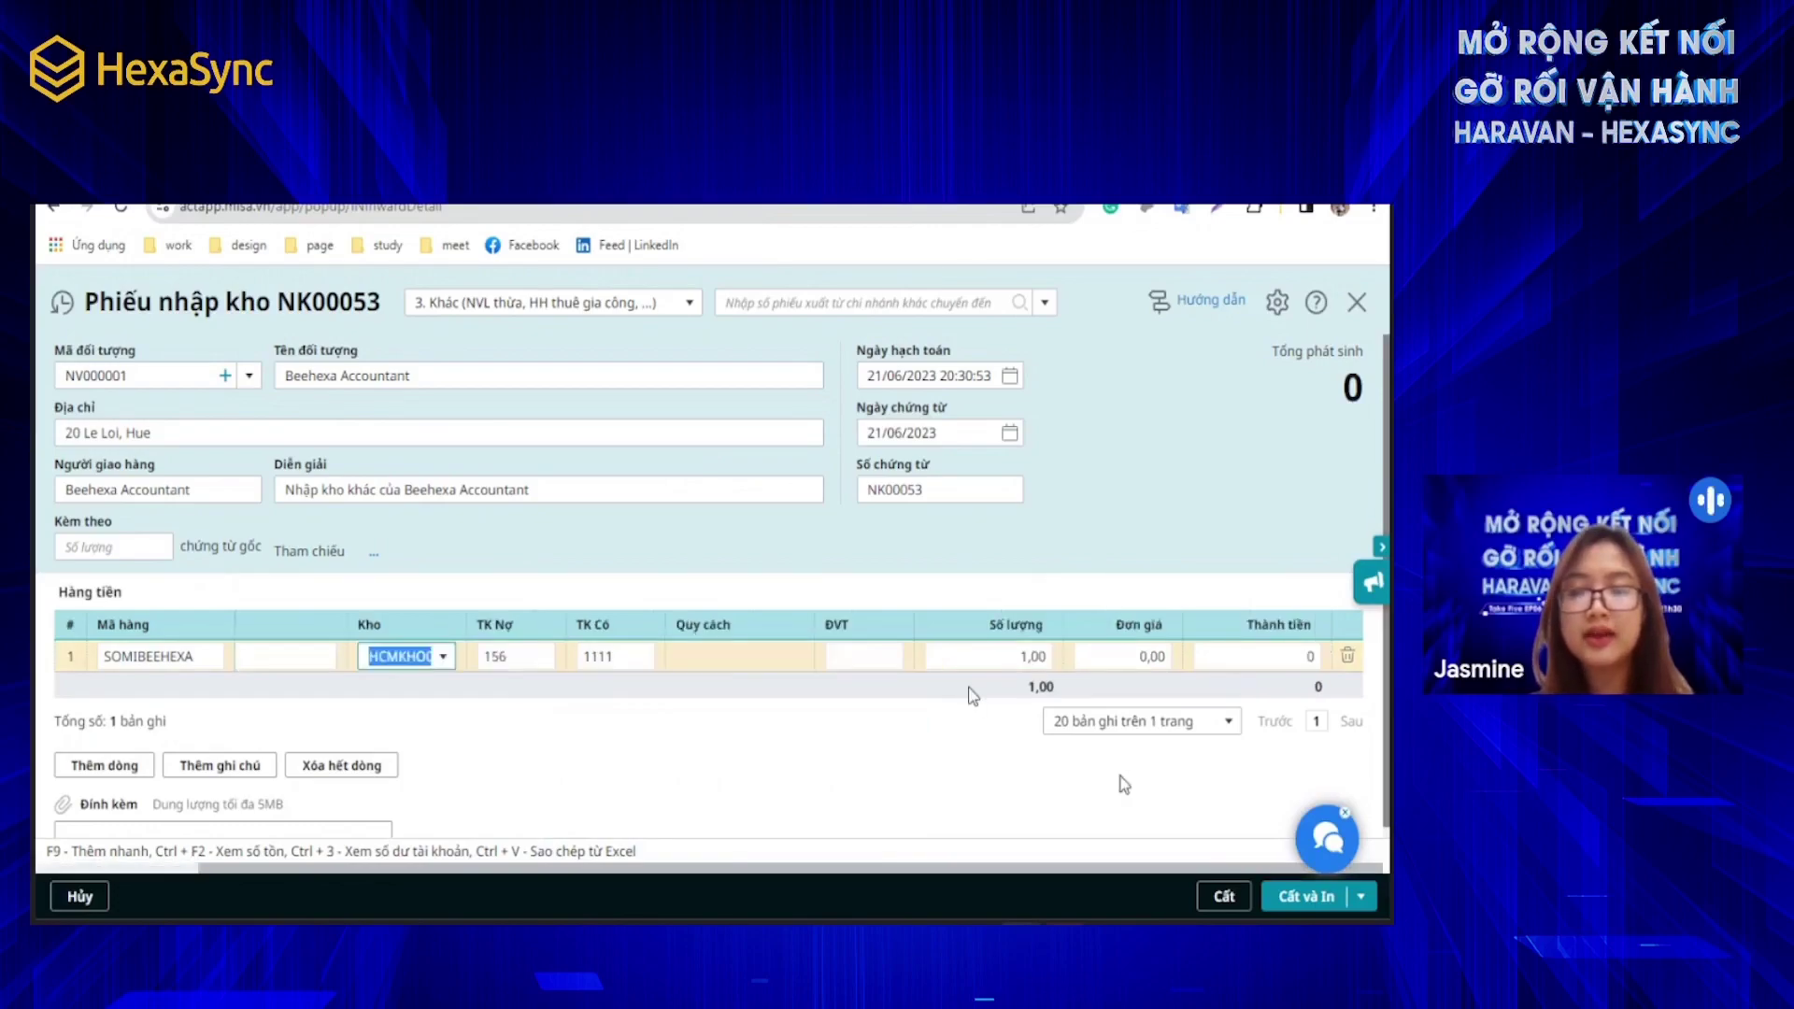
pyautogui.click(1019, 657)
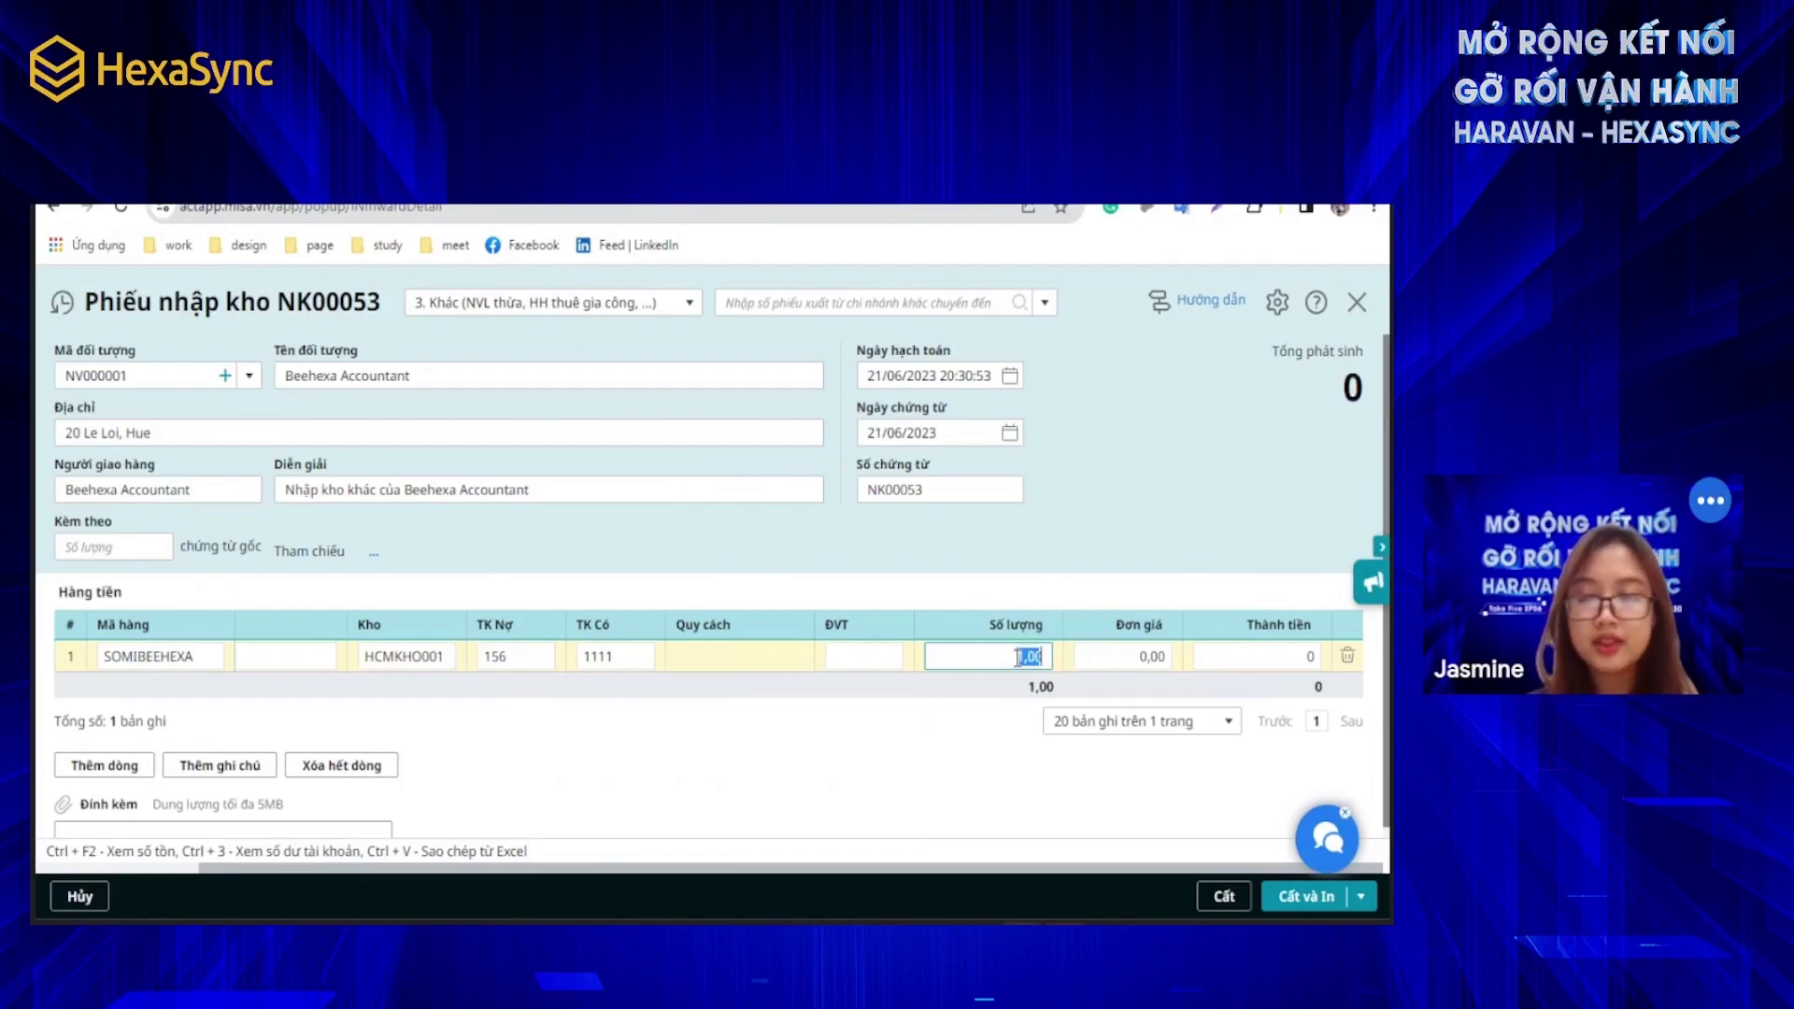
pyautogui.write('50')
pyautogui.click(1162, 656)
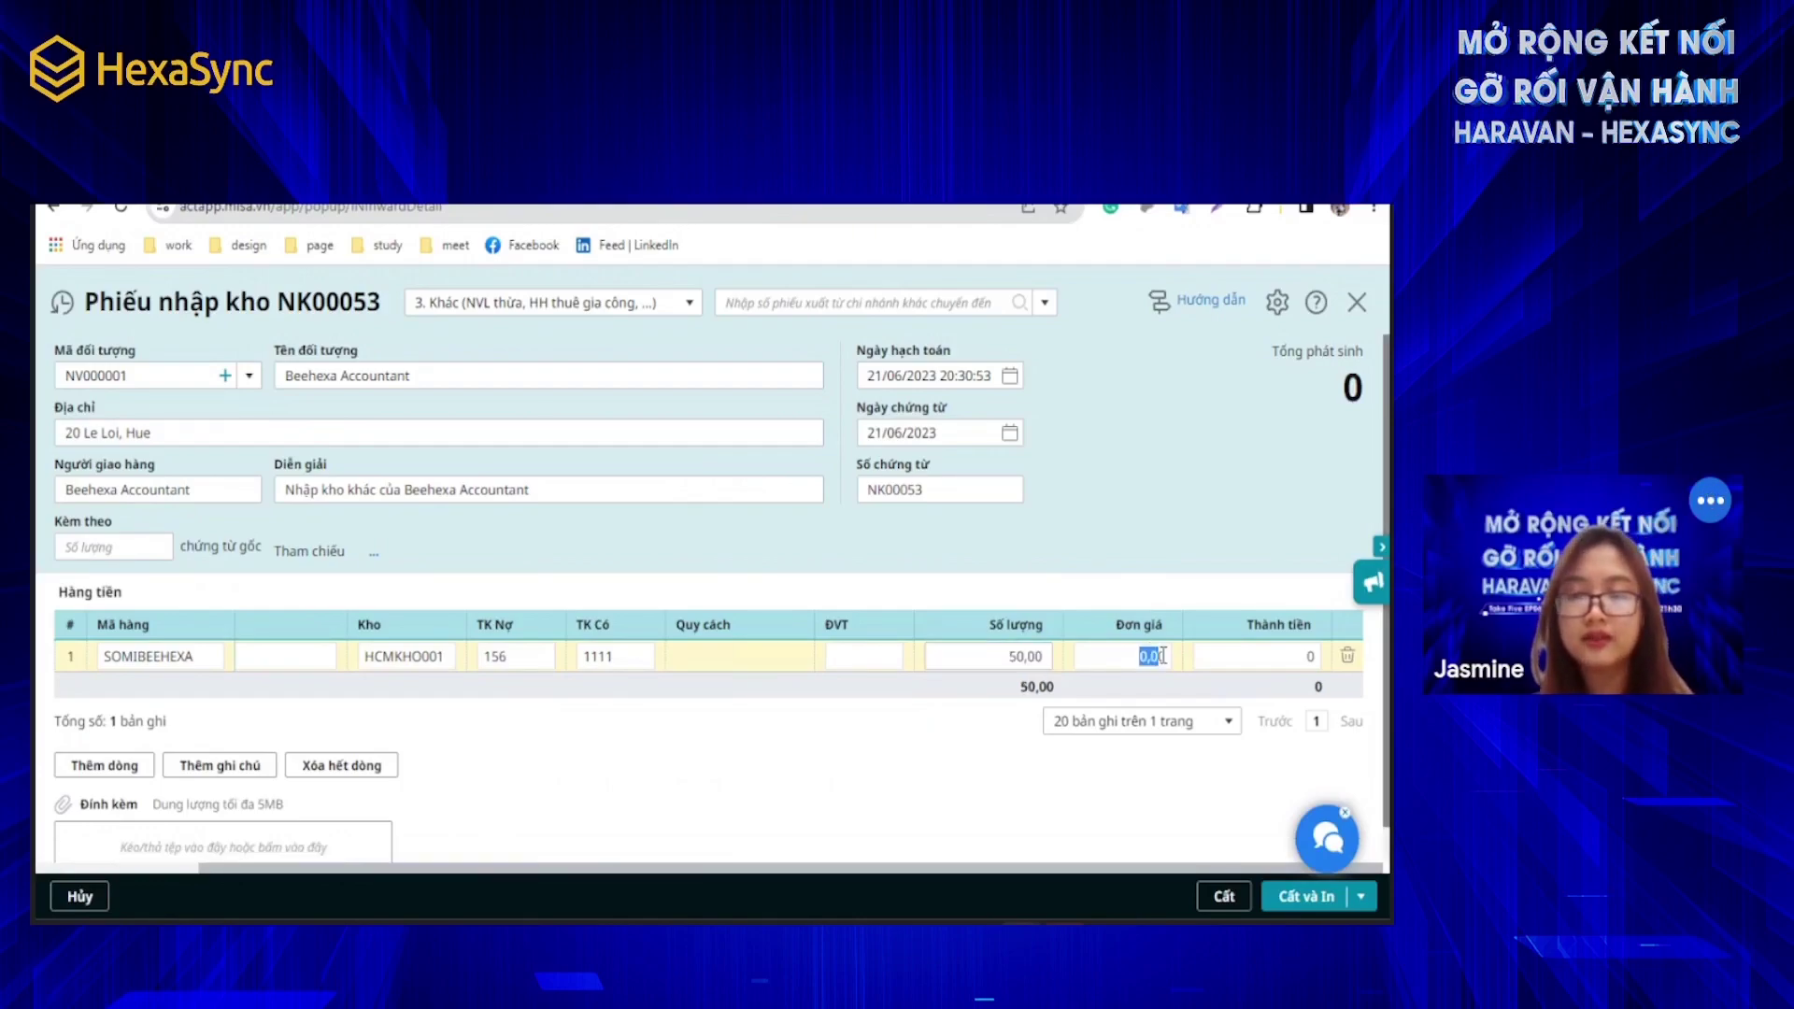
pyautogui.write('200.00')
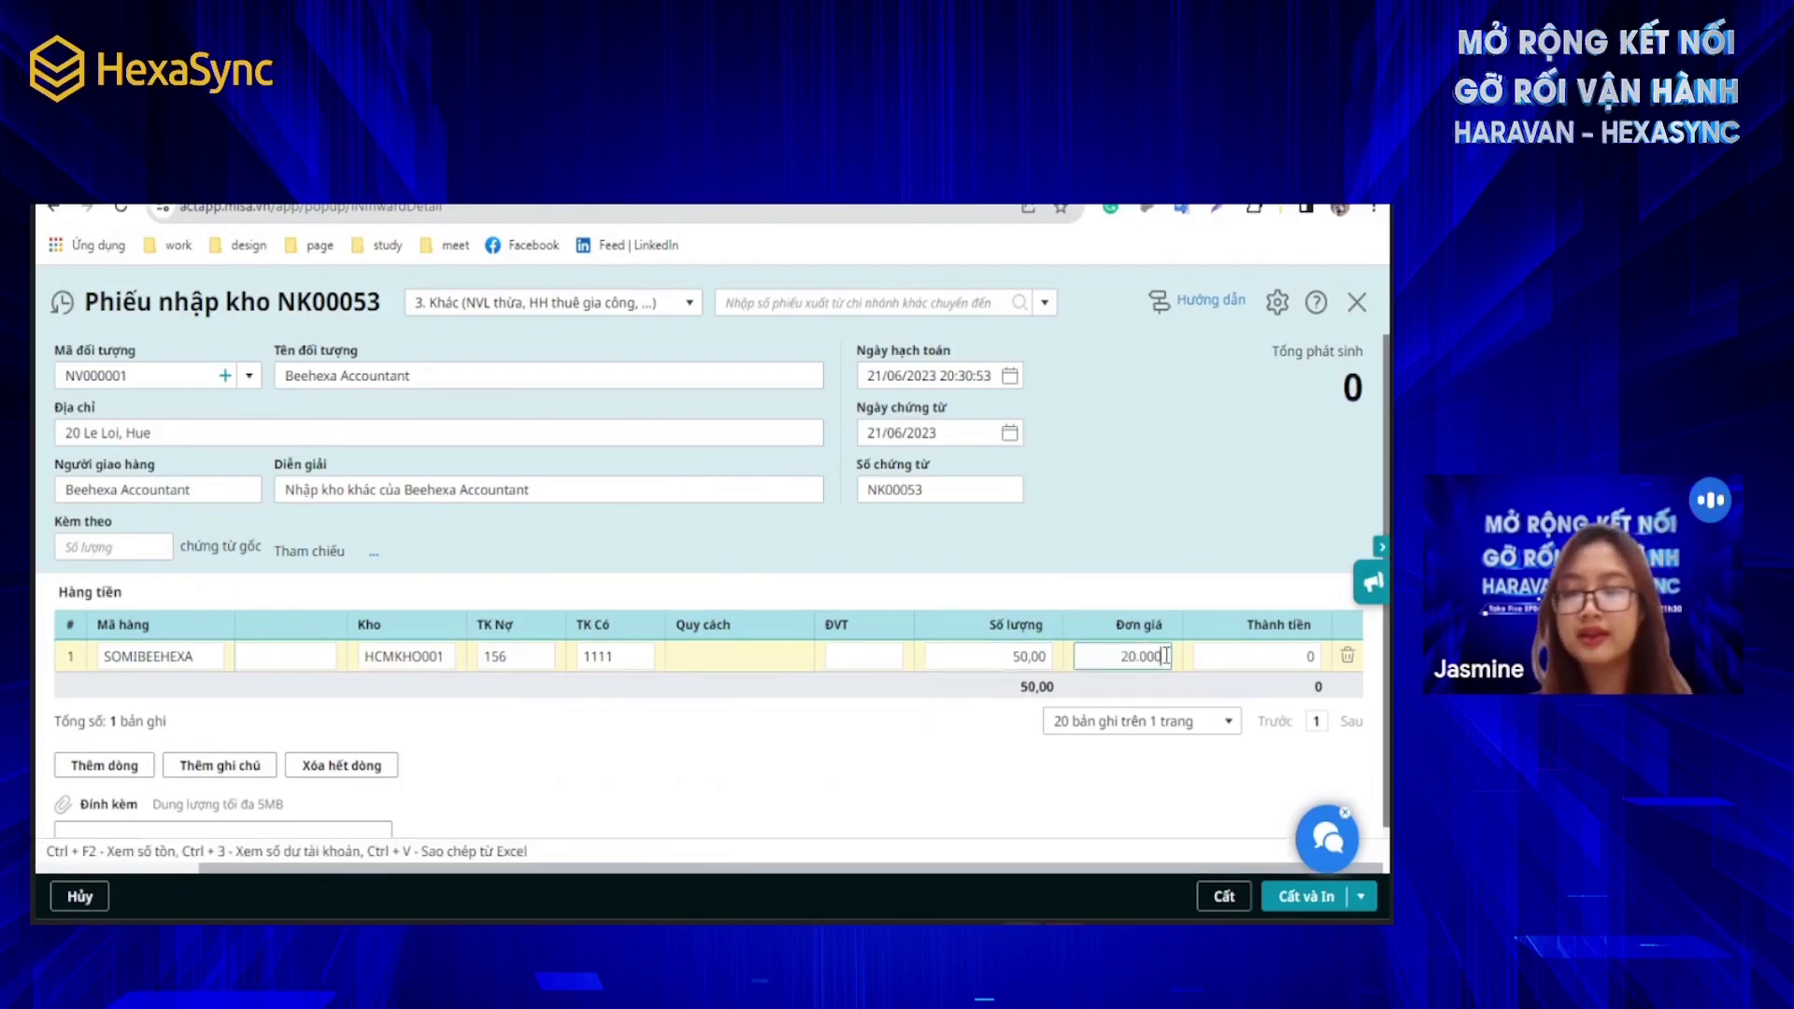
pyautogui.write('0')
pyautogui.click(1172, 802)
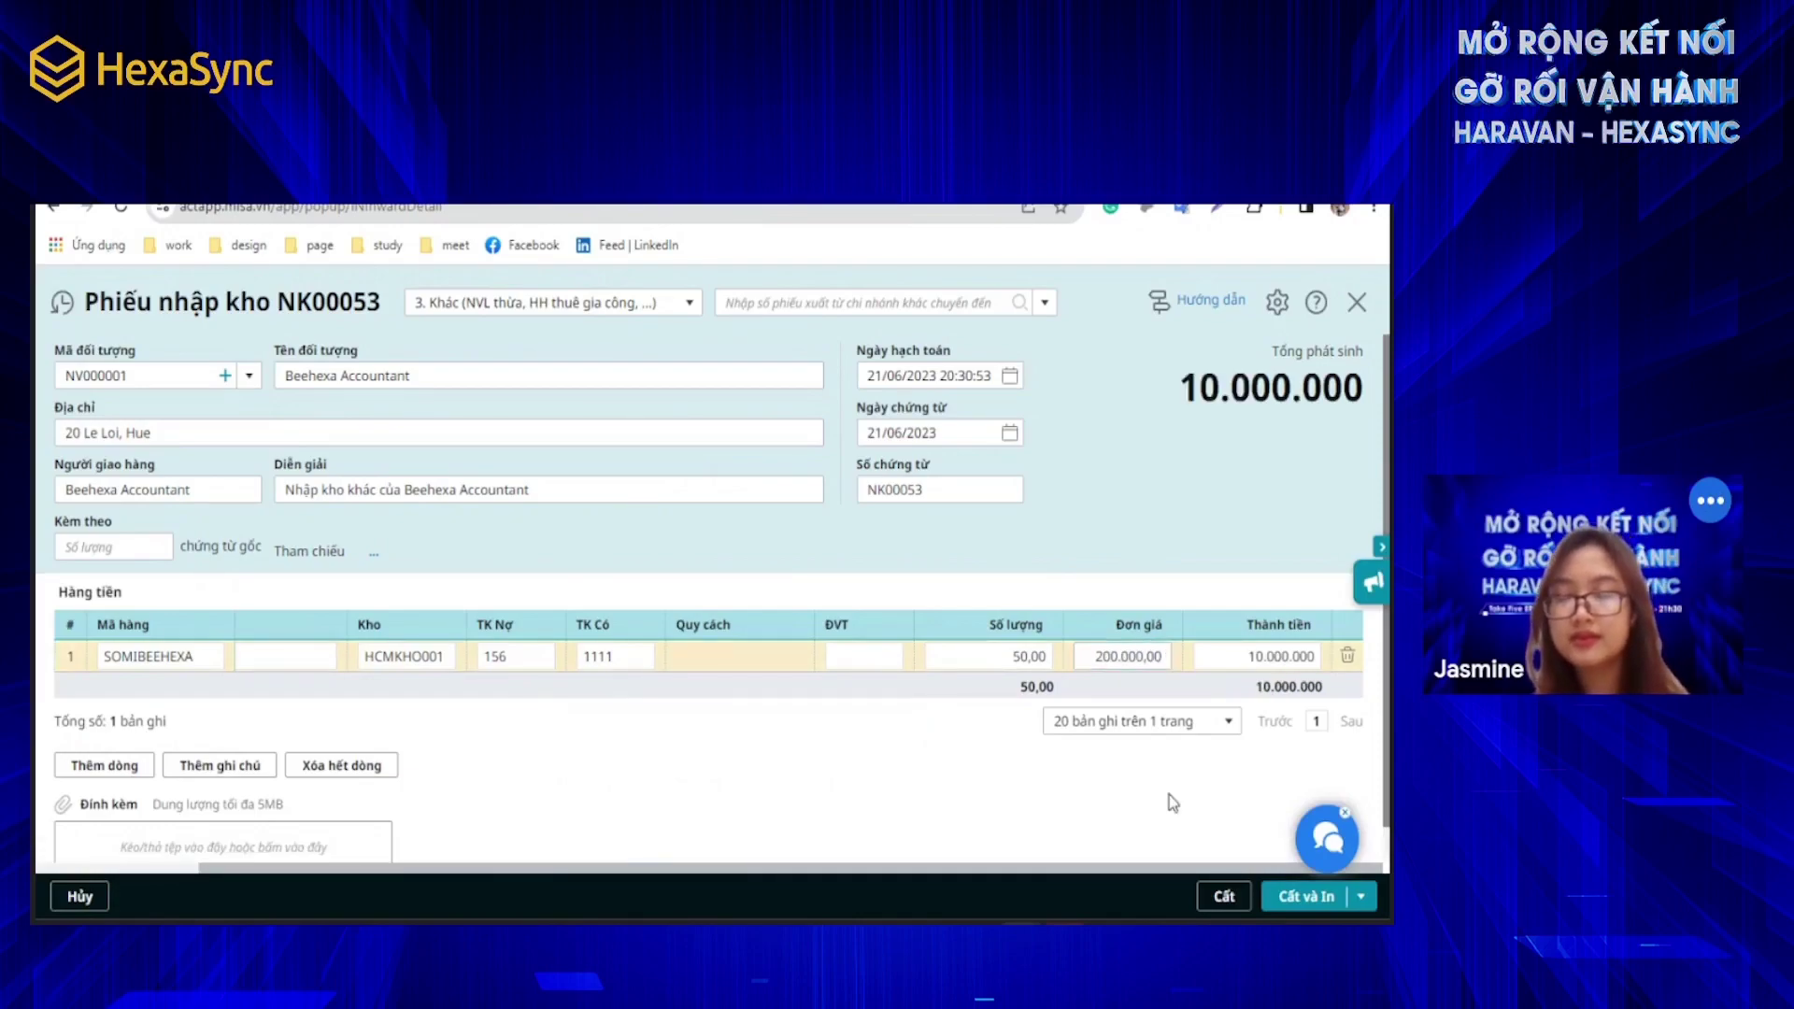
pyautogui.click(1224, 897)
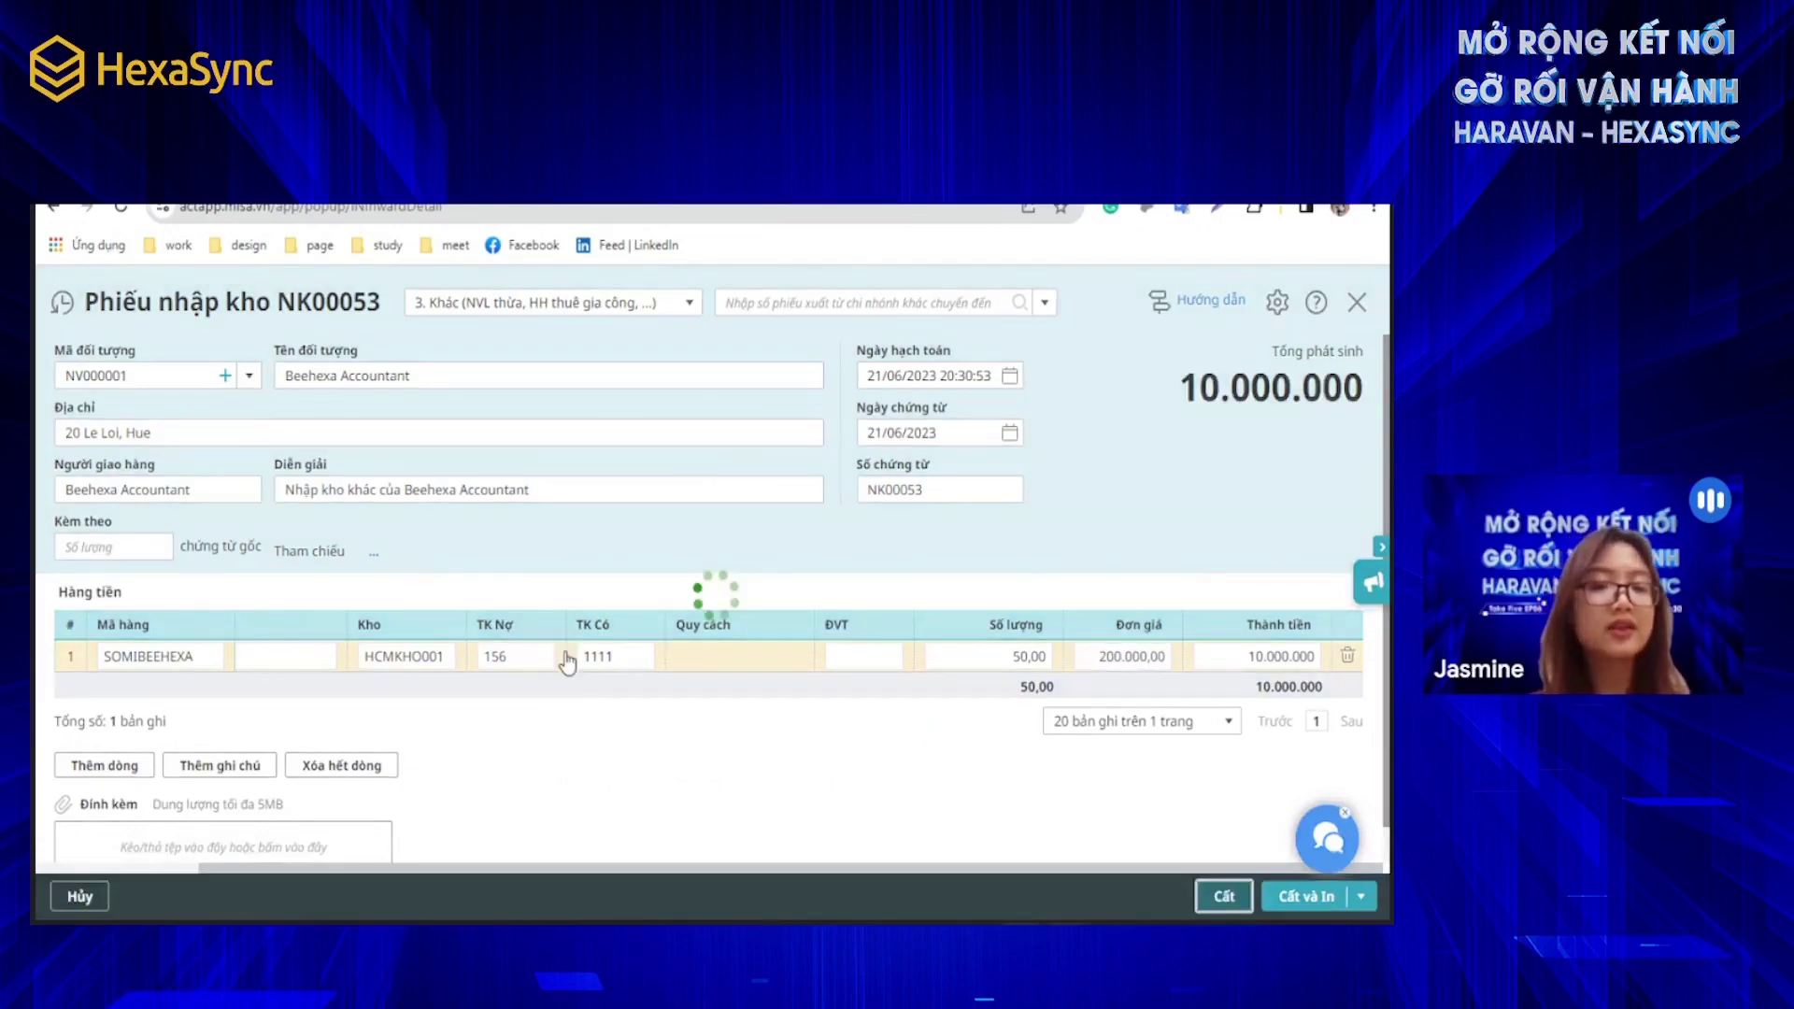
# Step: Confirm saving stock receipt NK00053 with Có, then switch to the HexaSync tab
pyautogui.click(906, 654)
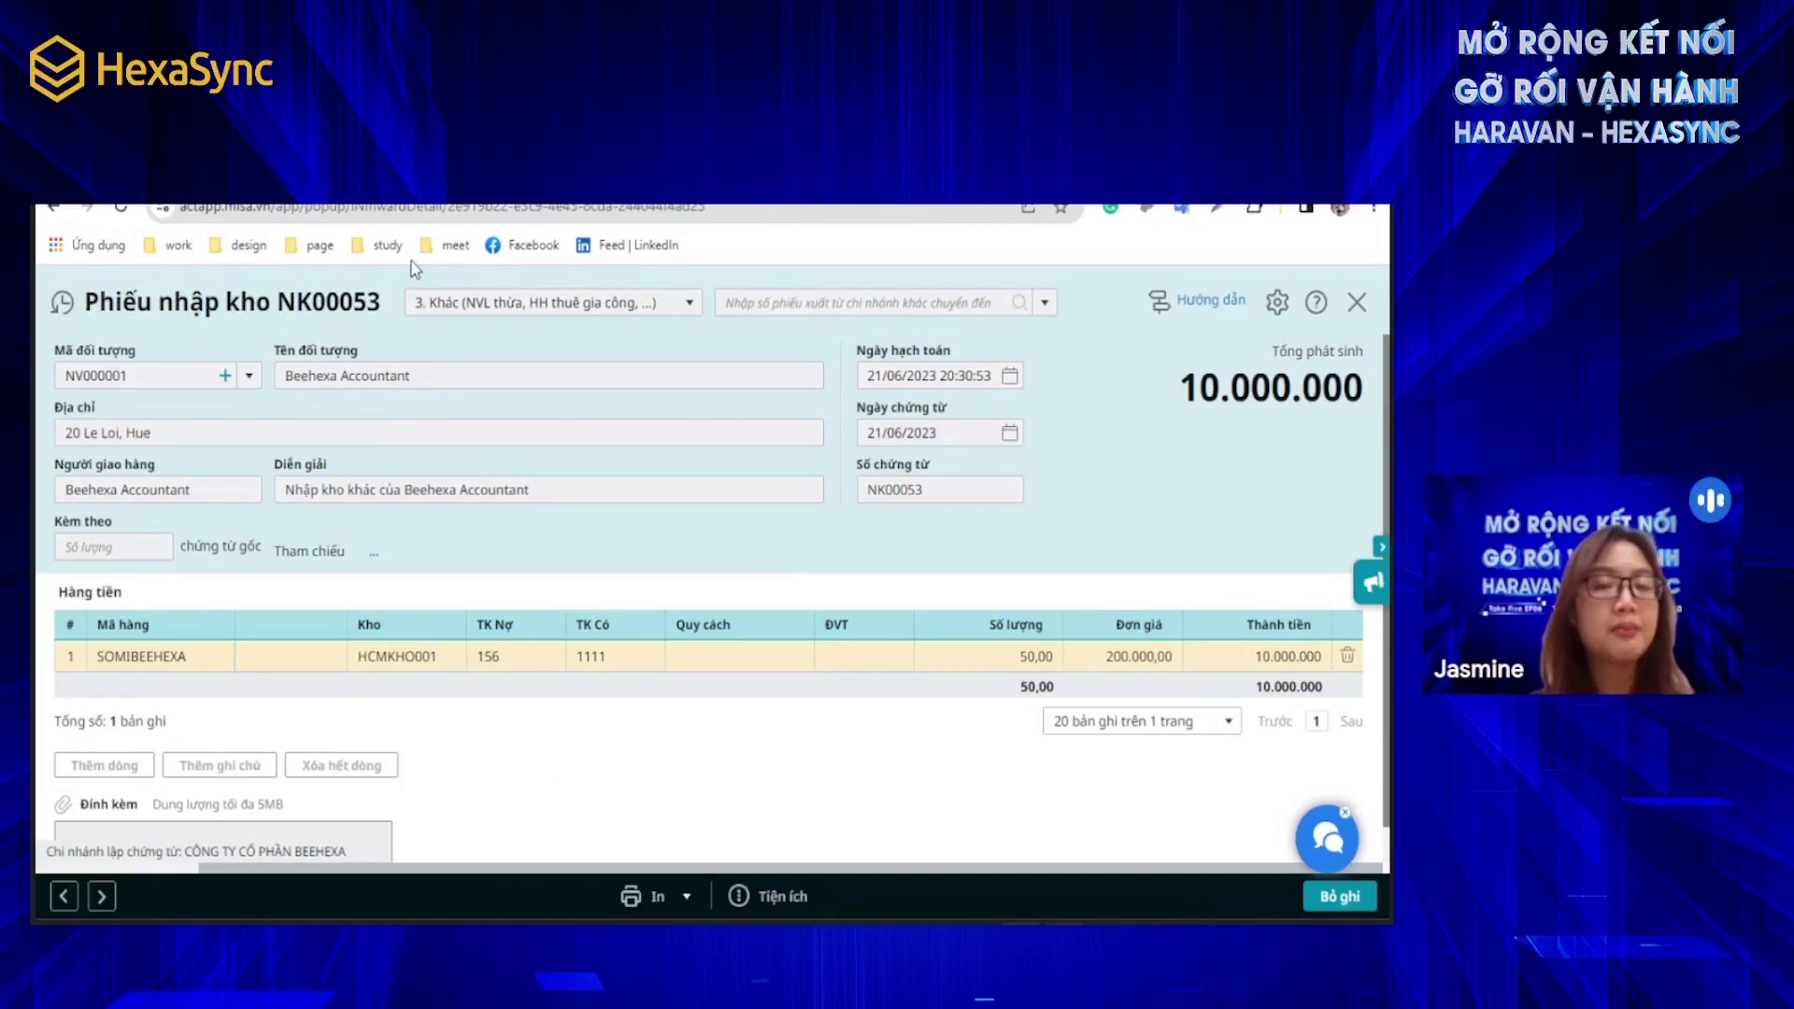
pyautogui.hotkey('ctrl', 'Tab')
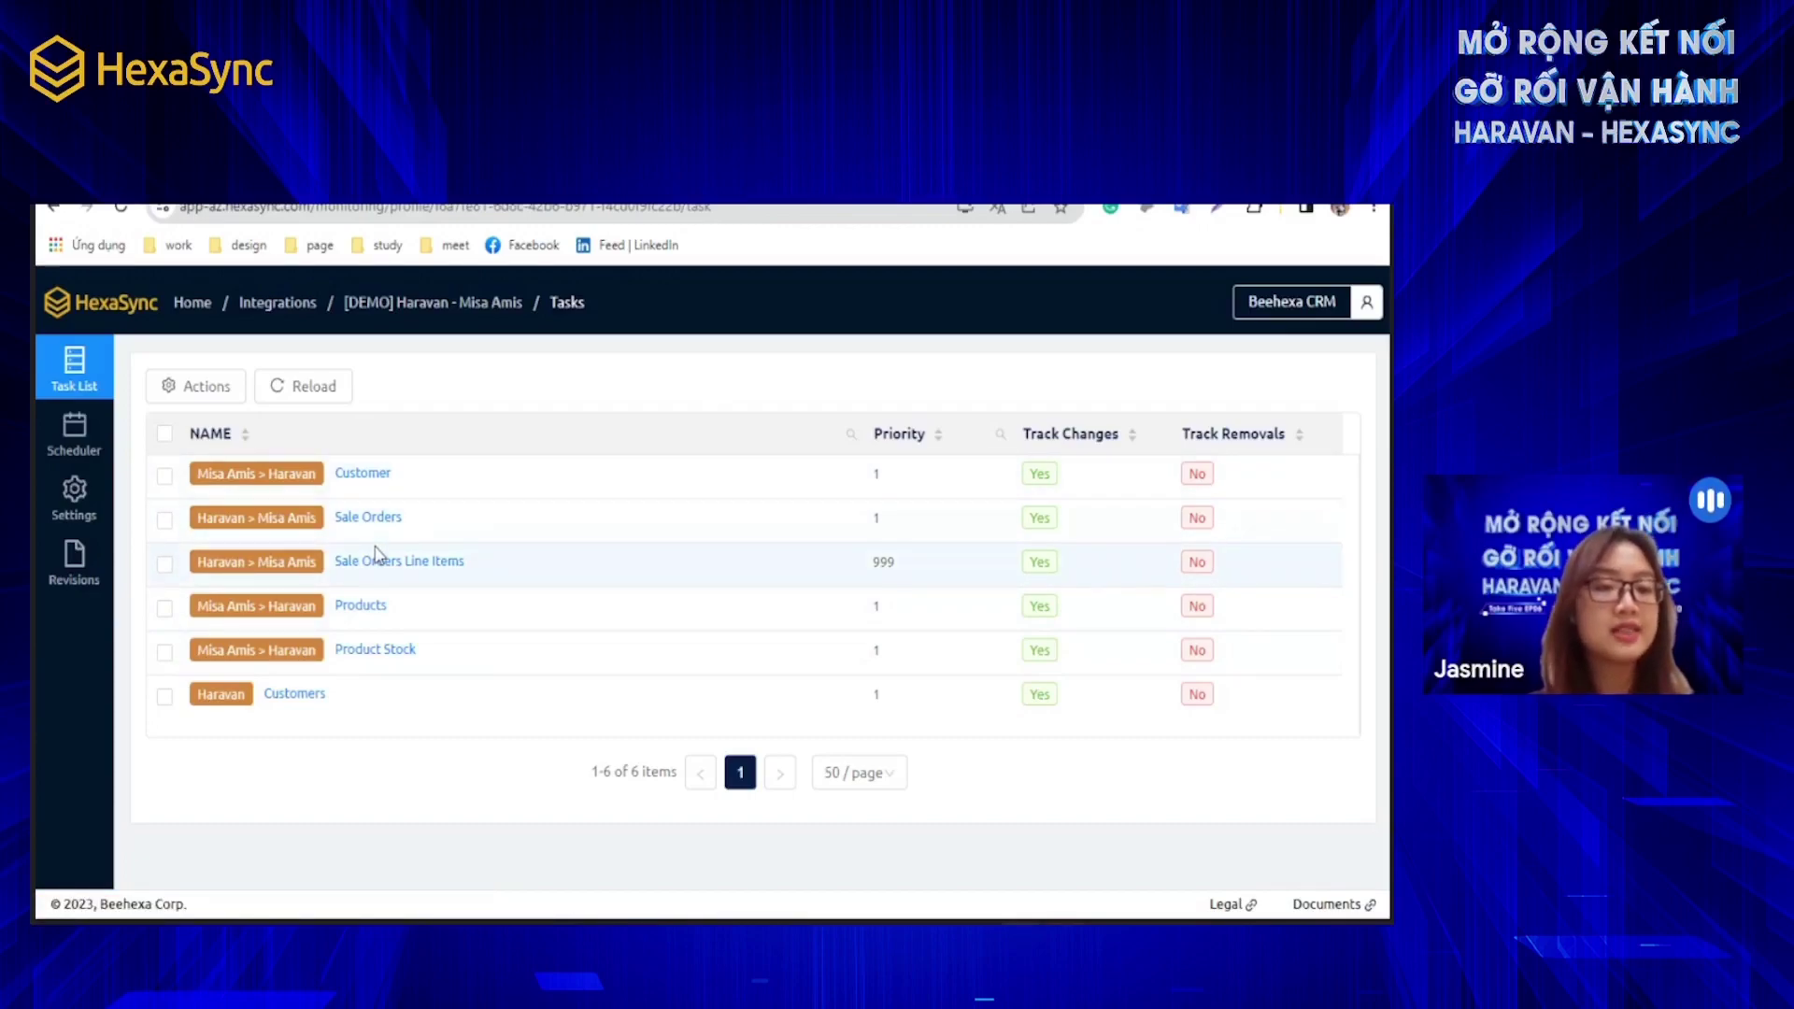
# Step: Open the Misa Amis > Haravan Products task and filter inventory_item_code by SOMIBEEHEXA
pyautogui.click(374, 607)
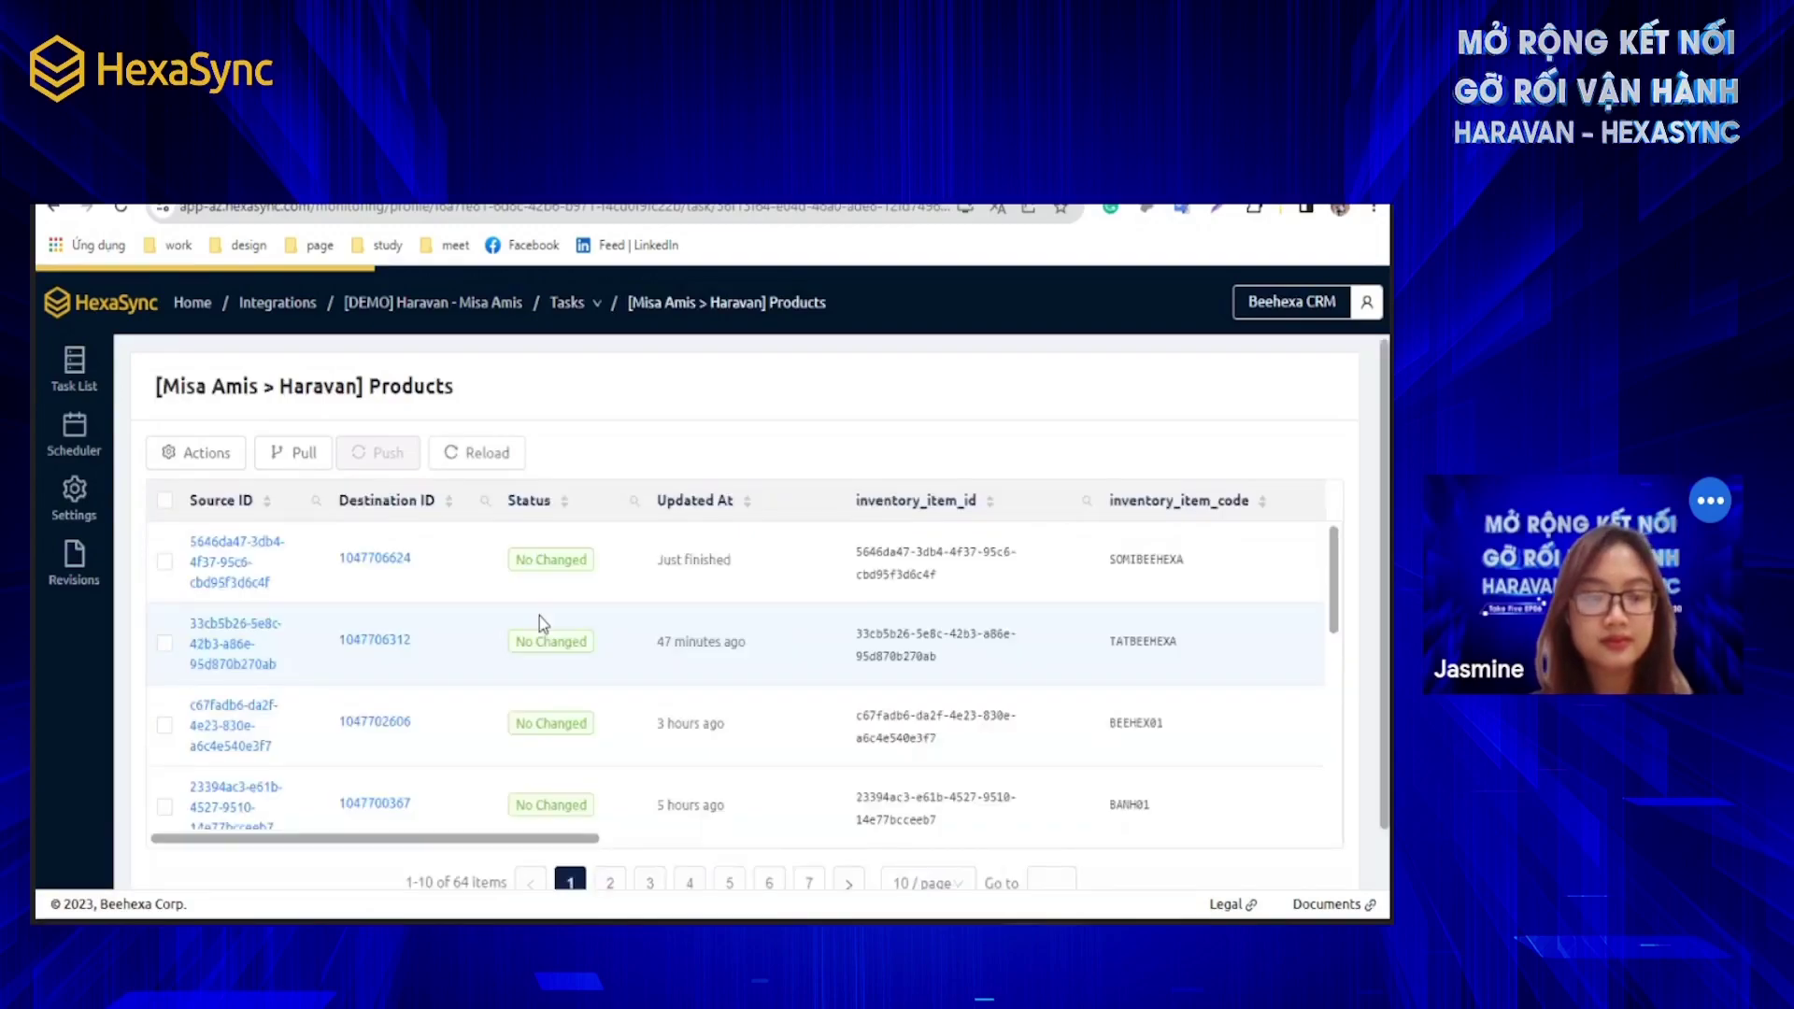
pyautogui.moveTo(574, 840); pyautogui.dragTo(791, 772)
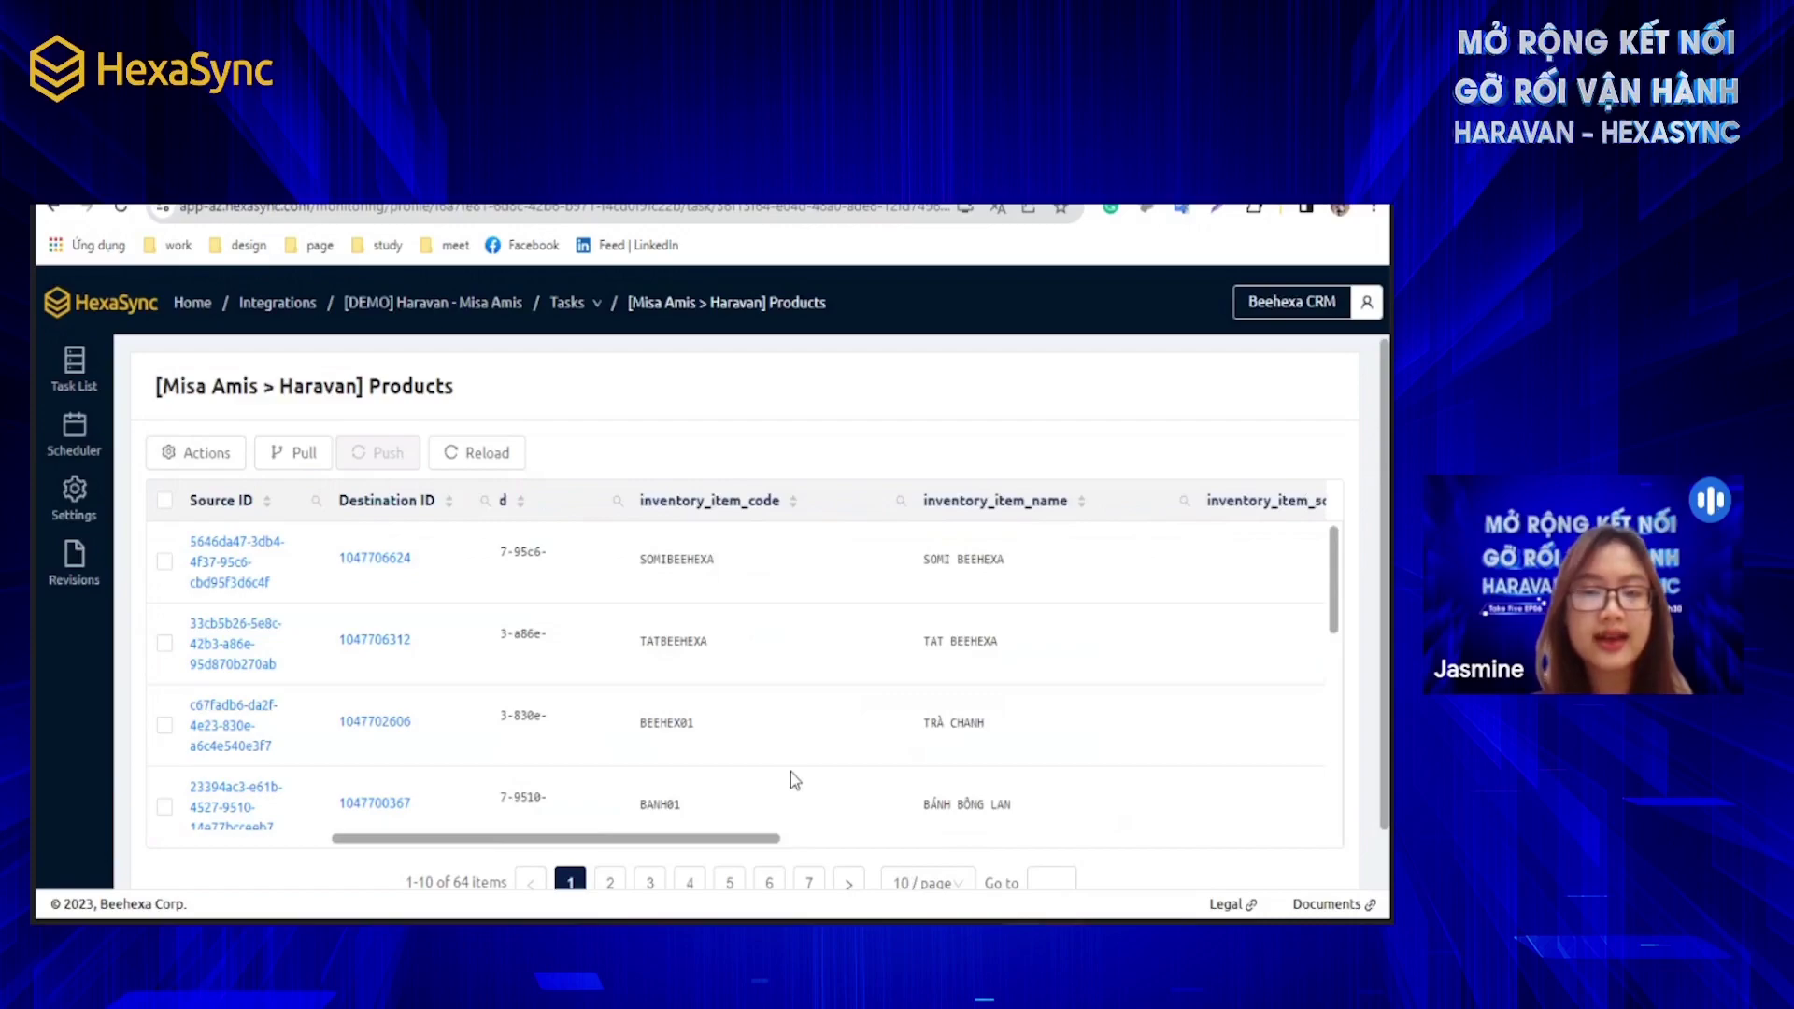
pyautogui.click(903, 502)
pyautogui.hotkey('ctrl', 'v')
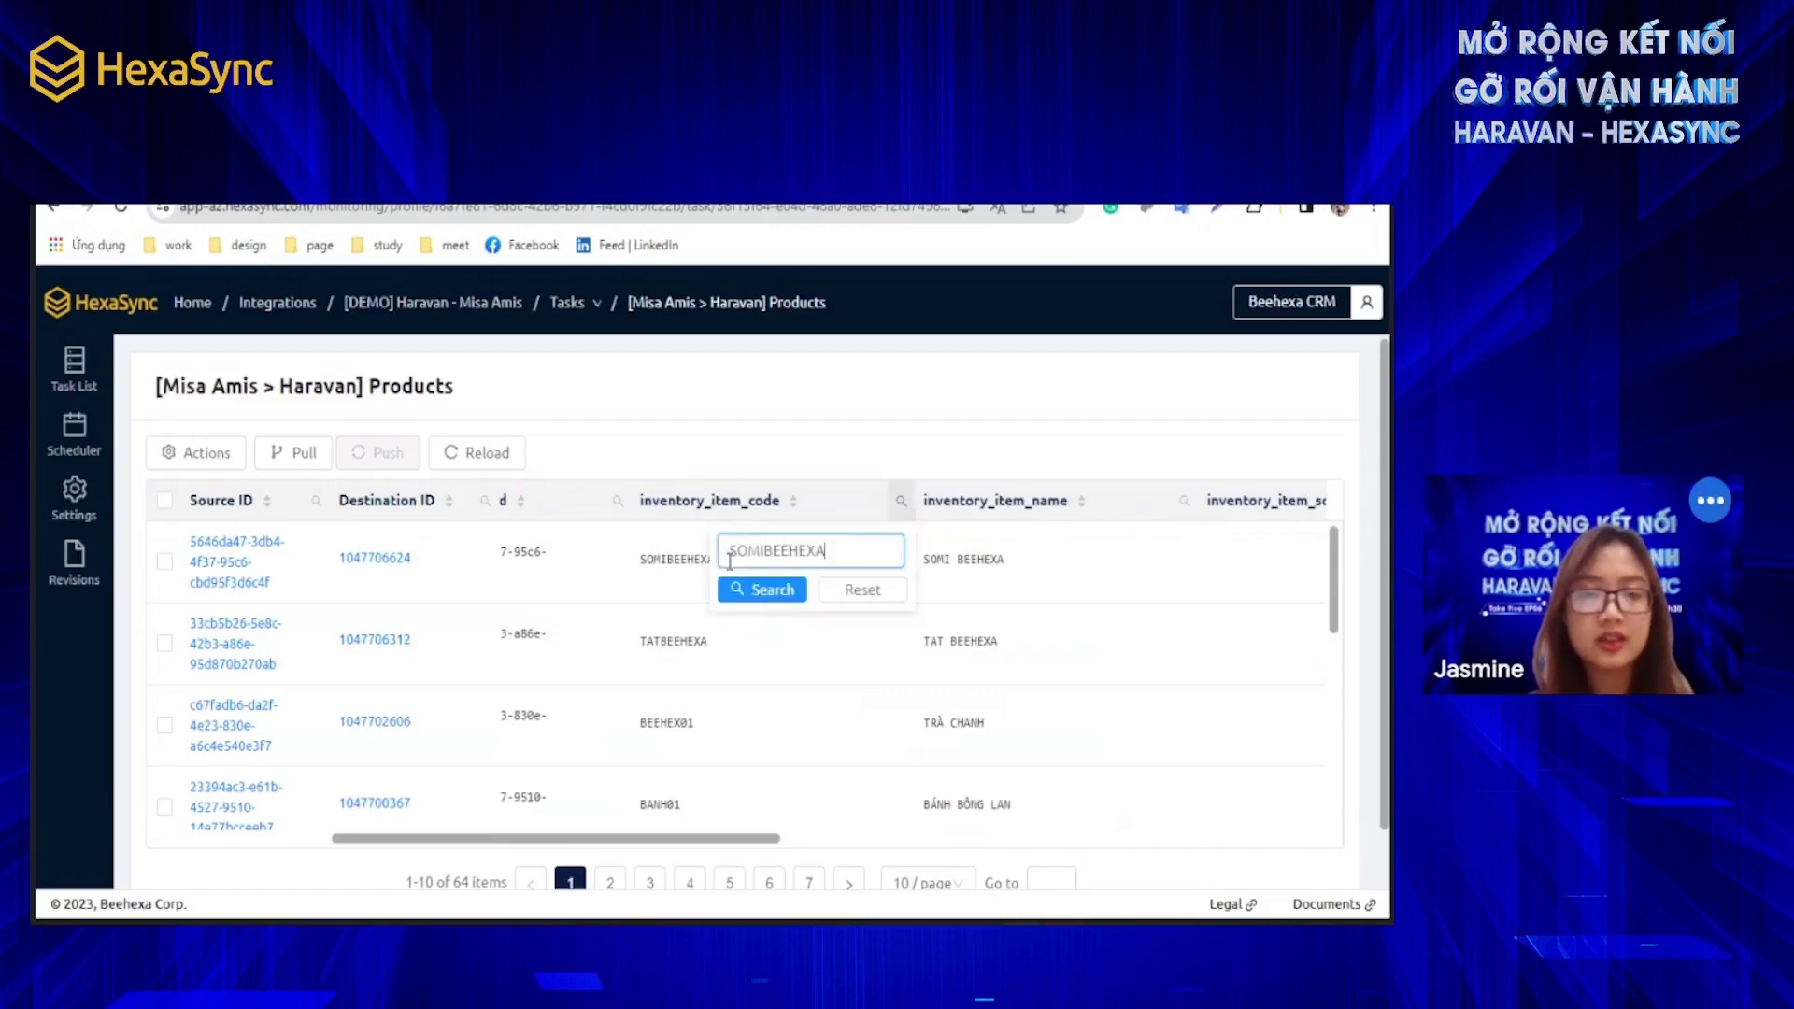
pyautogui.press('Return')
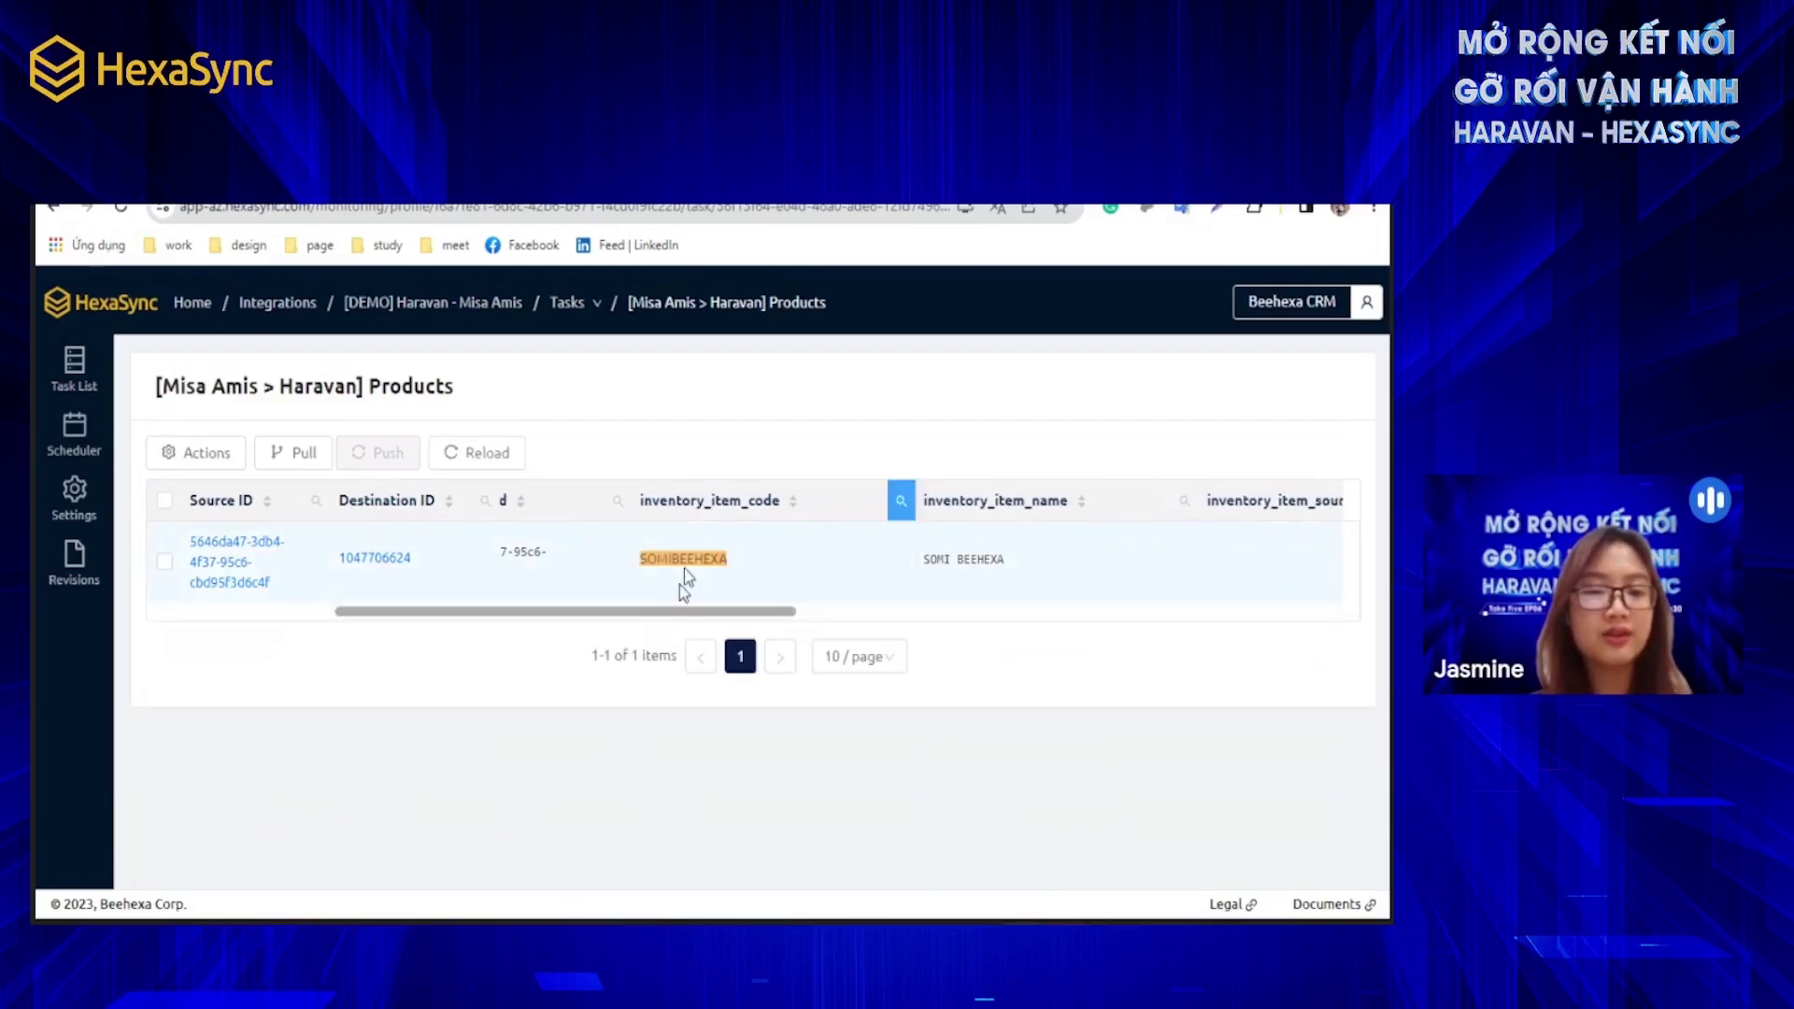
# Step: Inspect the SOMIBEEHEXA record's columns, including its 200000 price, then return to Tasks
pyautogui.moveTo(683, 611); pyautogui.dragTo(365, 639)
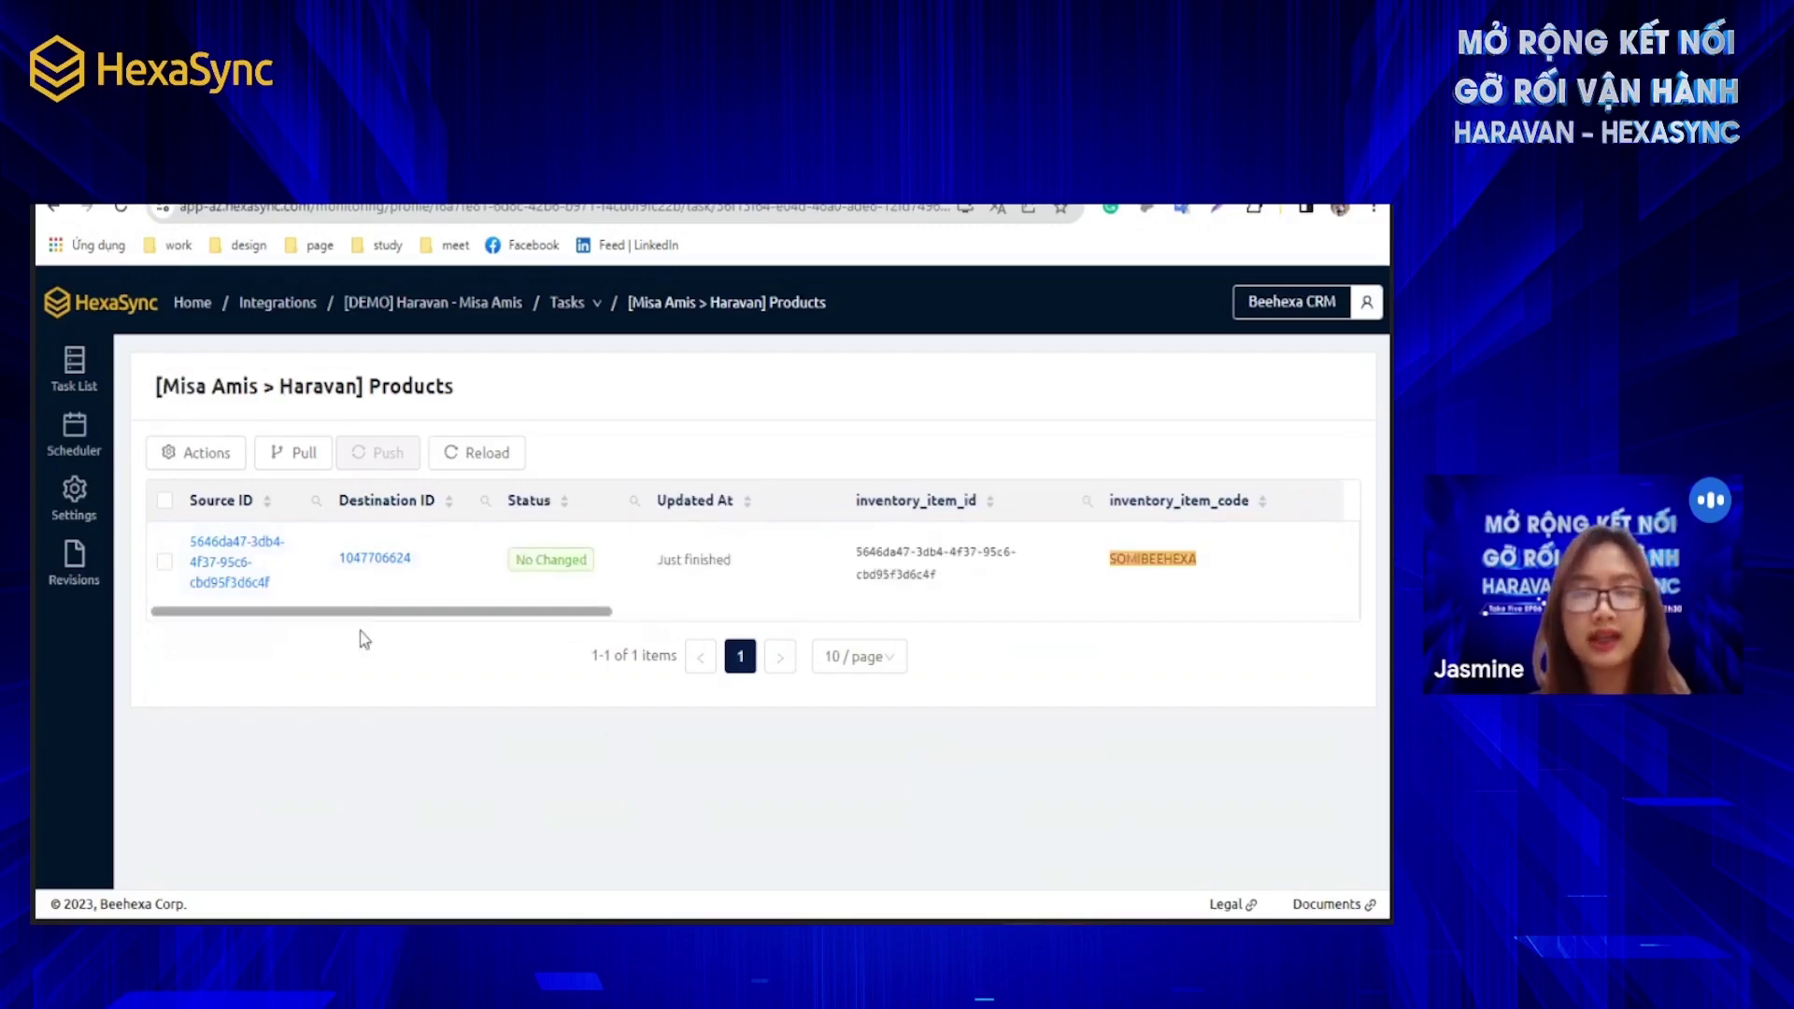
pyautogui.moveTo(602, 611); pyautogui.dragTo(1050, 617)
pyautogui.moveTo(665, 612); pyautogui.dragTo(786, 636)
pyautogui.moveTo(878, 562); pyautogui.dragTo(411, 553)
pyautogui.click(386, 710)
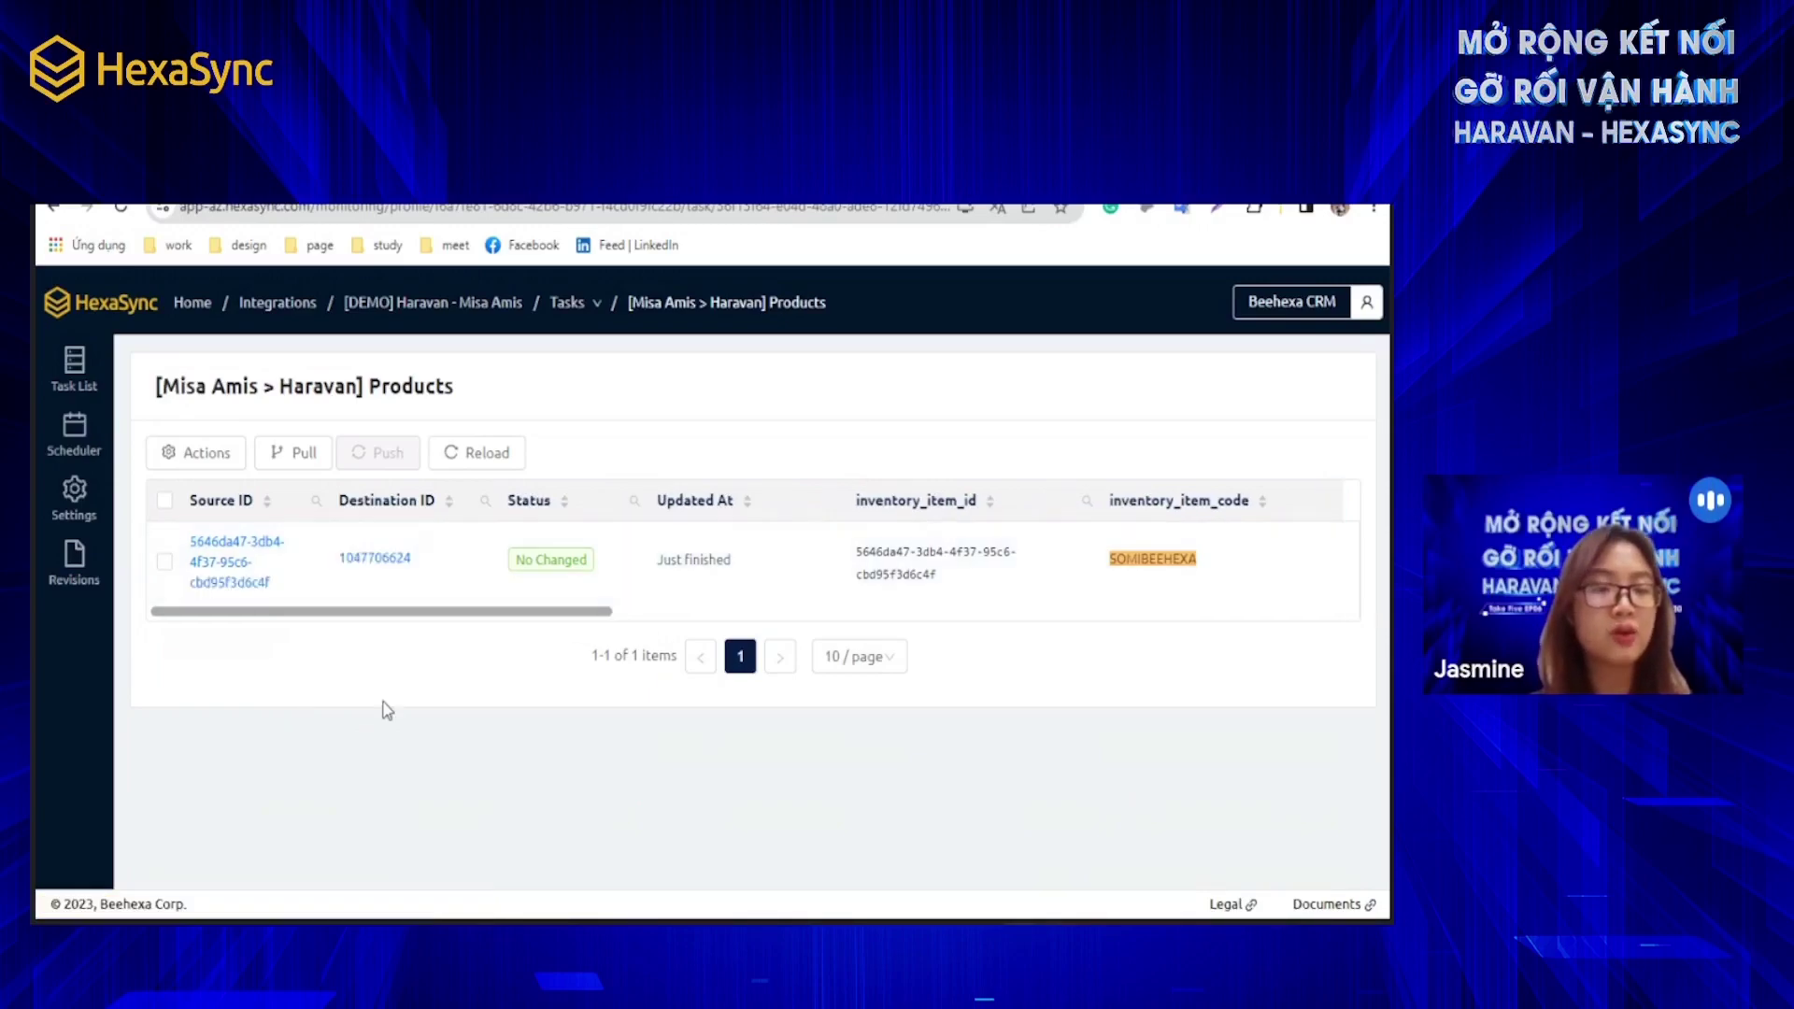
pyautogui.click(407, 310)
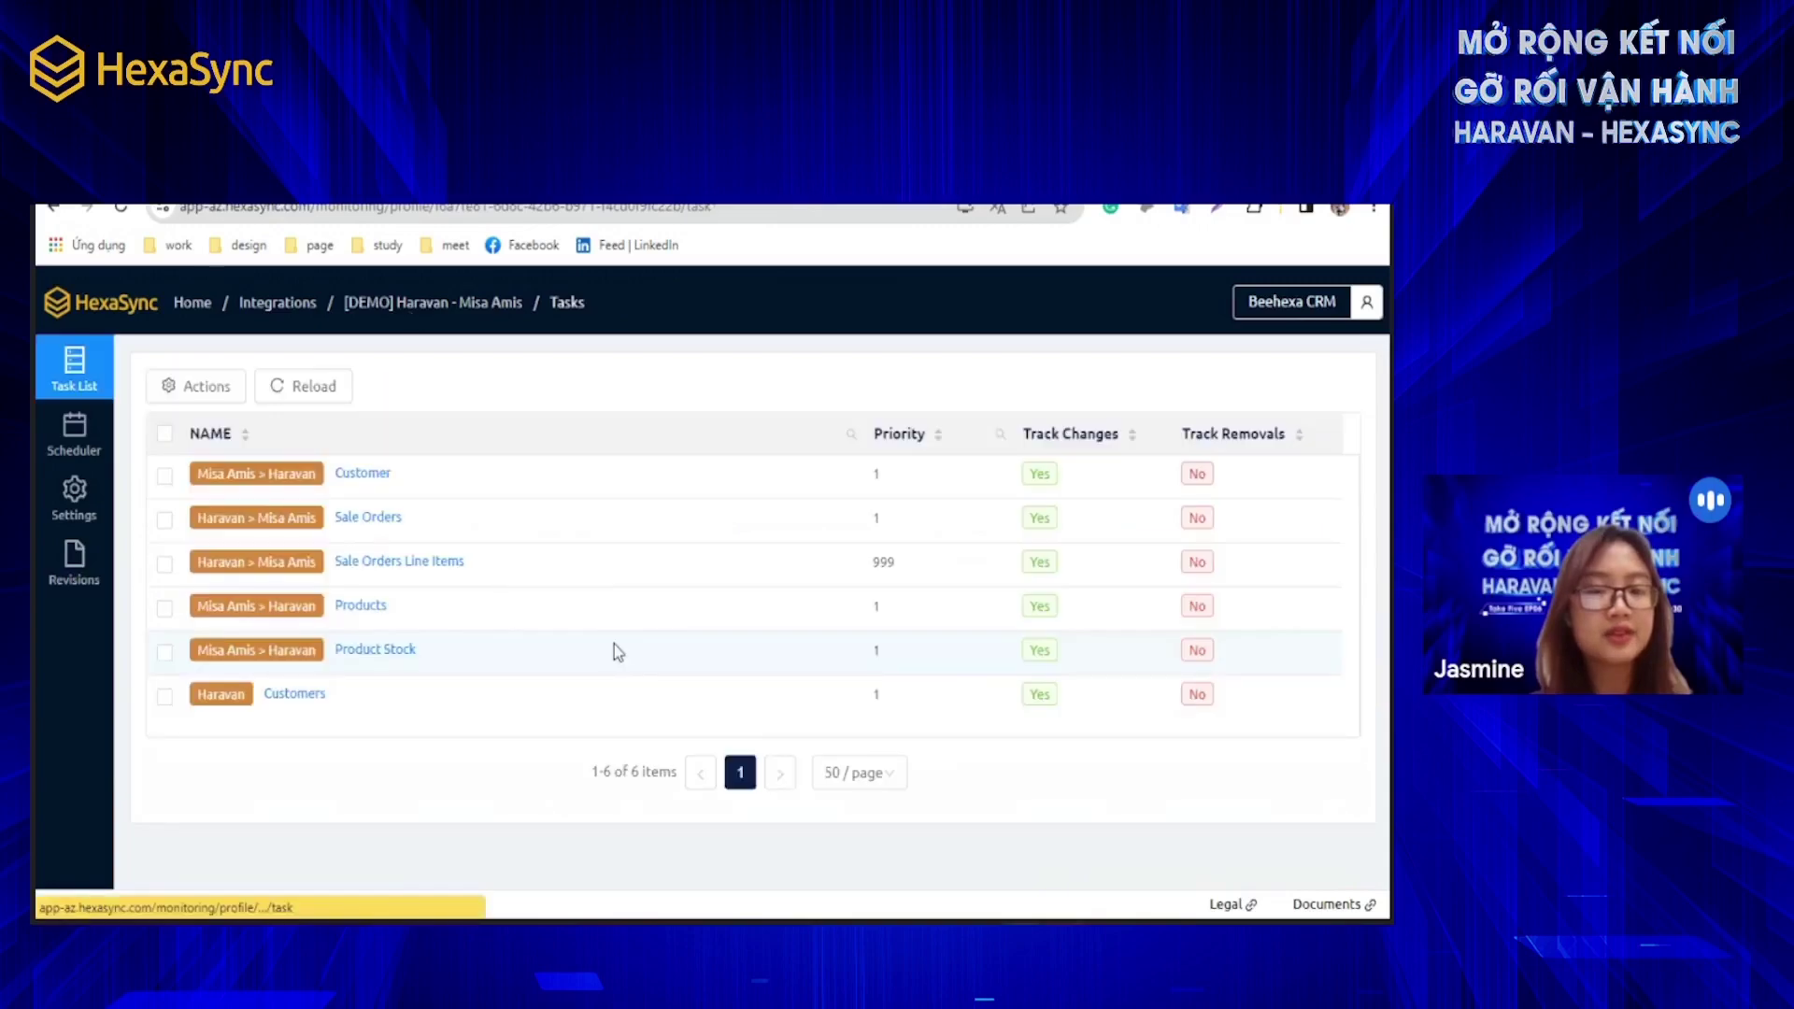
# Step: Open the Product Stock task and filter inventory_item_code to SOMIBEEHEXA
pyautogui.click(375, 650)
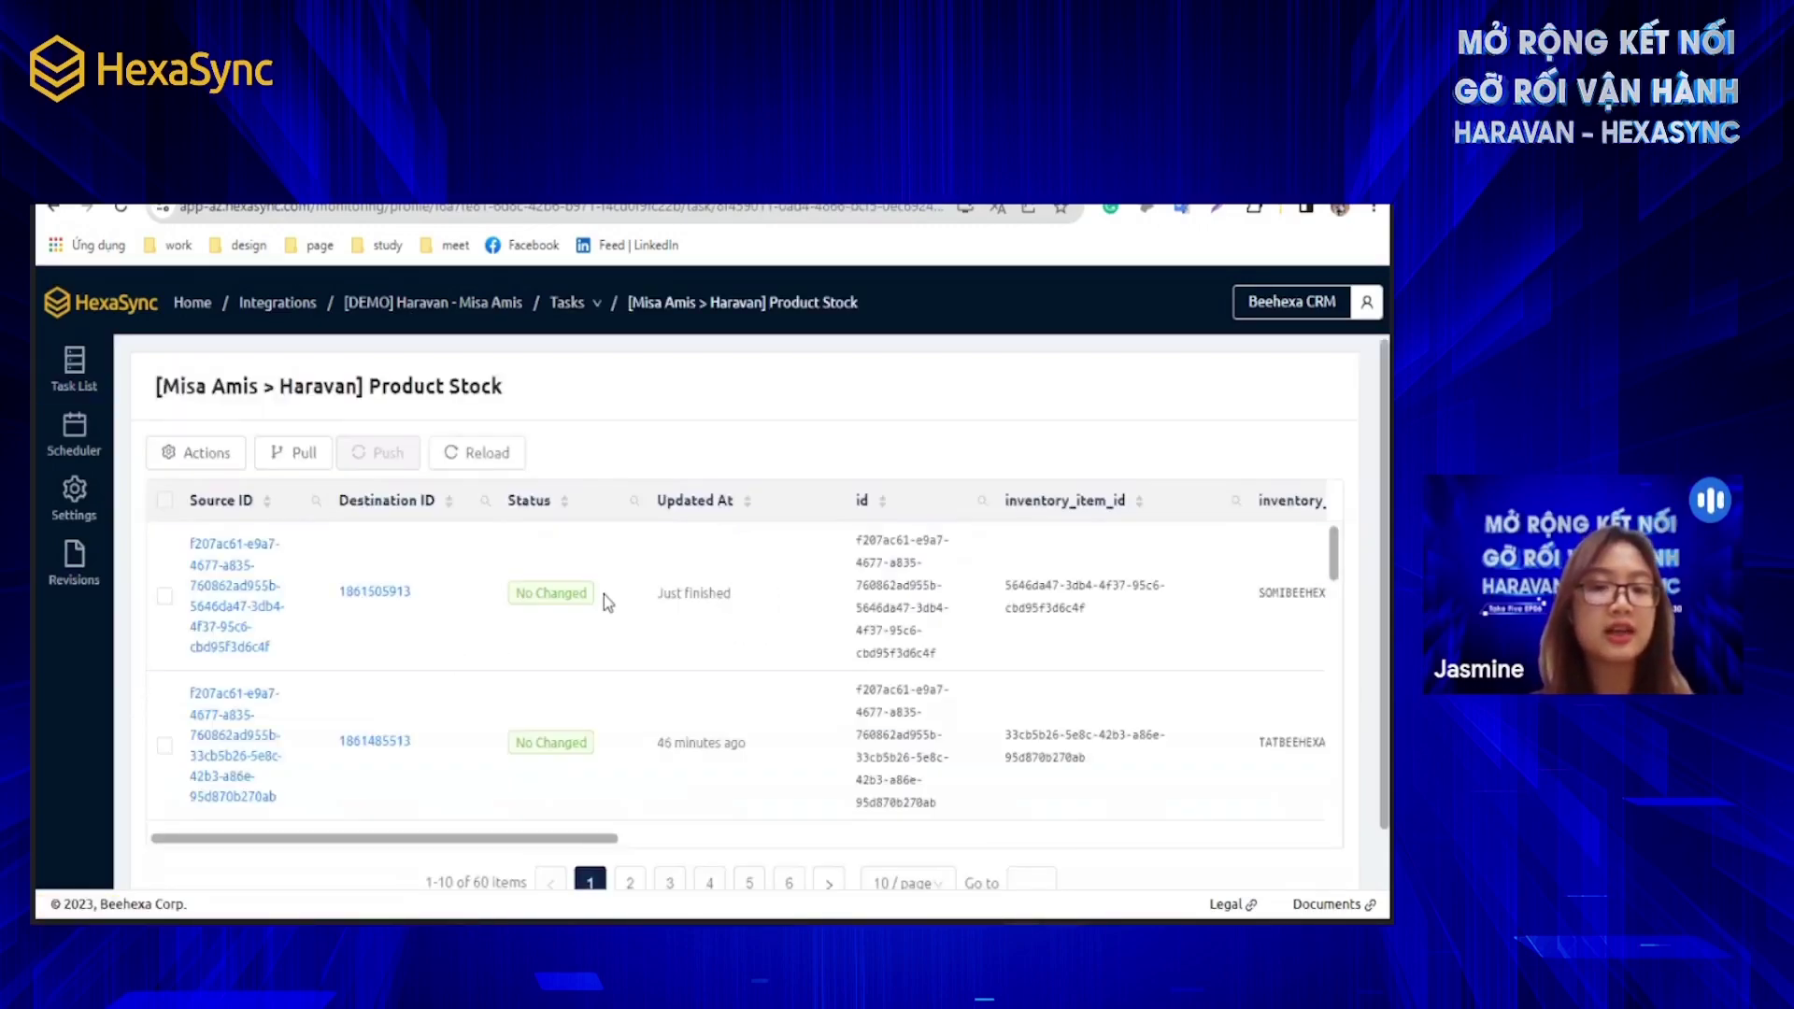
pyautogui.moveTo(558, 838); pyautogui.dragTo(679, 838)
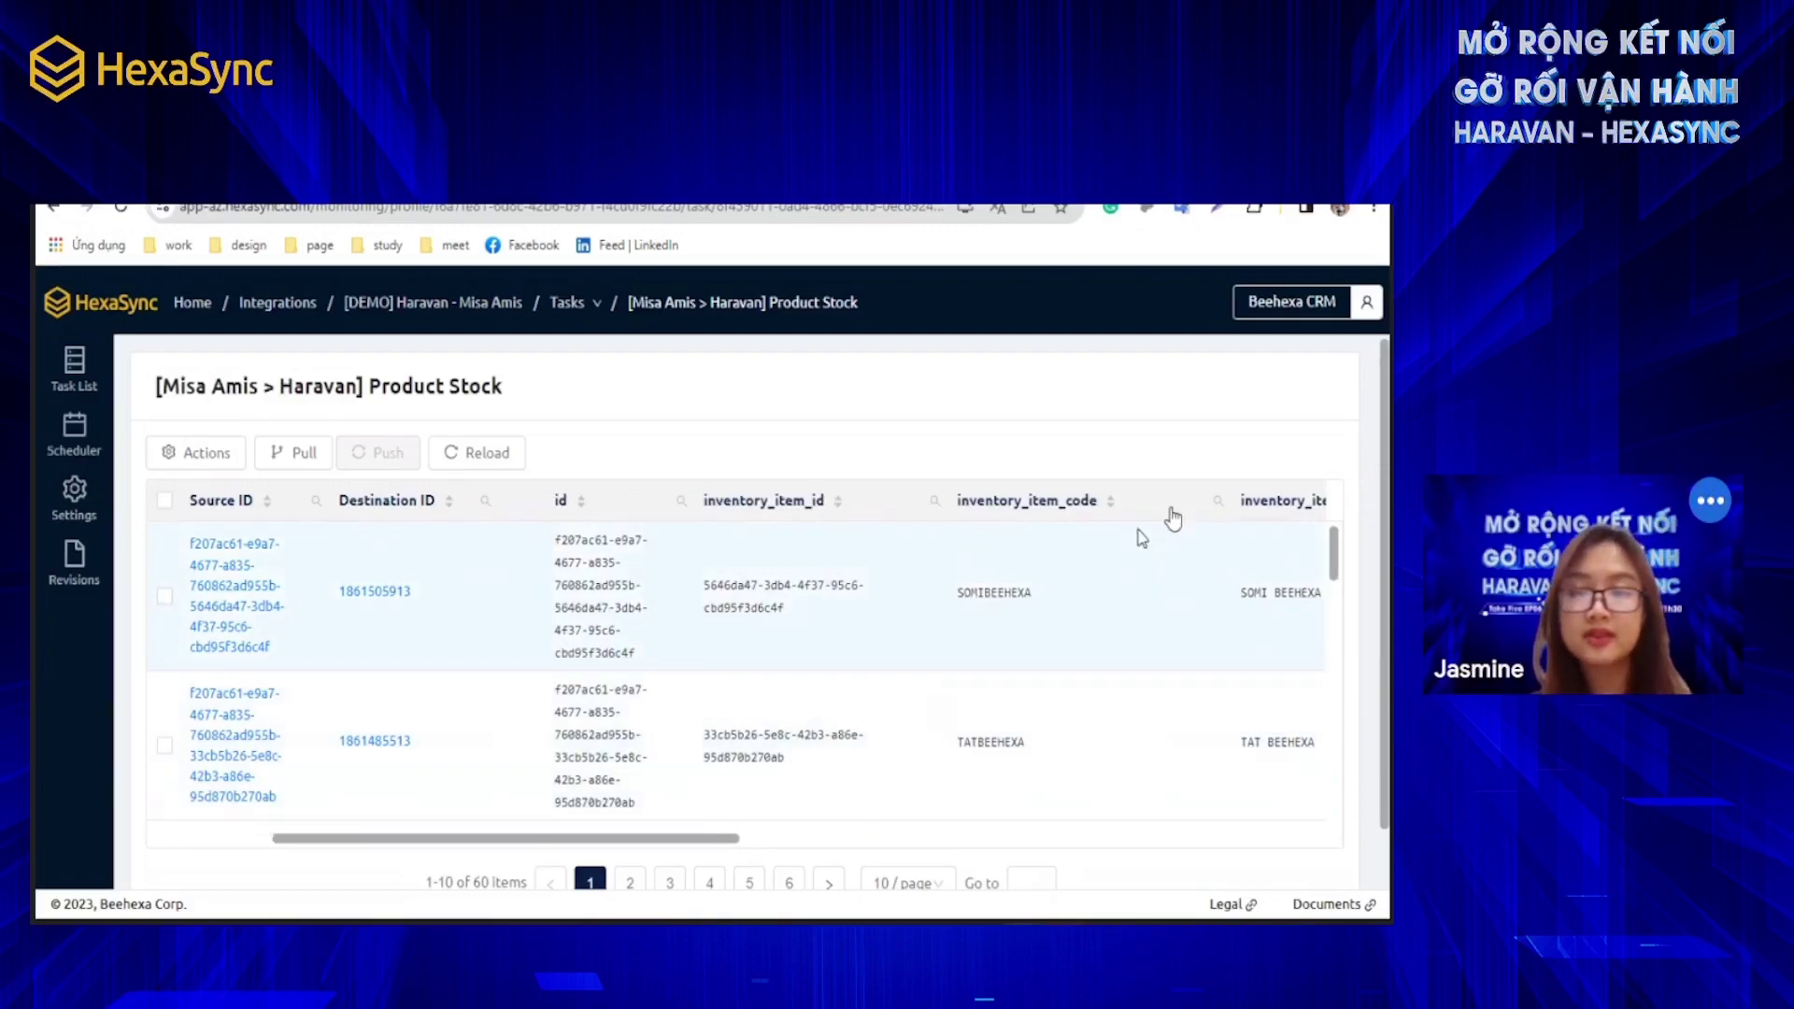
pyautogui.click(1216, 503)
pyautogui.hotkey('ctrl', 'v')
pyautogui.click(1081, 590)
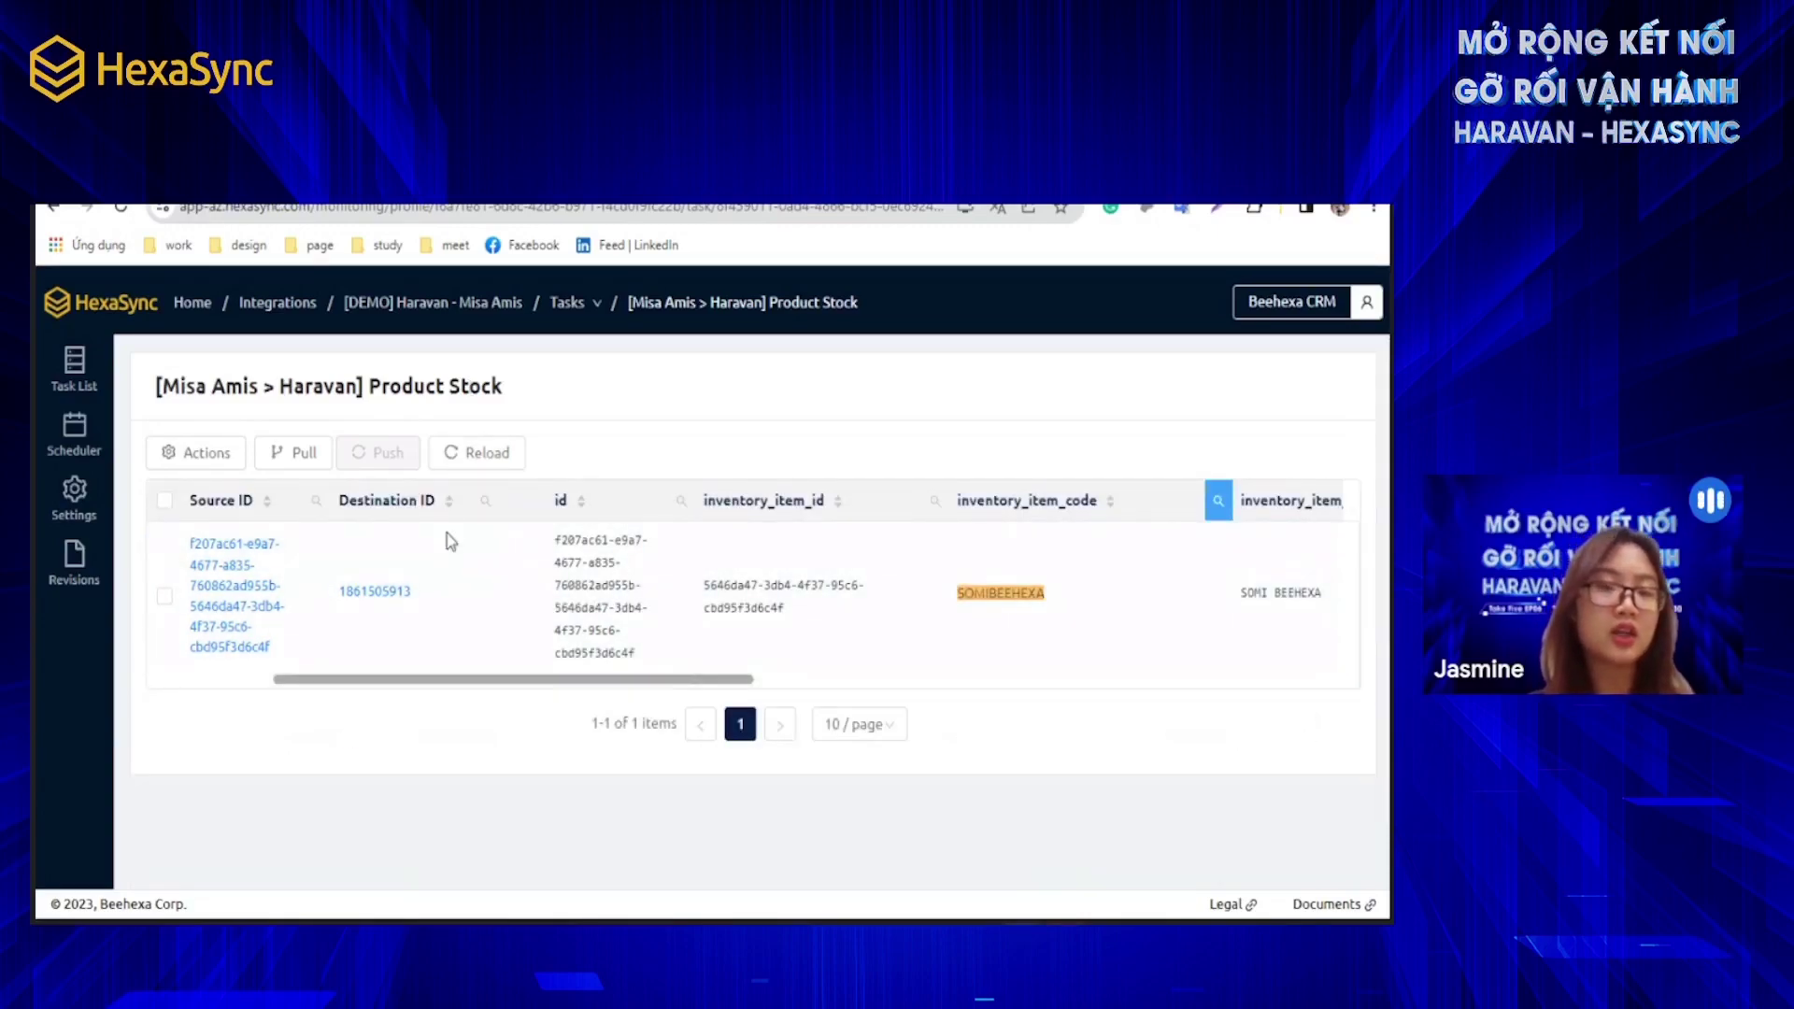
# Step: Scroll the stock record to view quantity_balance 50 and unit_price 200000
pyautogui.moveTo(521, 684); pyautogui.dragTo(708, 691)
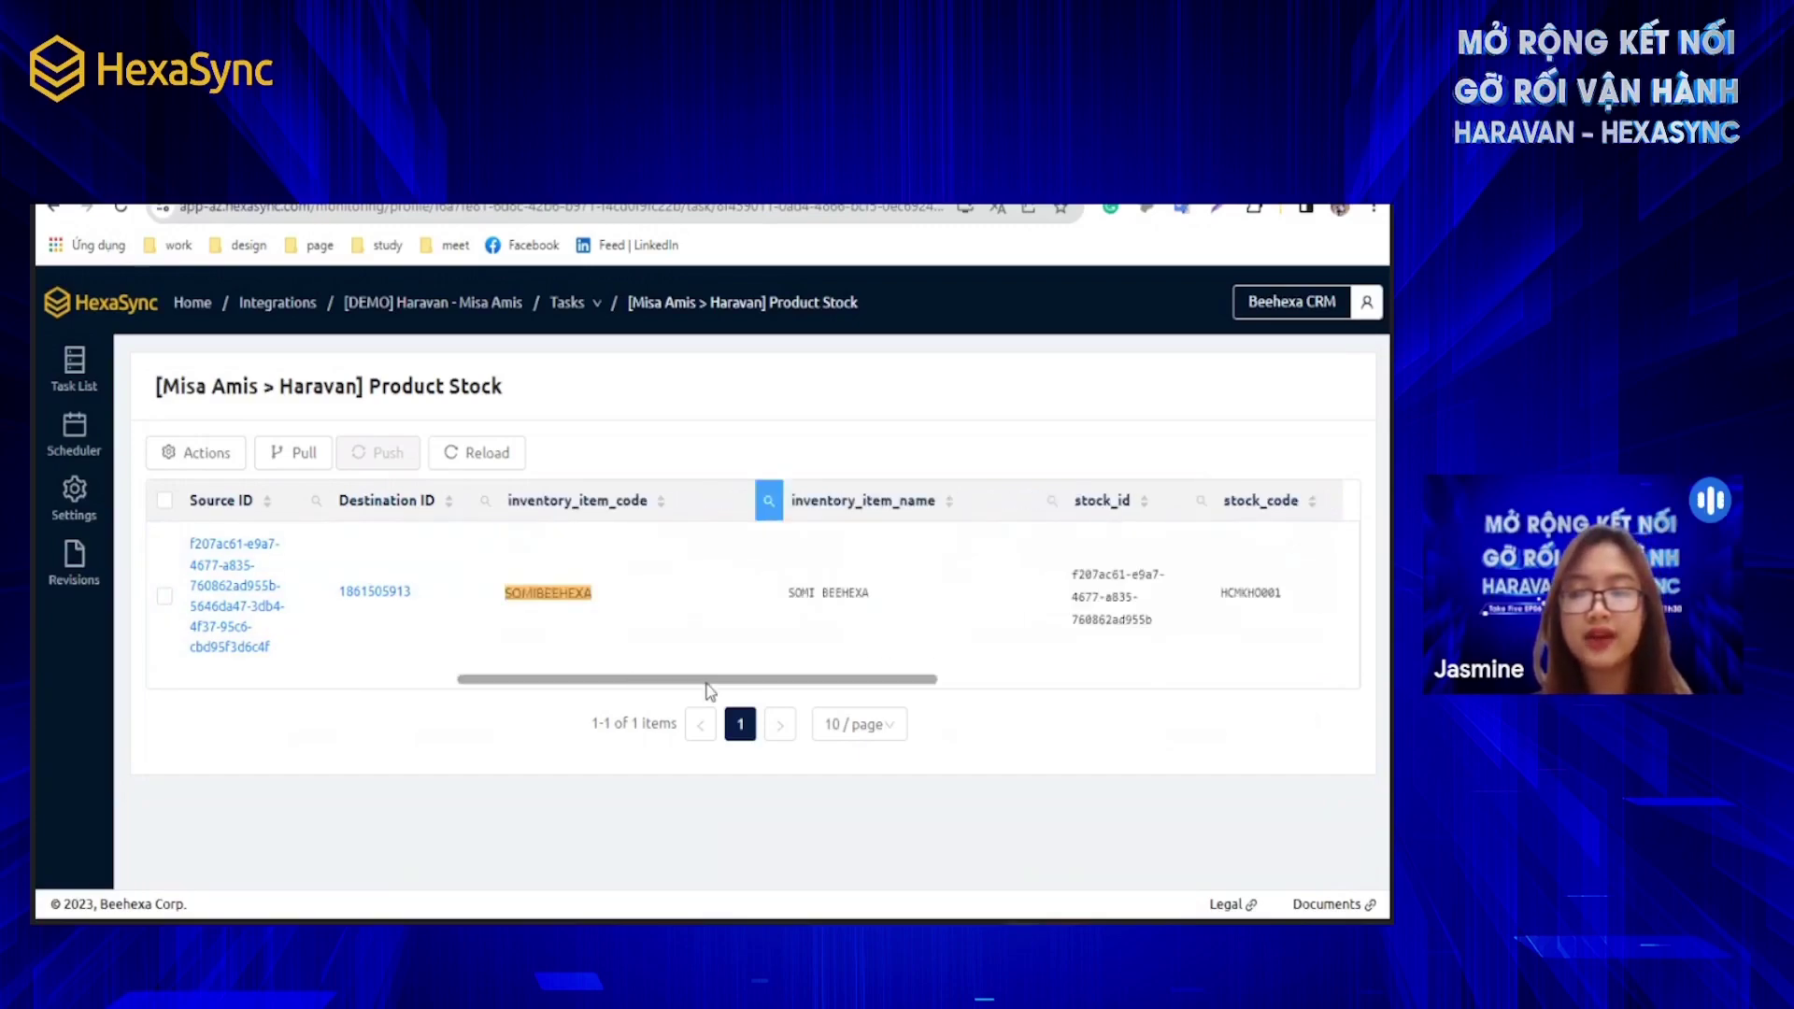
pyautogui.moveTo(706, 682); pyautogui.dragTo(878, 708)
pyautogui.hscroll(3, 705, 609)
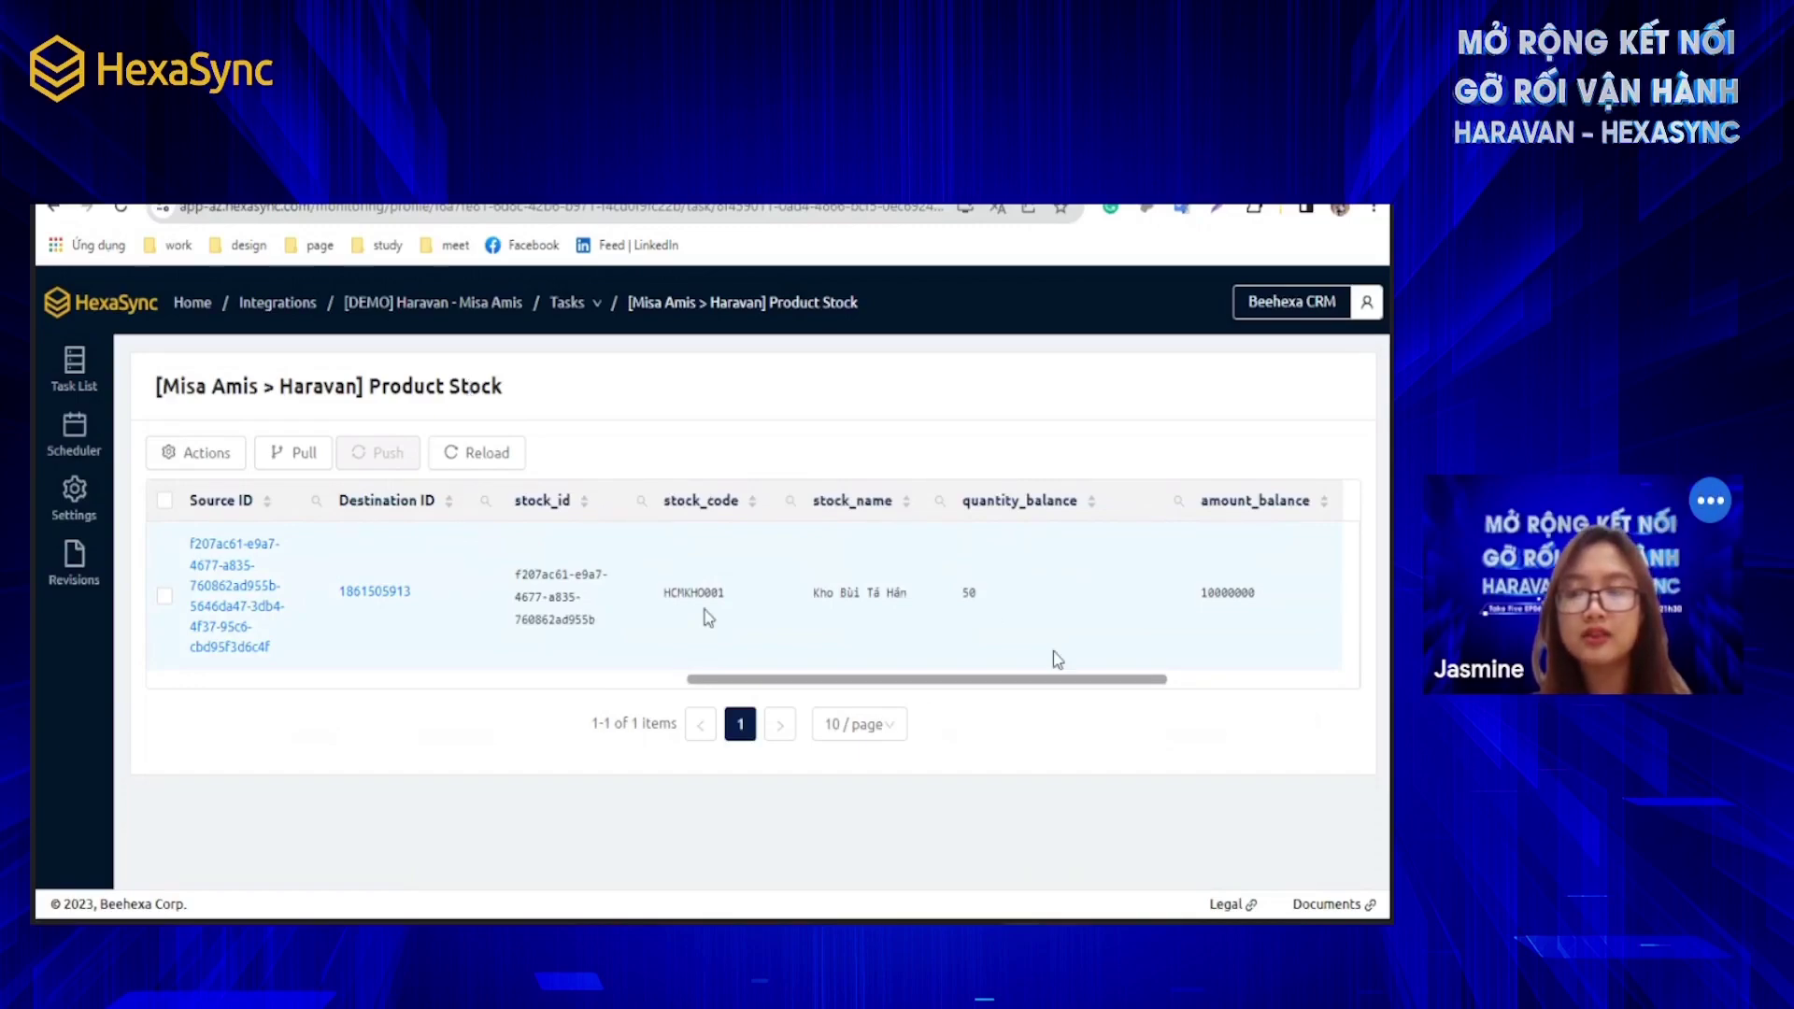
pyautogui.hscroll(3, 996, 590)
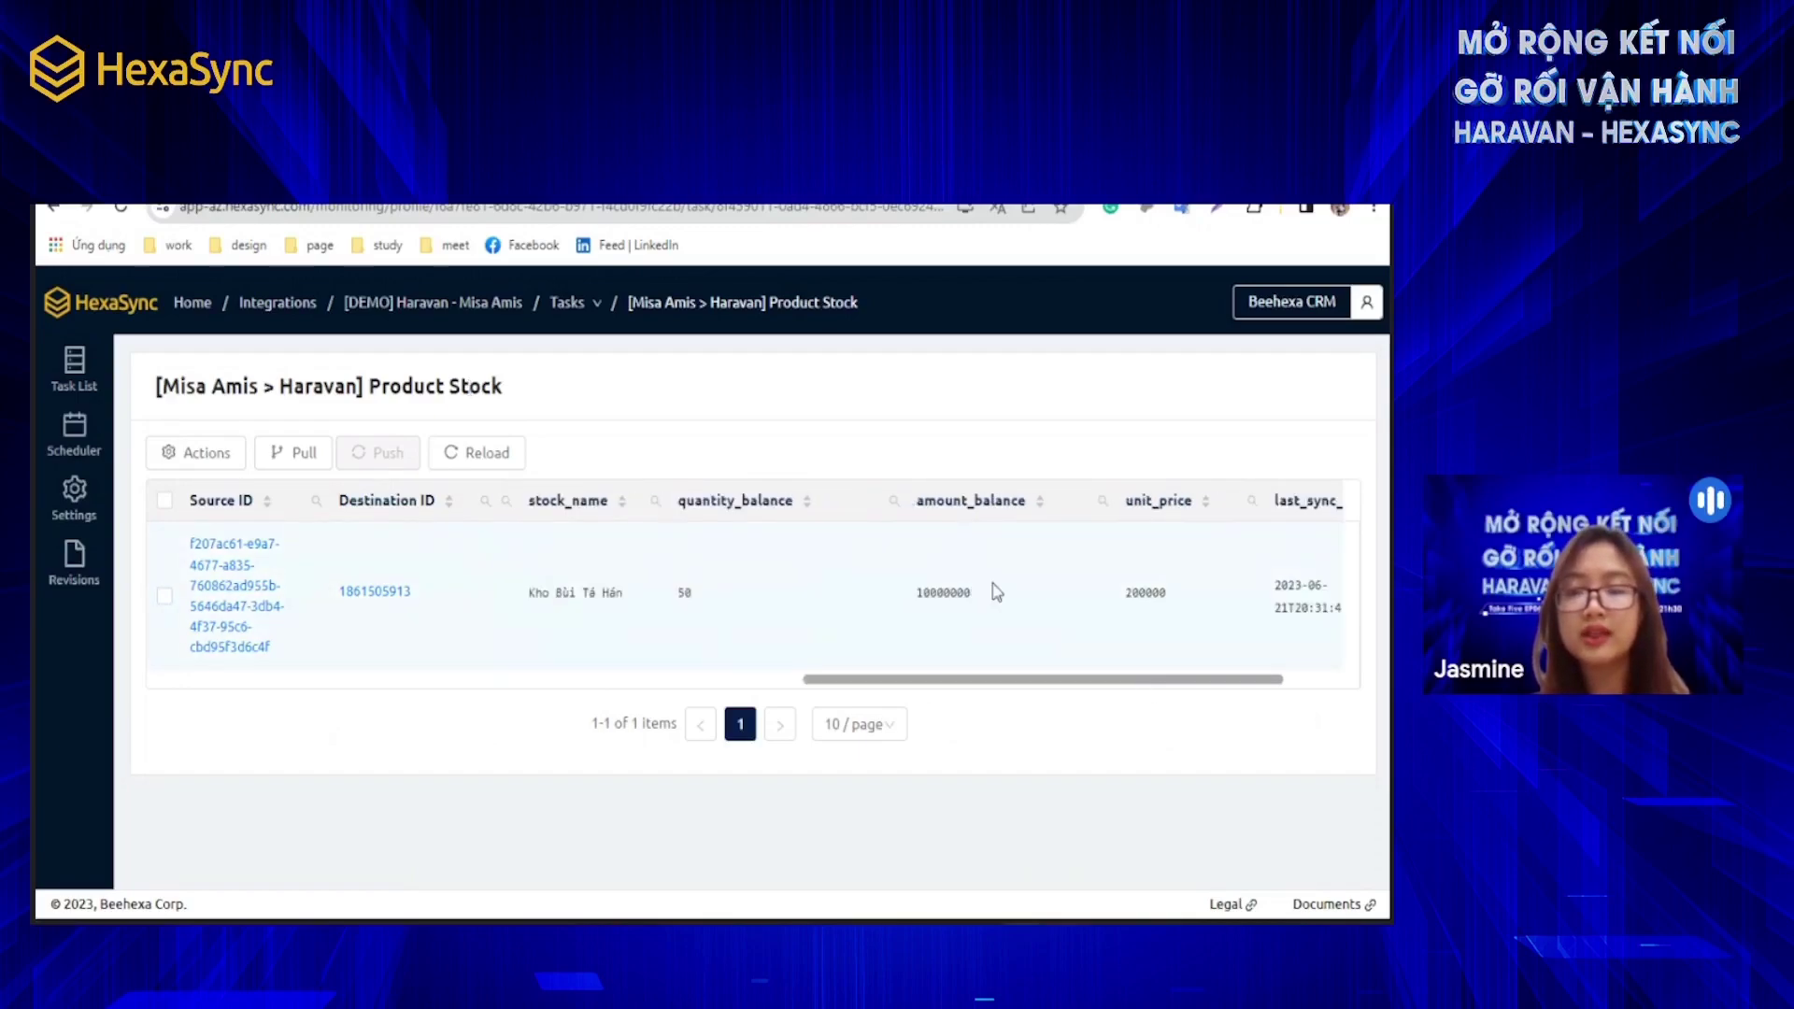
pyautogui.moveTo(1200, 682); pyautogui.dragTo(573, 705)
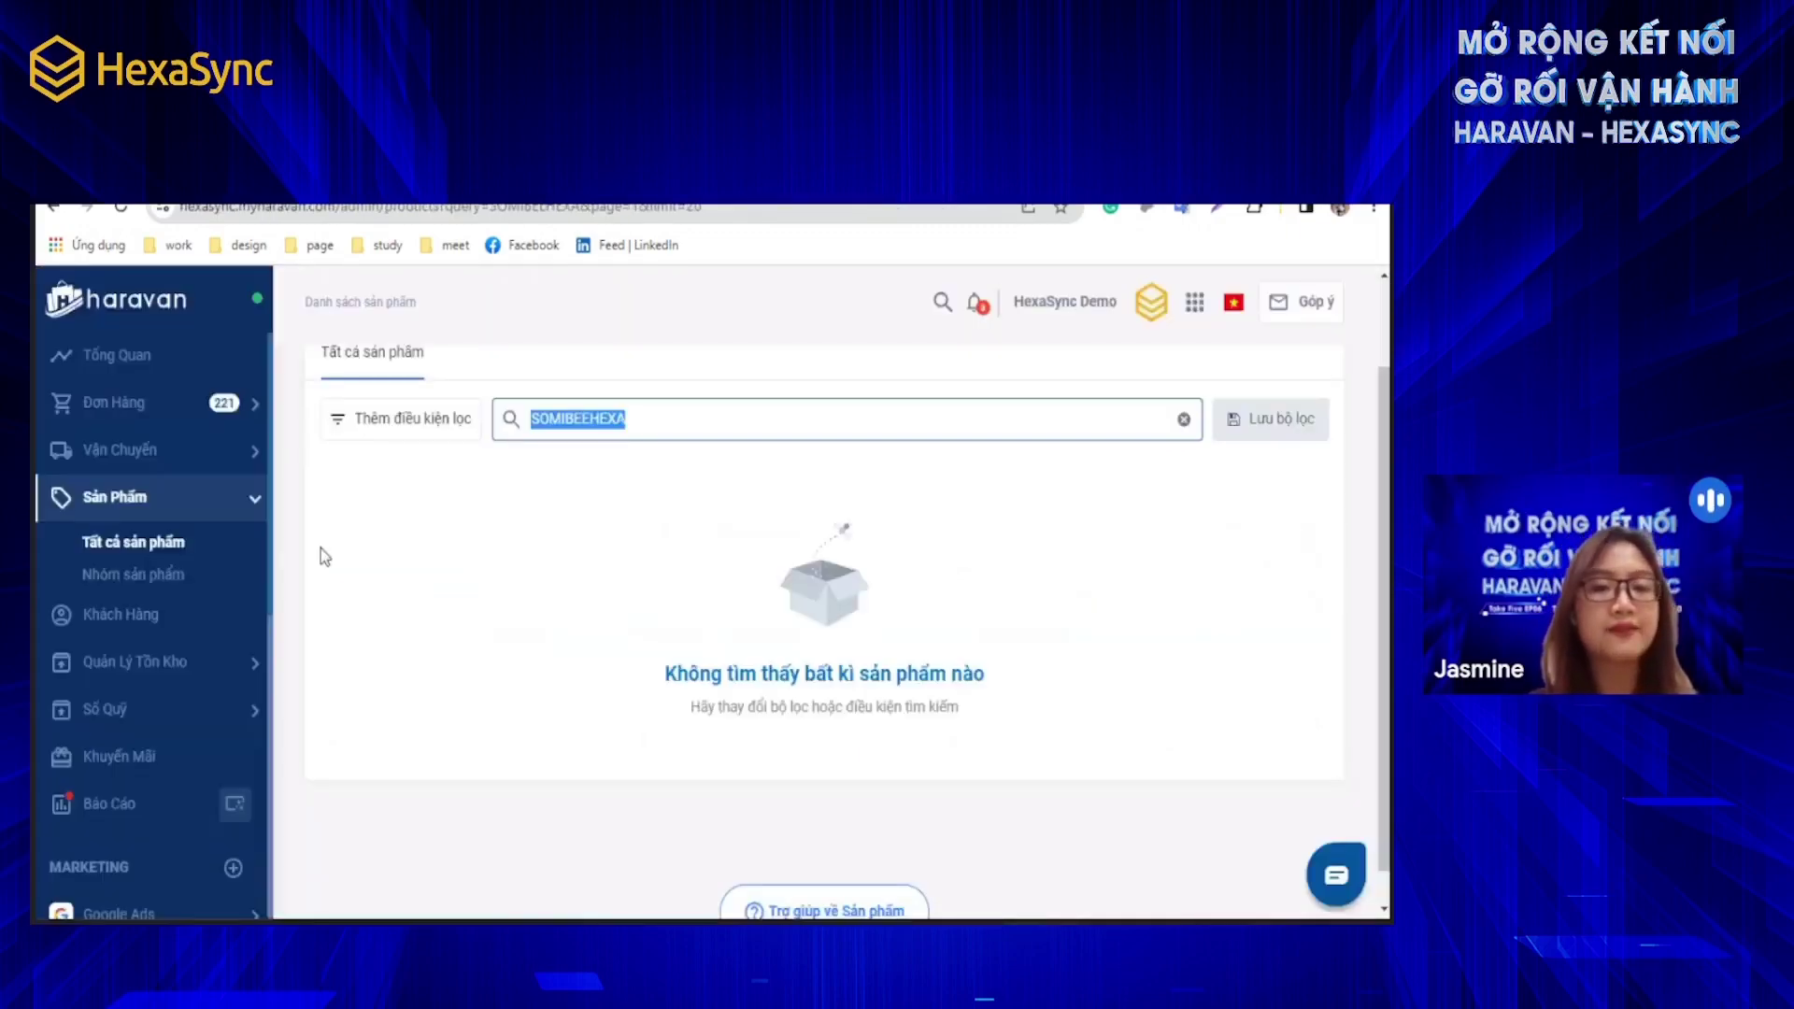
# Step: Reload the SOMIBEEHEXA search and open the SOMI BEEHEXA product, now showing 50 in stock
pyautogui.click(120, 209)
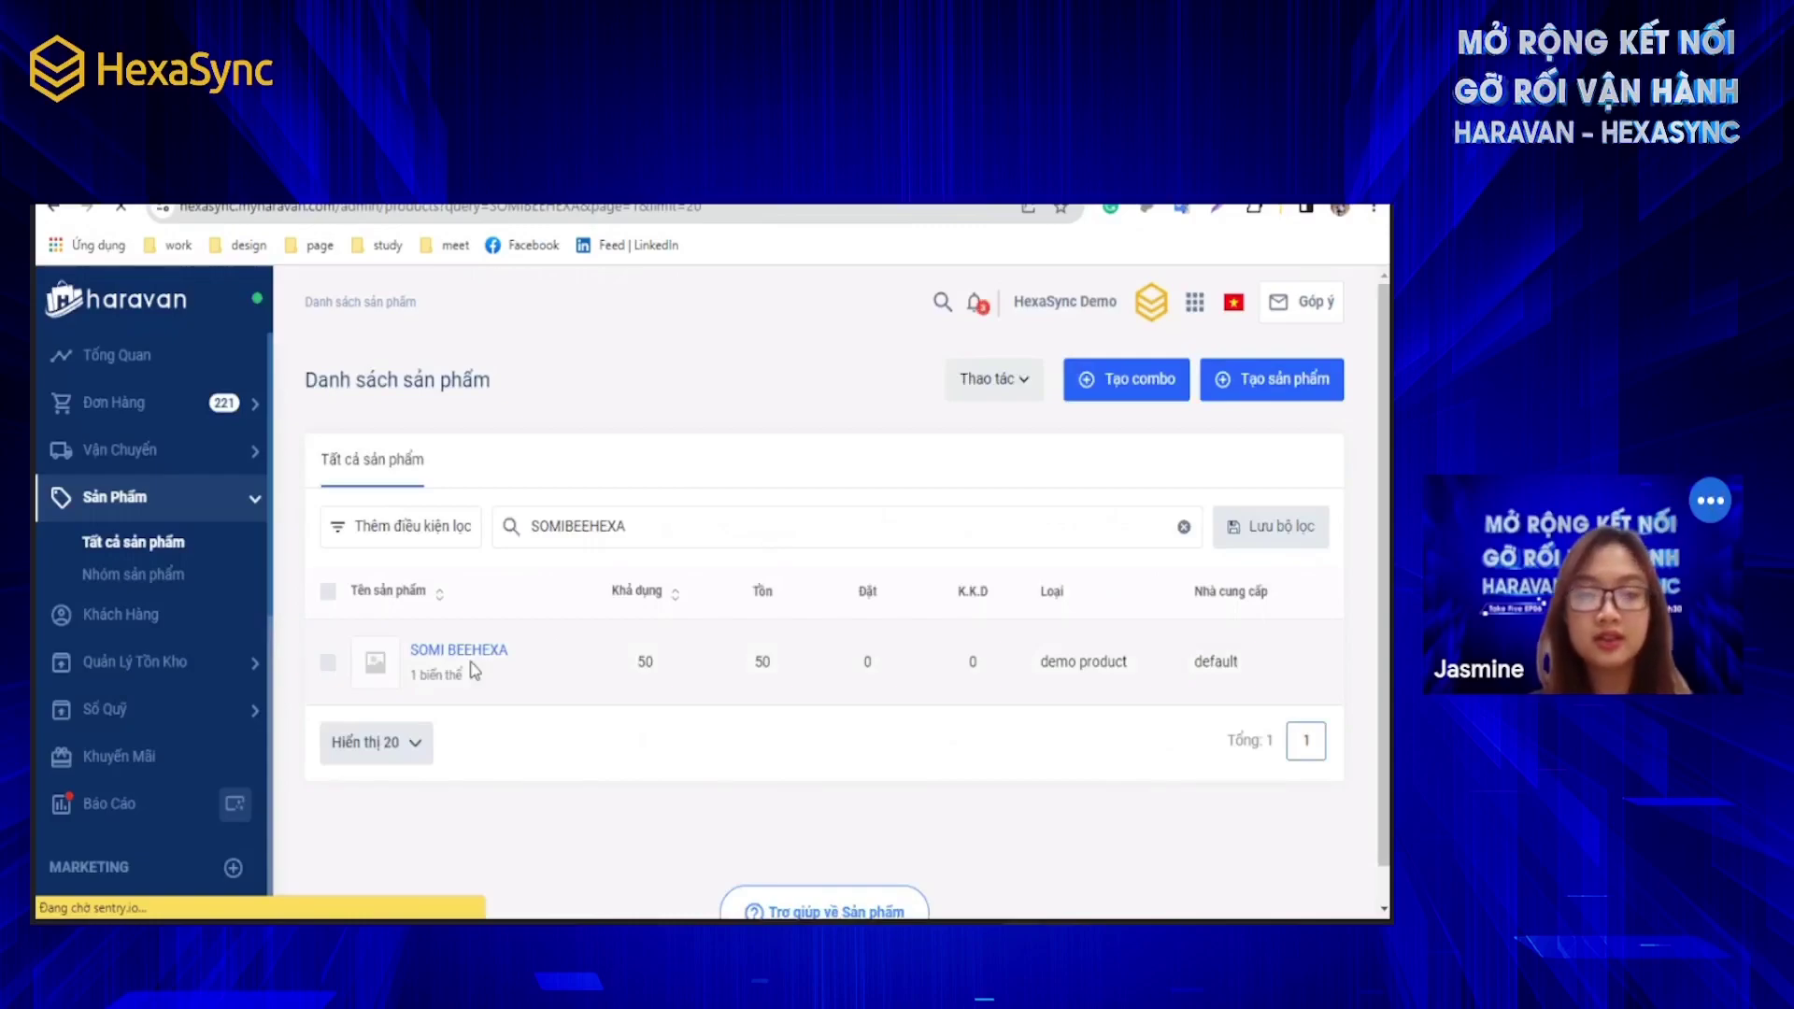
pyautogui.scroll(-1, 470, 645)
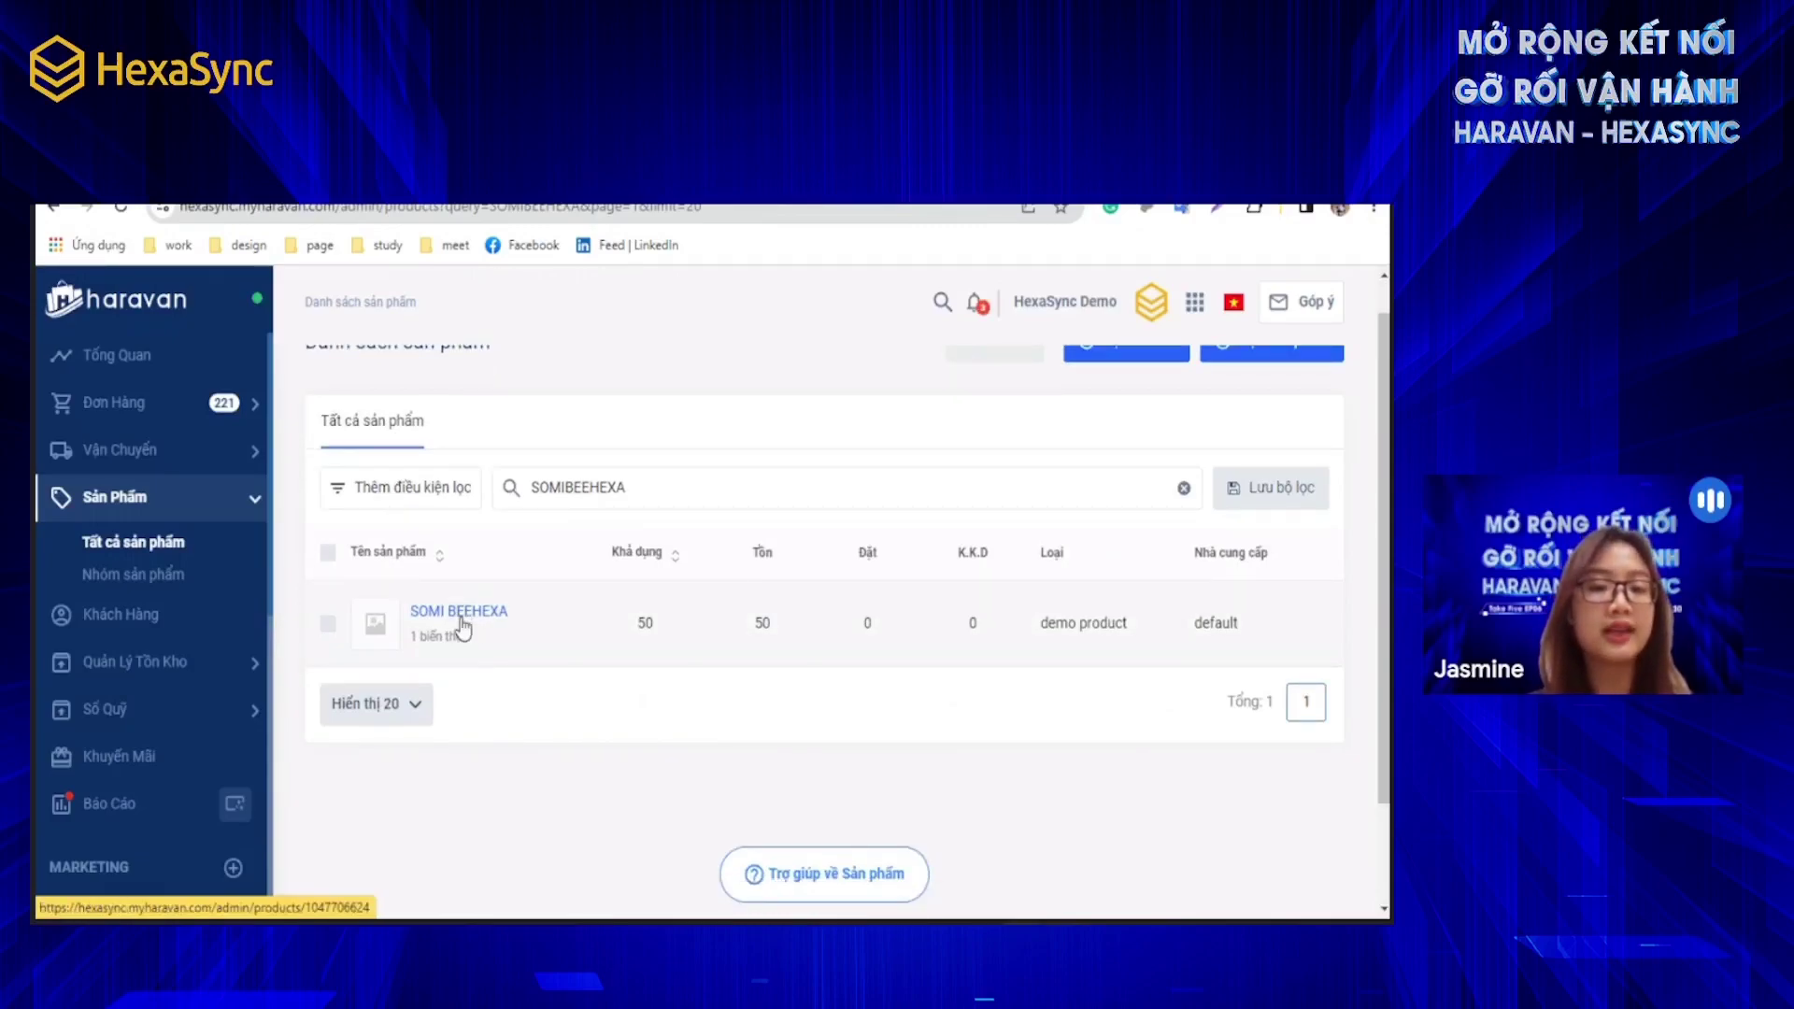
pyautogui.click(461, 618)
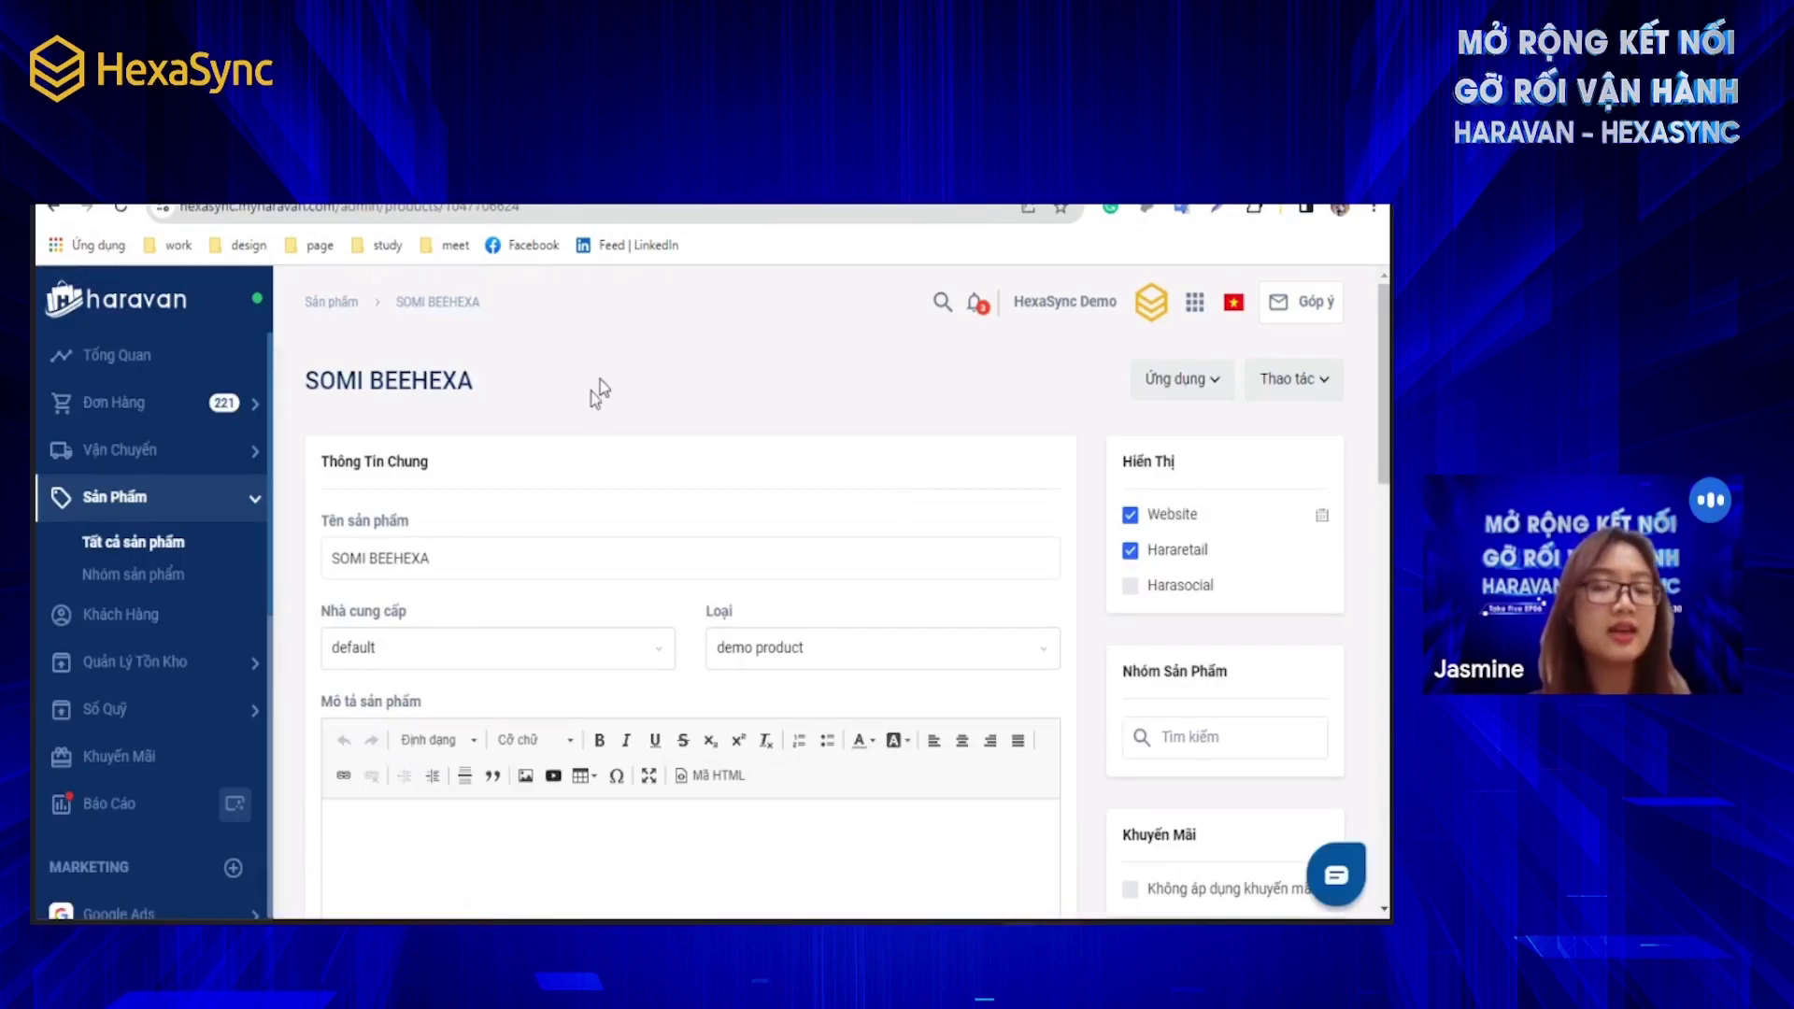
pyautogui.scroll(-6, 598, 391)
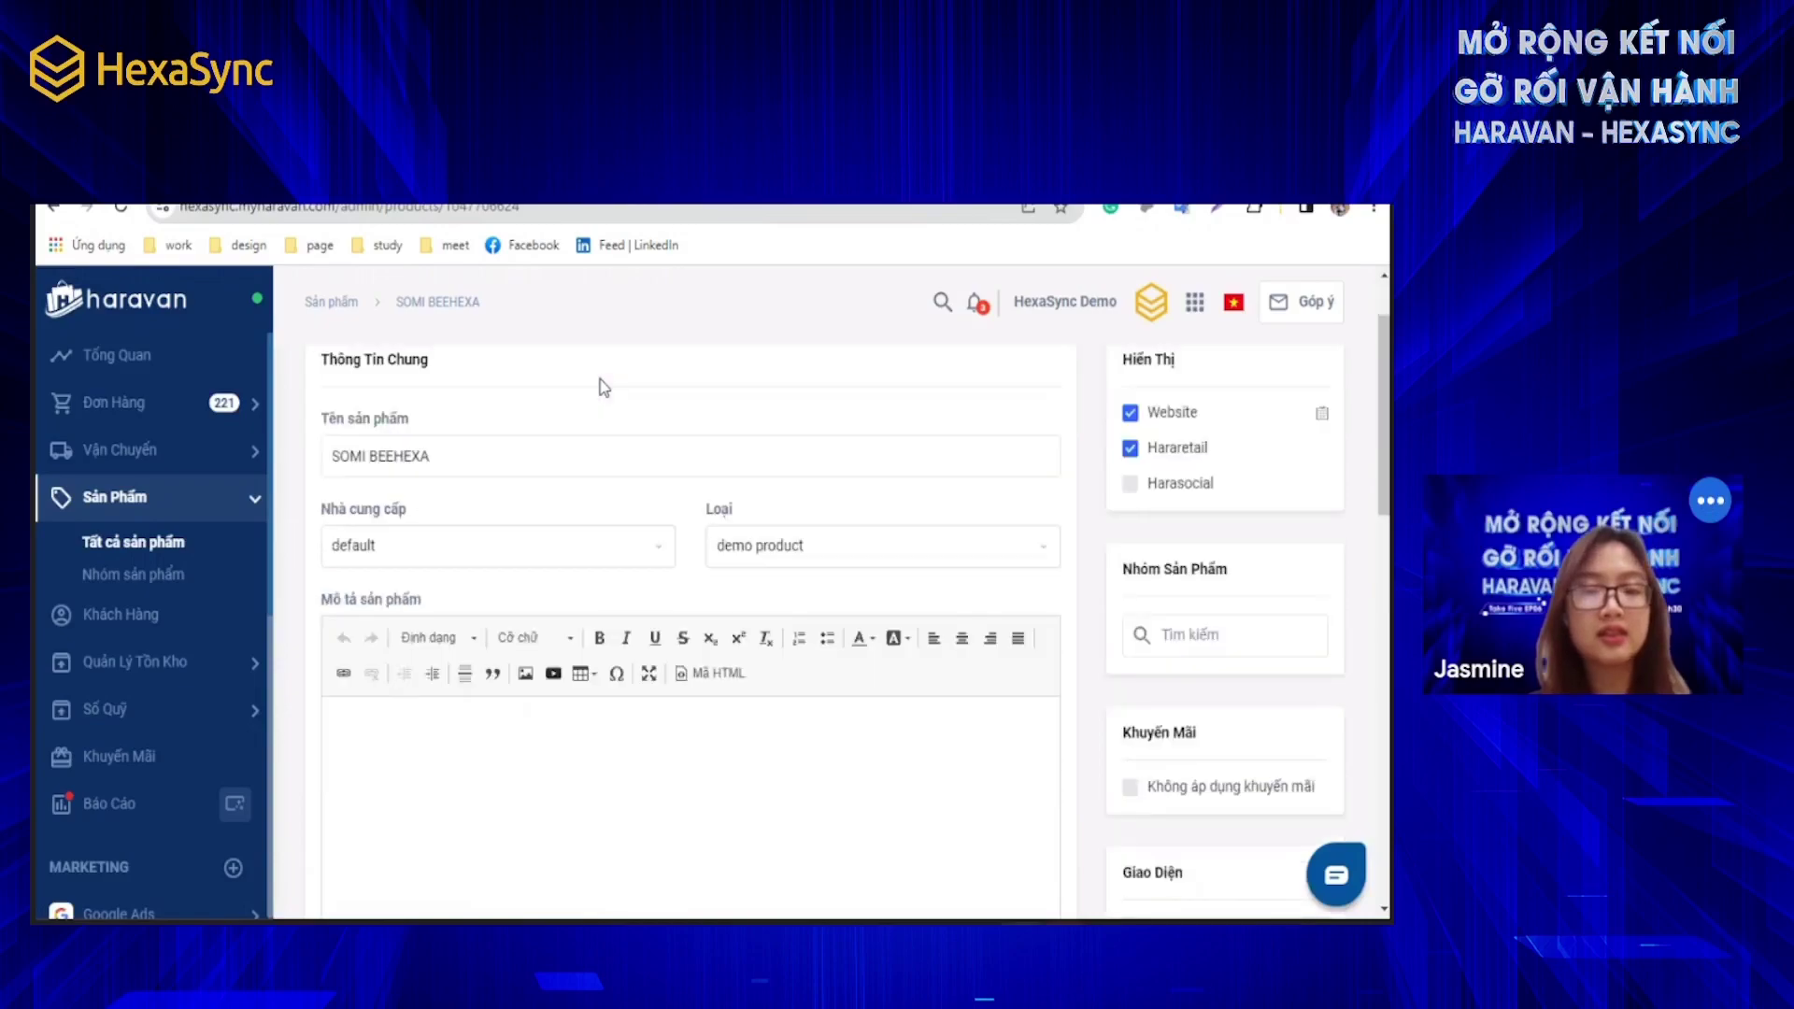
pyautogui.scroll(-5, 1232, 675)
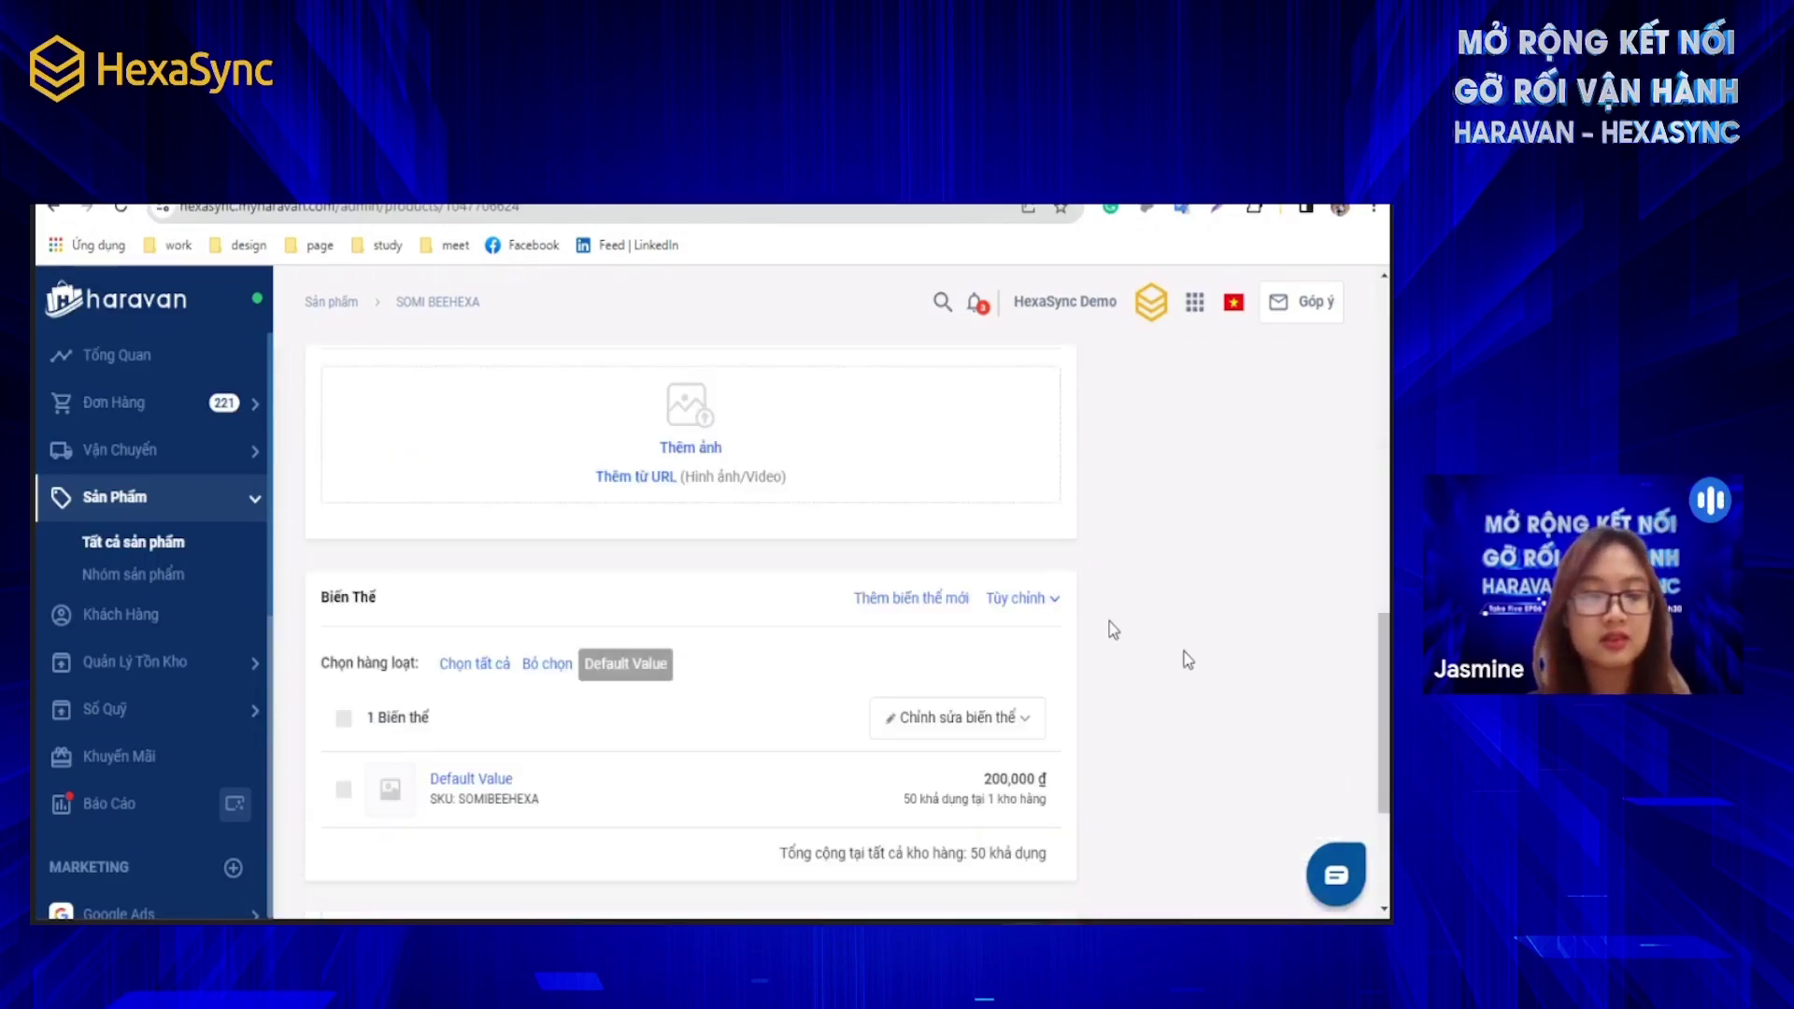
pyautogui.scroll(-3, 808, 626)
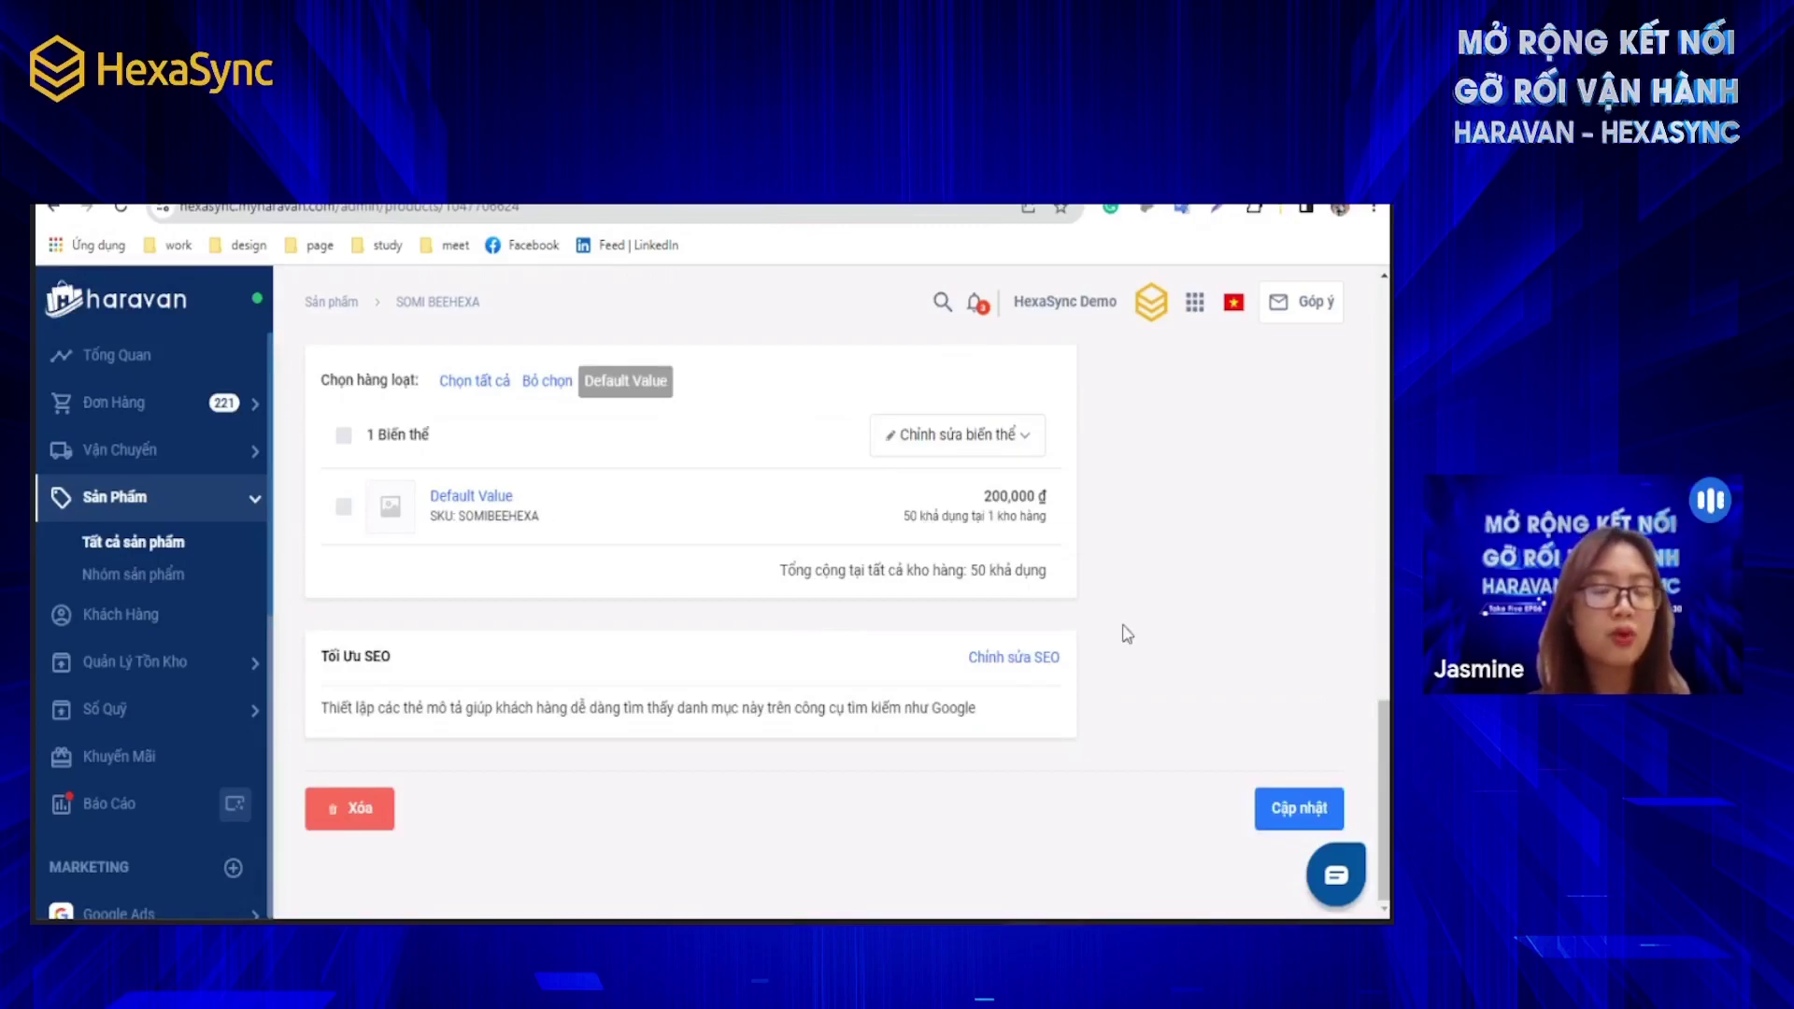
pyautogui.moveTo(538, 520); pyautogui.dragTo(462, 524)
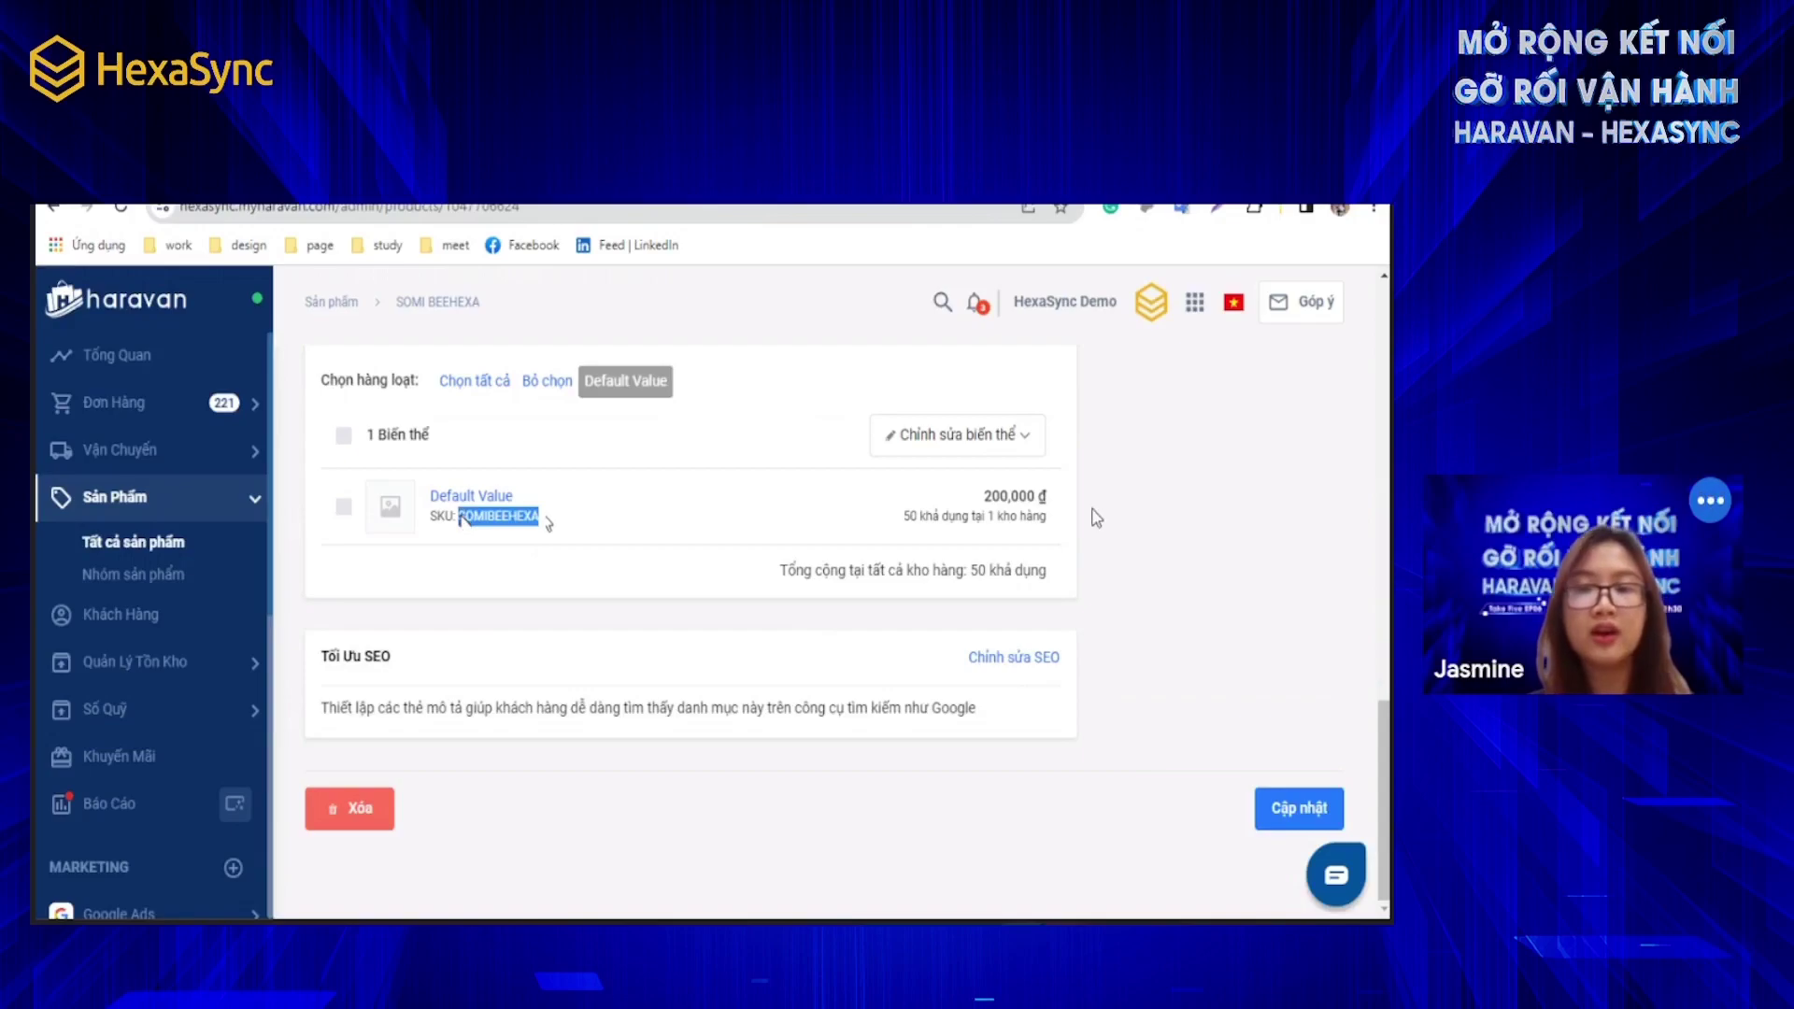
pyautogui.click(999, 505)
pyautogui.doubleClick(999, 505)
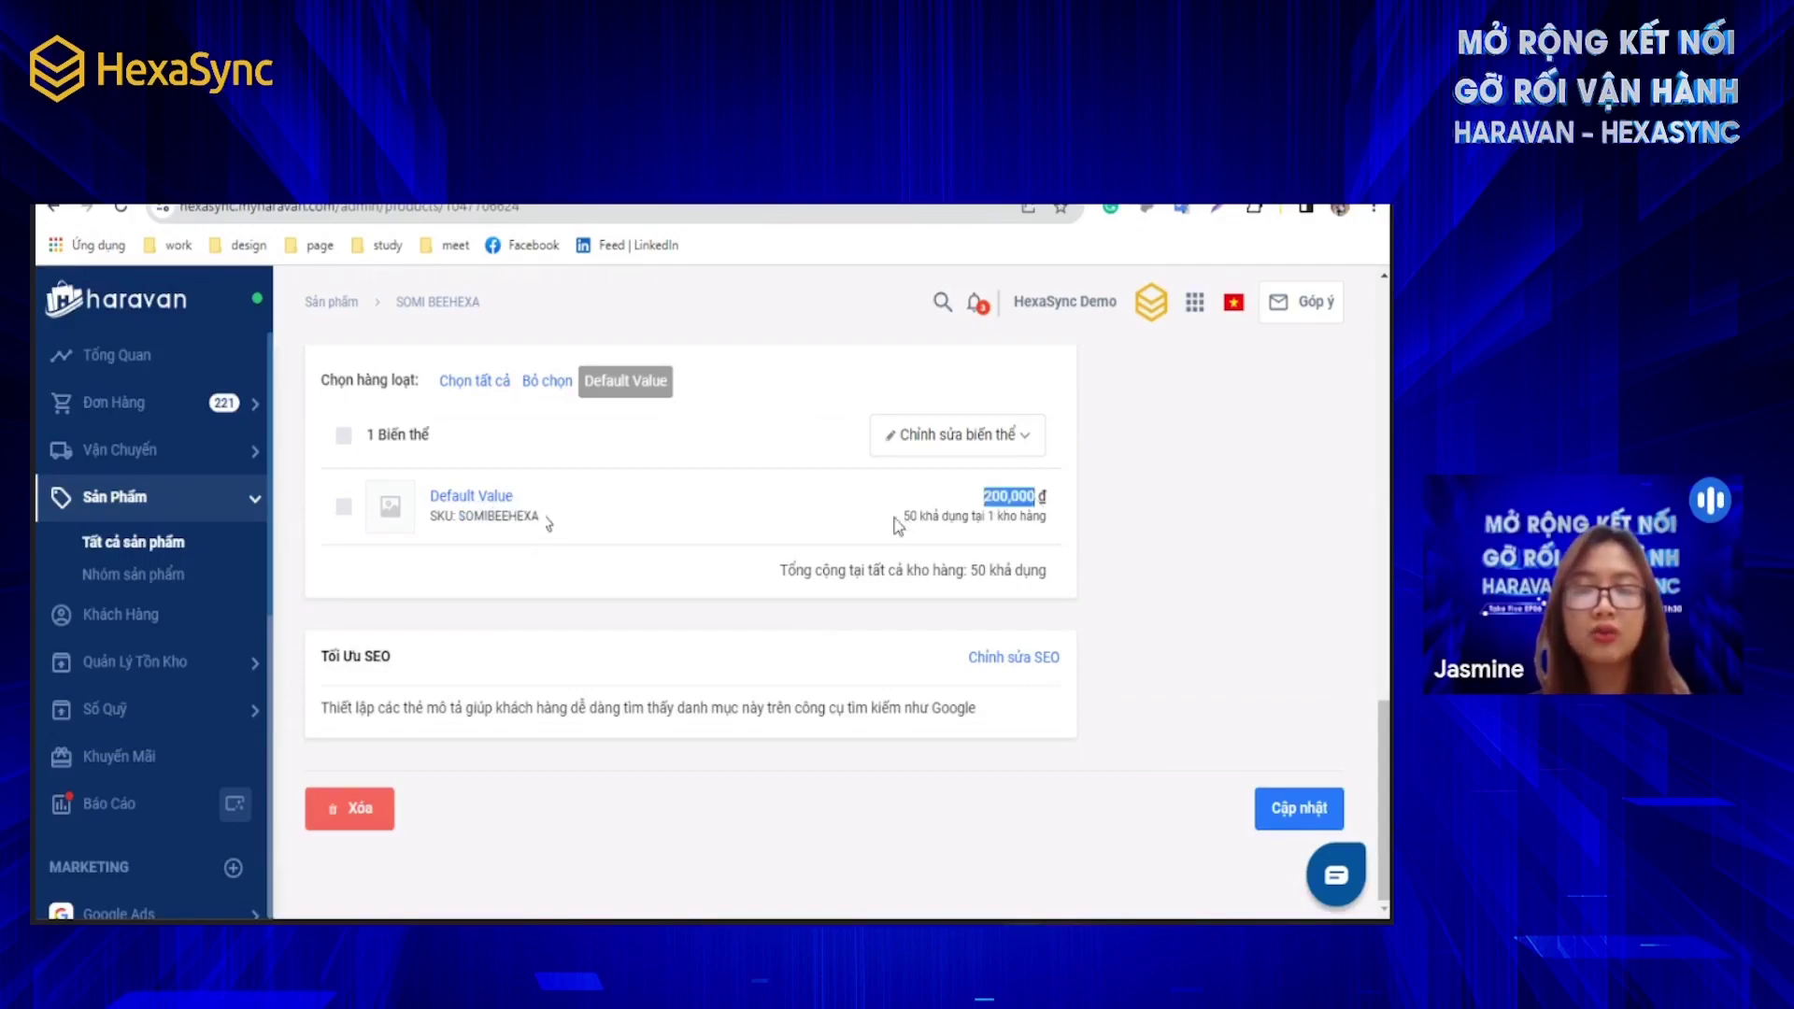
pyautogui.doubleClick(910, 517)
pyautogui.scroll(10, 774, 696)
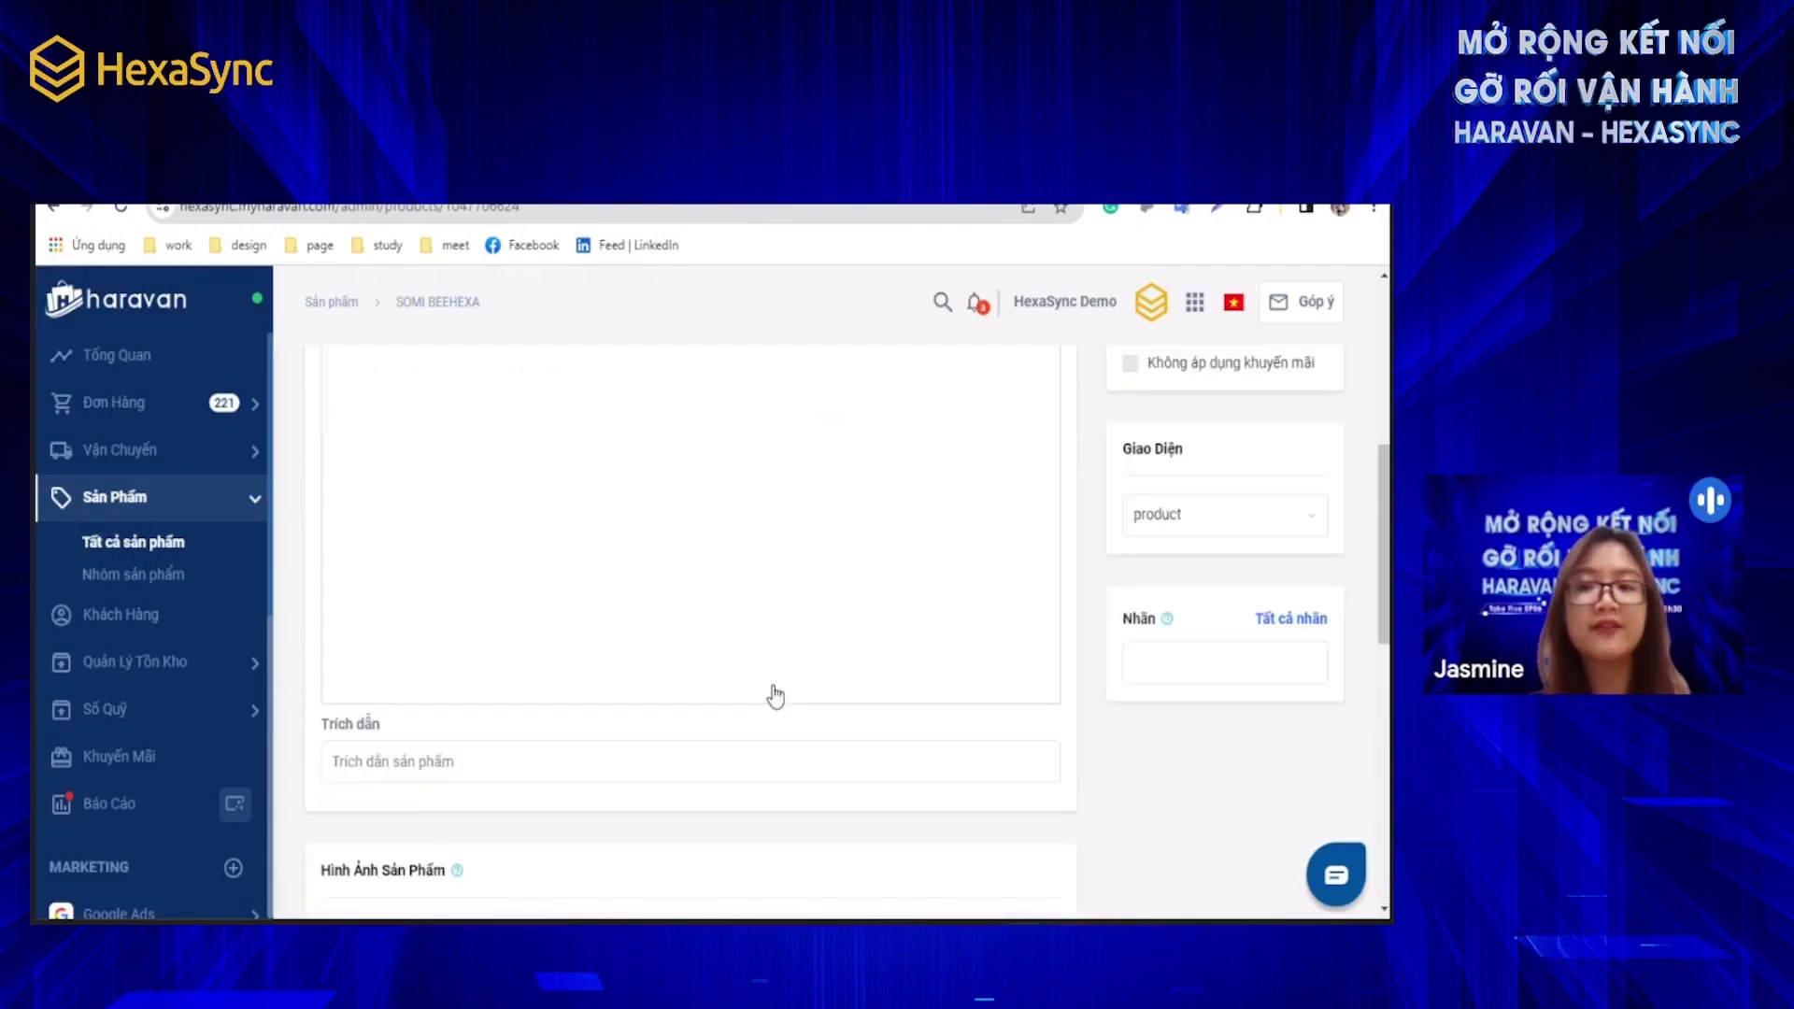
pyautogui.scroll(10, 775, 697)
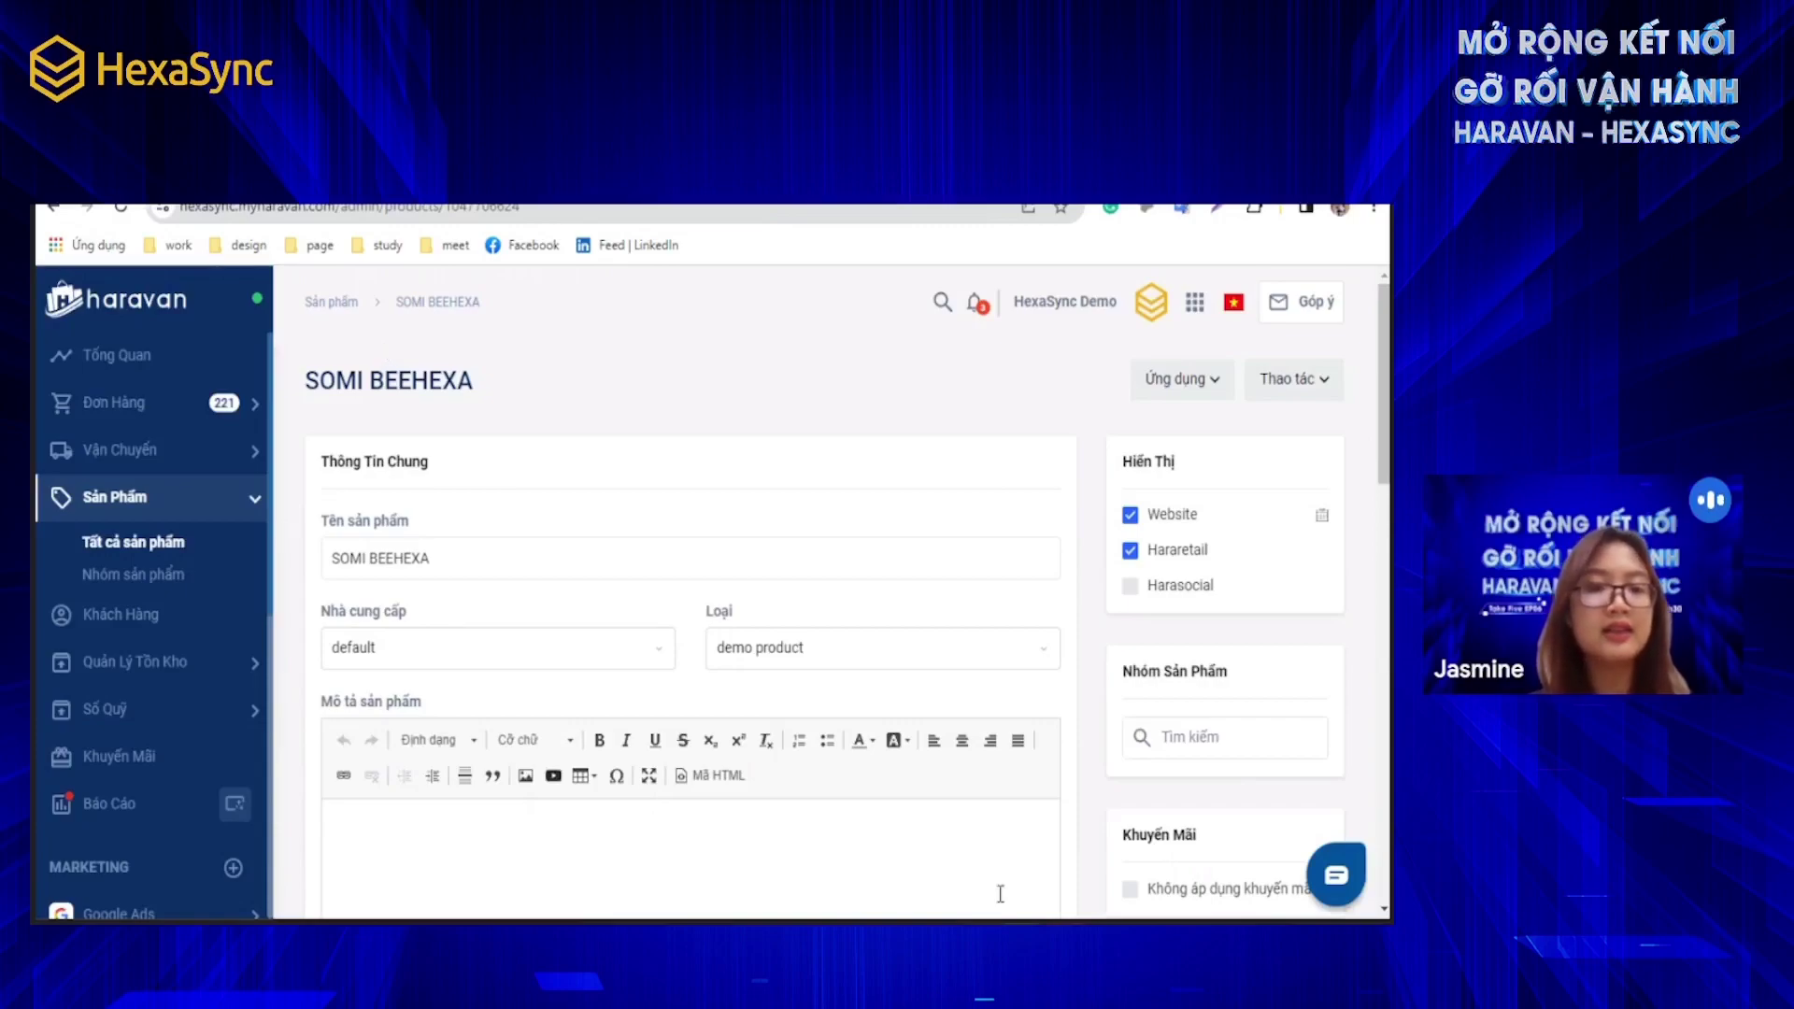
pyautogui.moveTo(1020, 918)
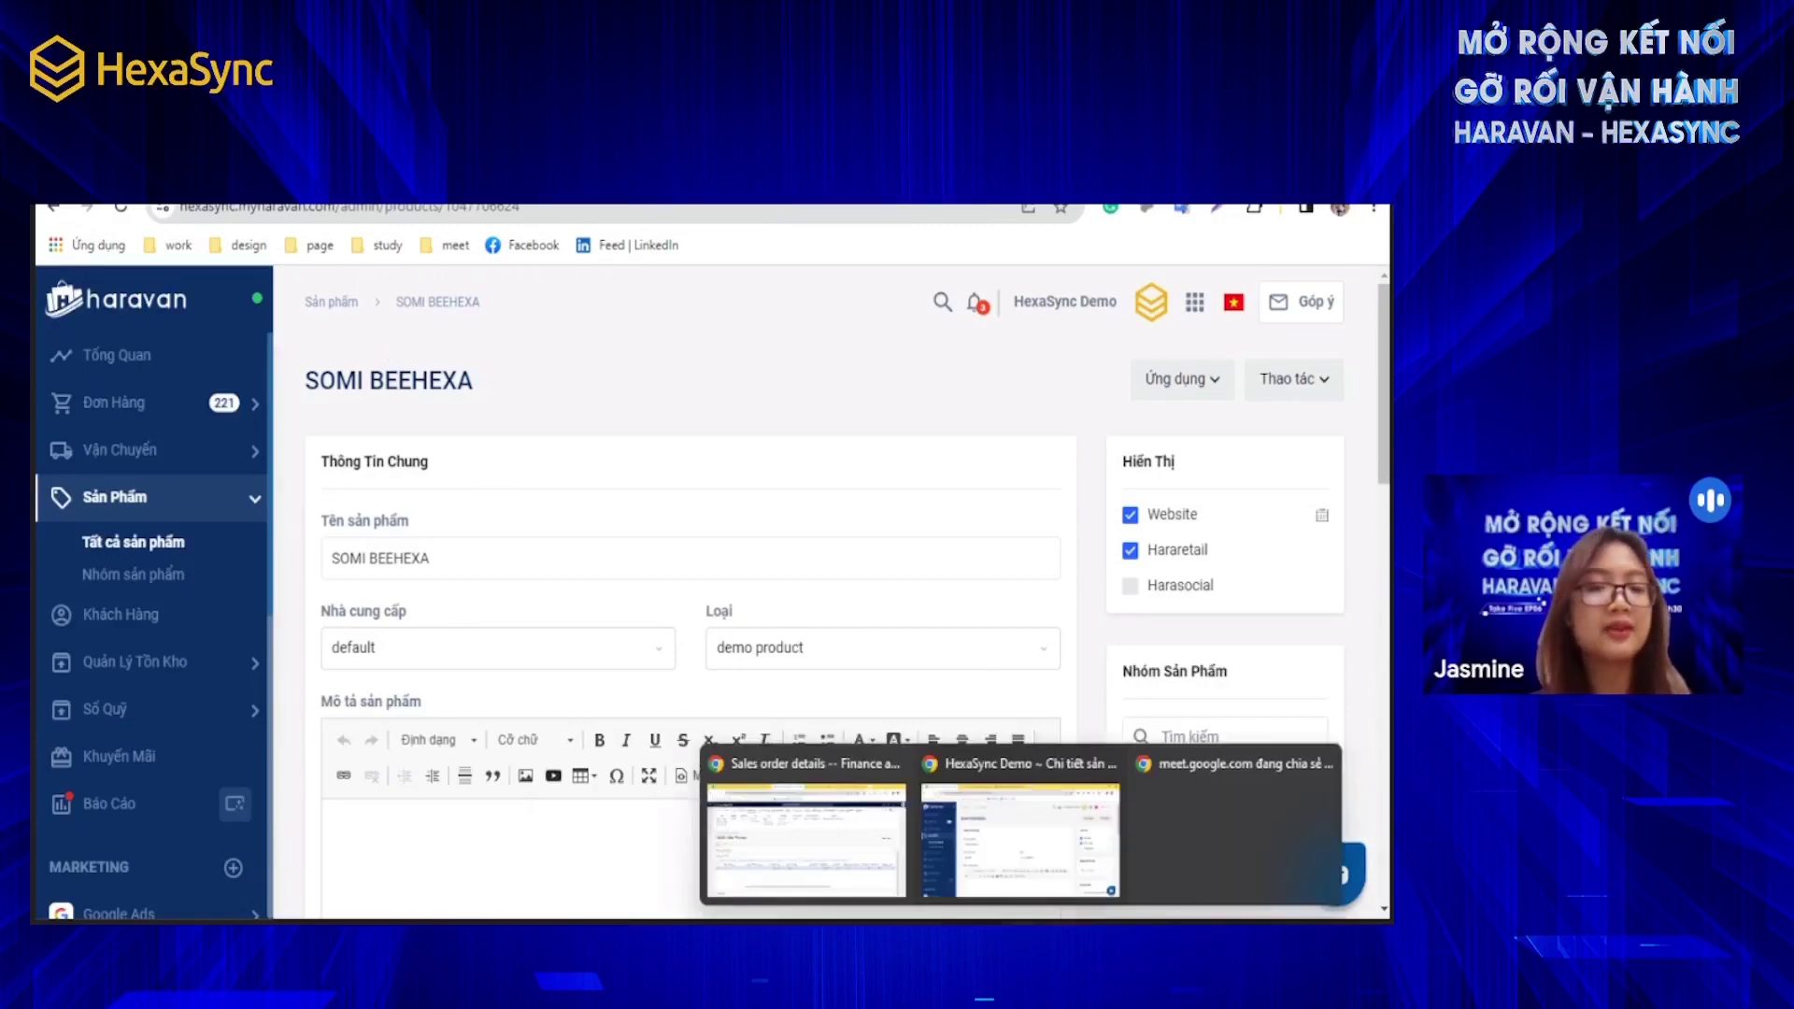